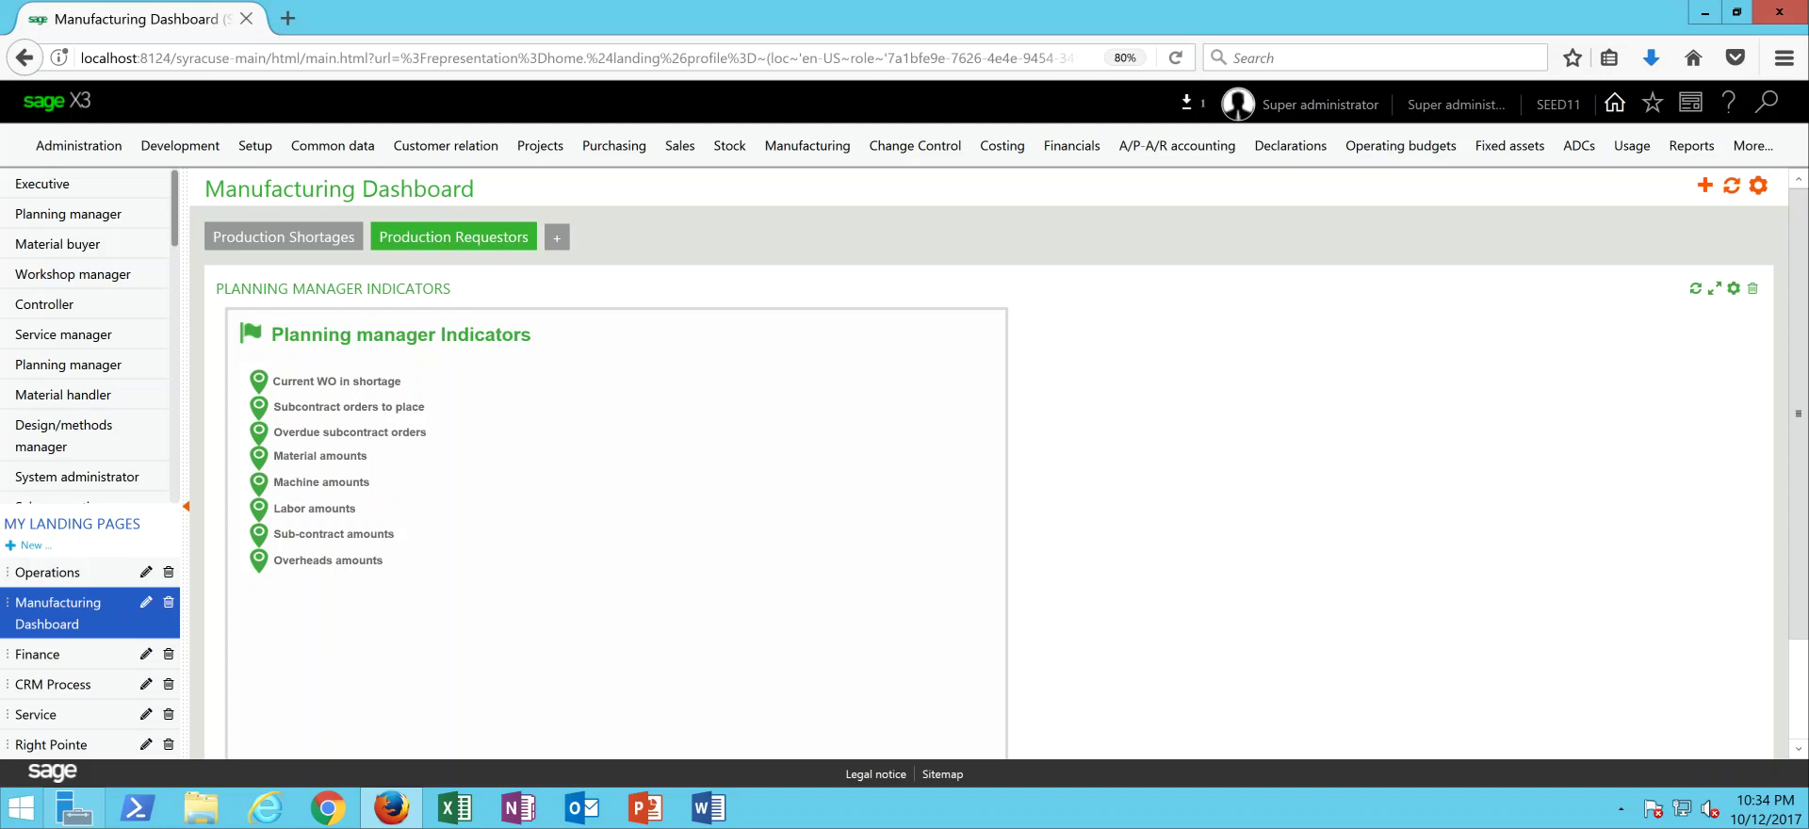
# Open the Reports dictionary among the Development script dictionary functions
pyautogui.click(207, 151)
pyautogui.moveTo(457, 228)
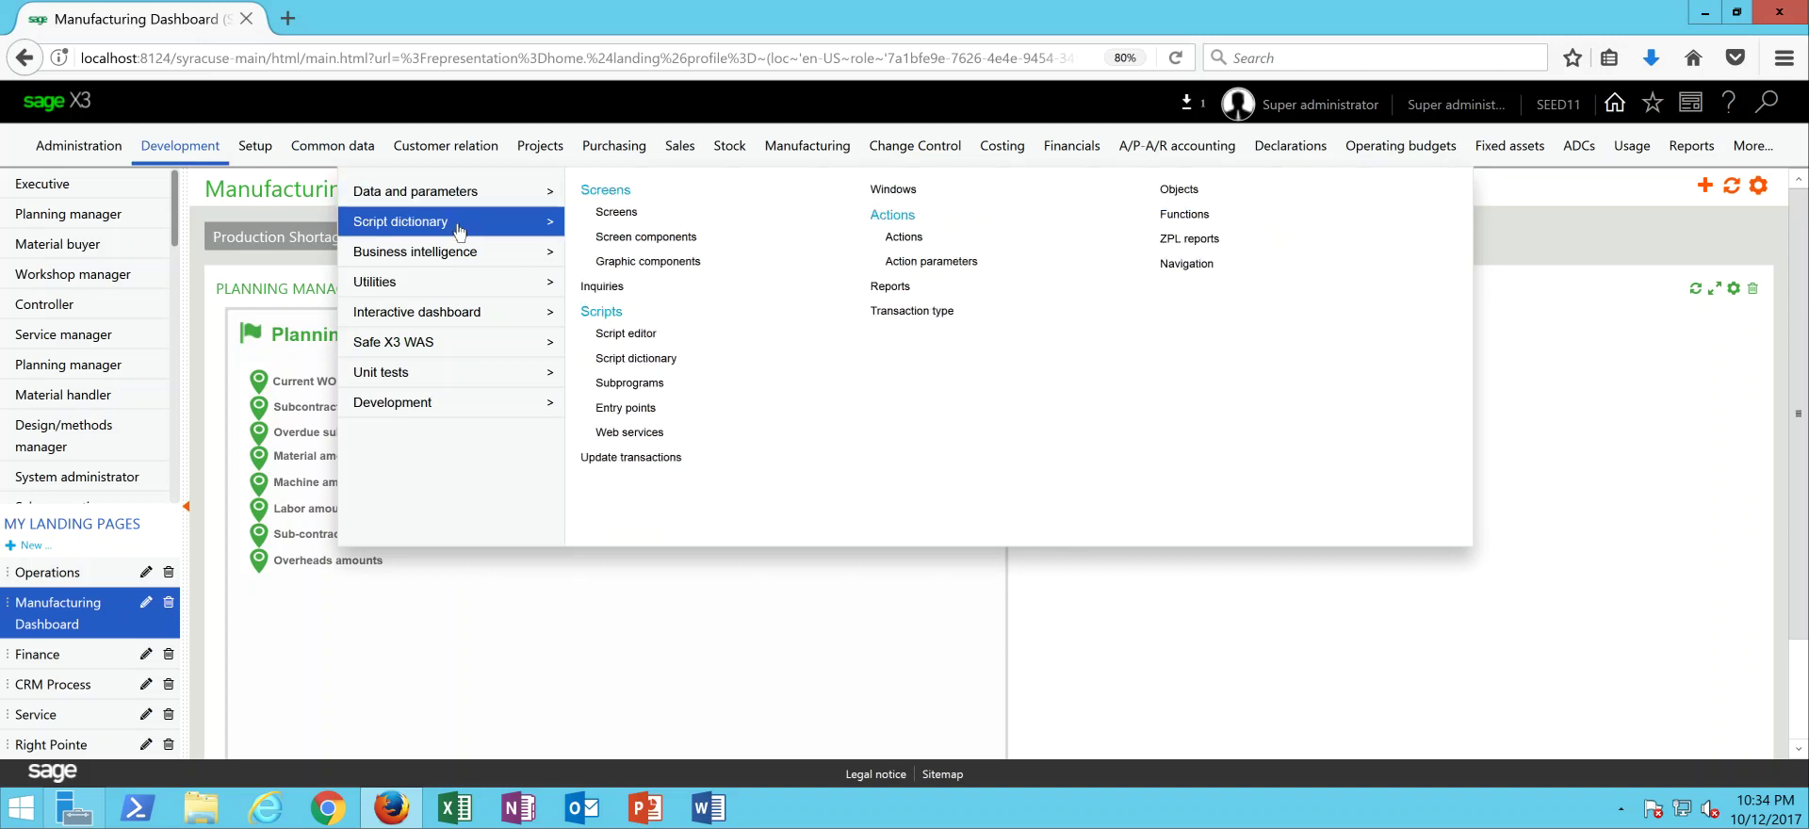
pyautogui.click(888, 290)
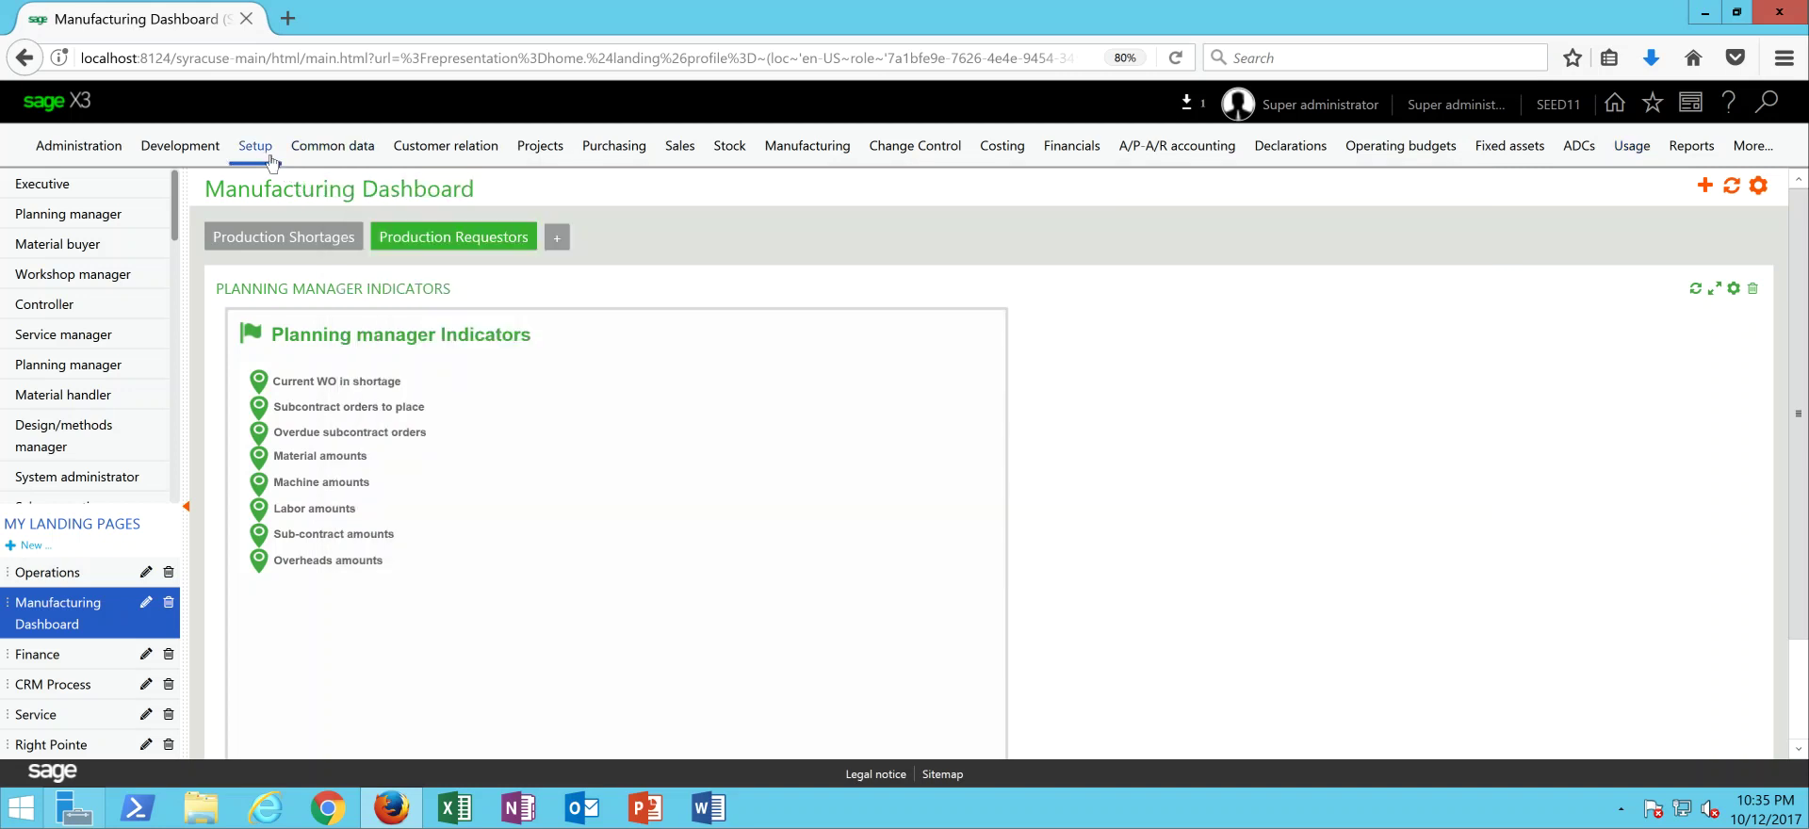
# Open the stock Packaging entry transaction setup
pyautogui.moveTo(255, 155)
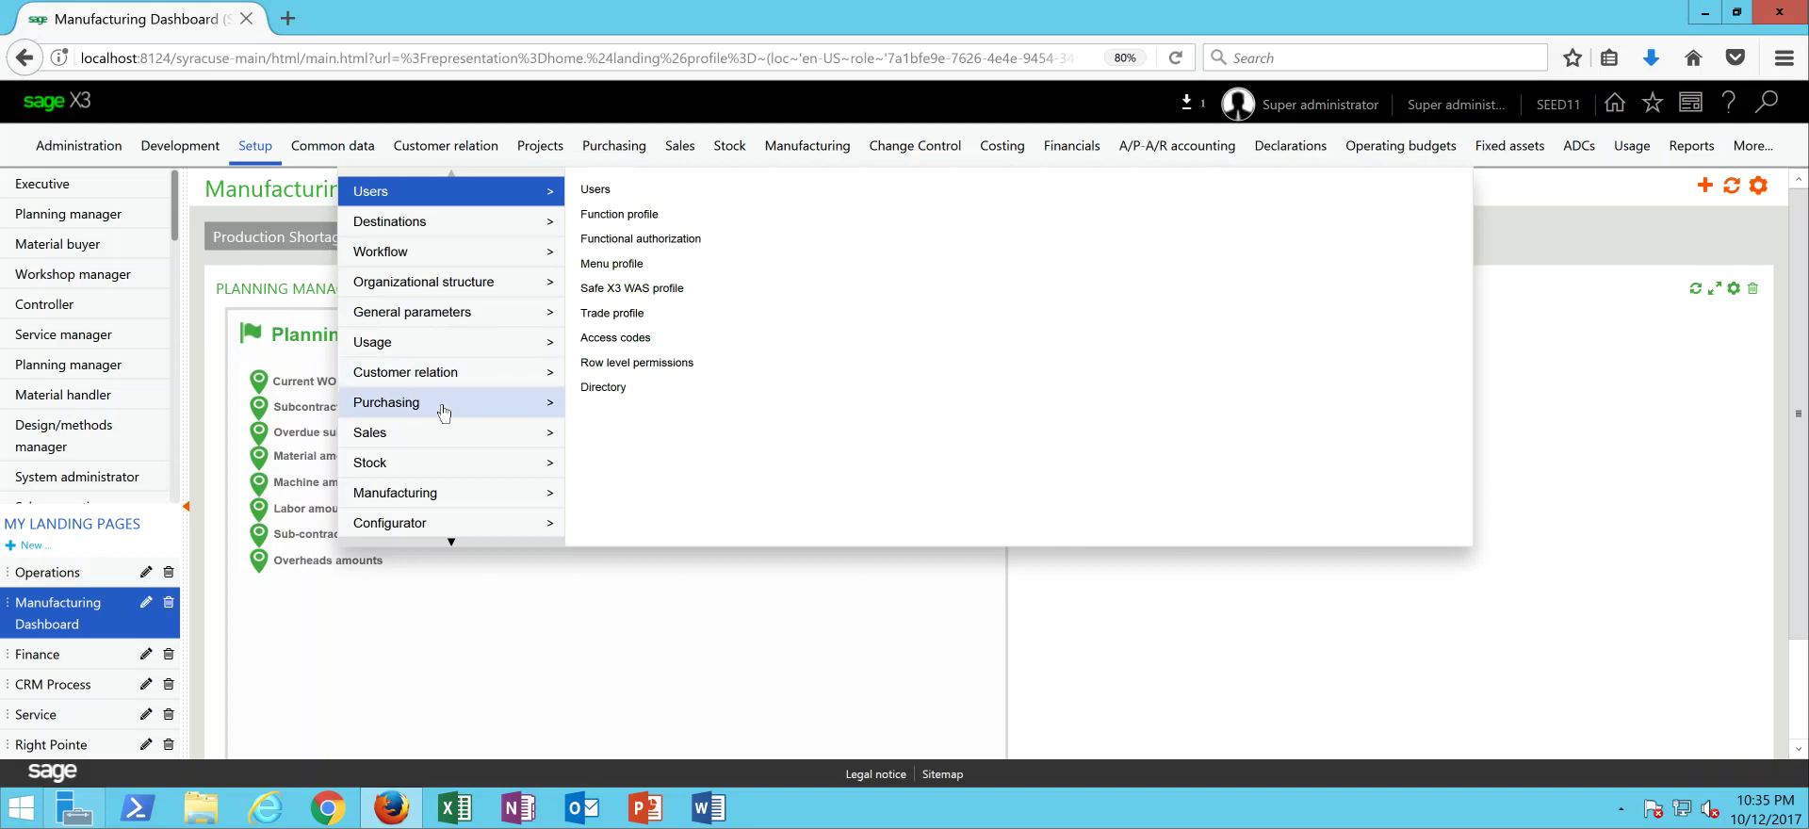
pyautogui.moveTo(450, 466)
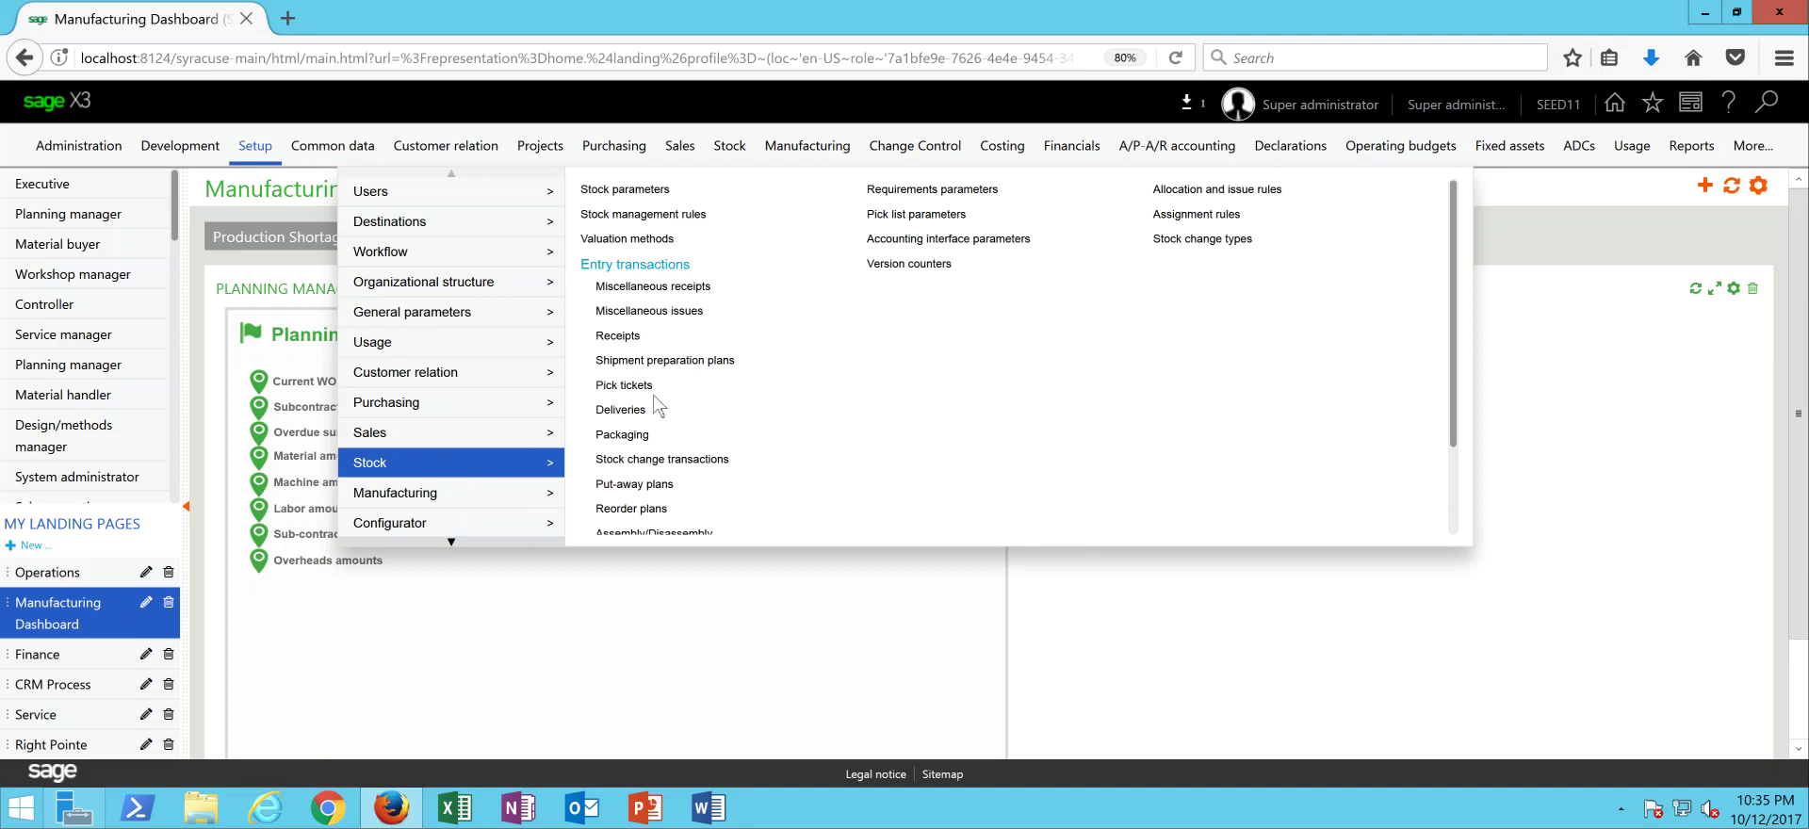
pyautogui.click(629, 436)
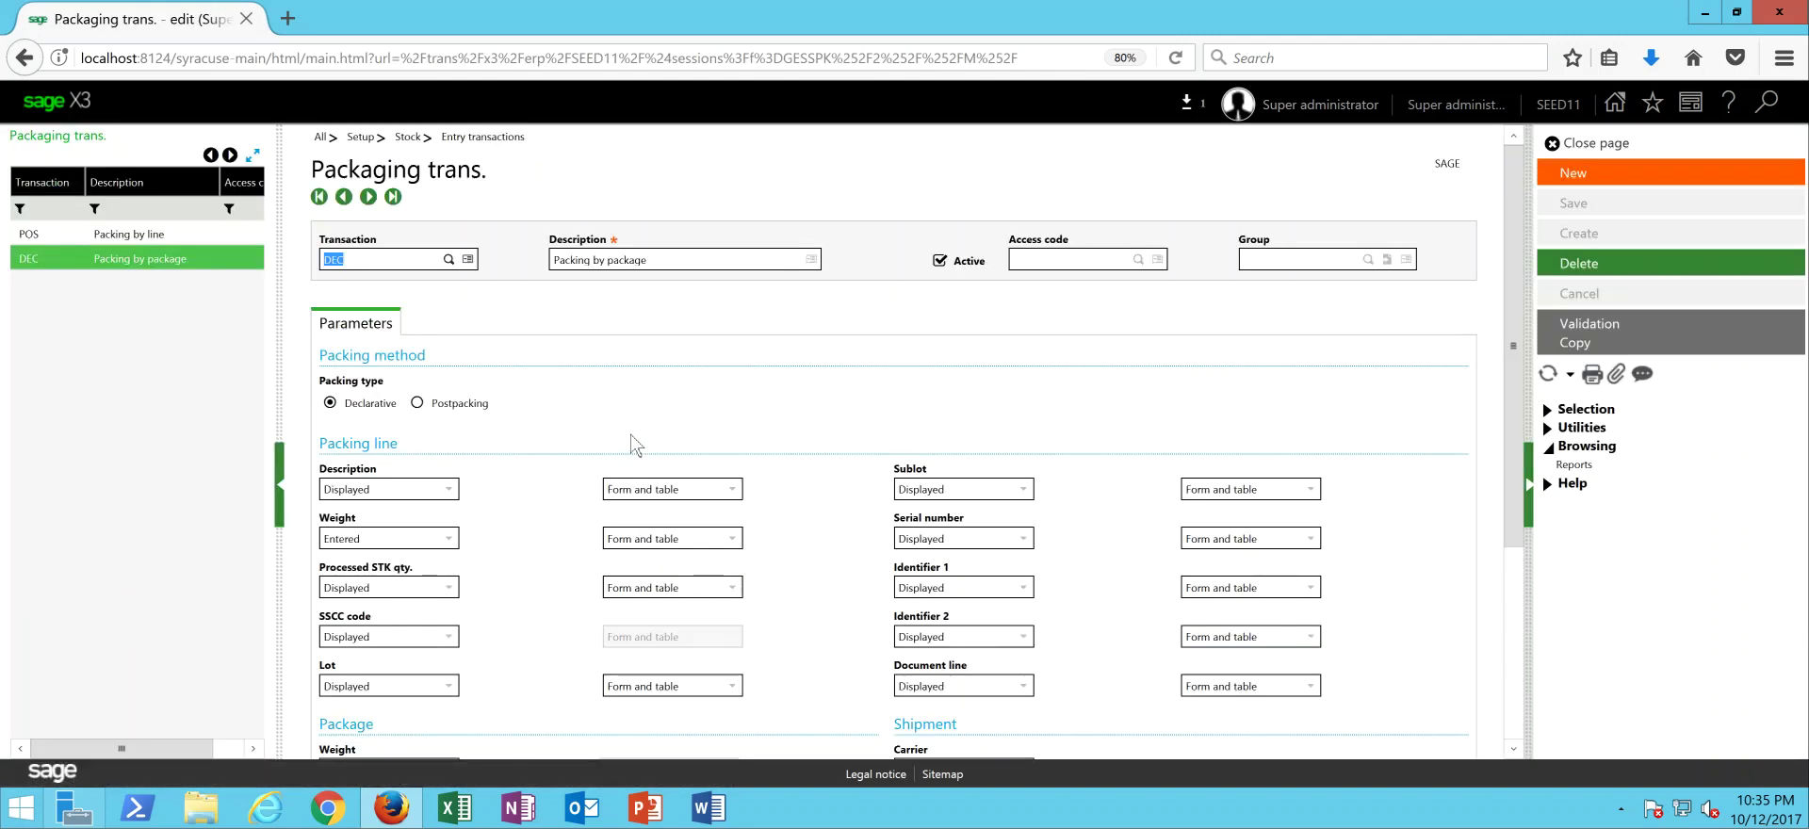
# Review the parameters of the POS Packing by line and DEC Packing by package transactions, and close the setup page
pyautogui.click(137, 240)
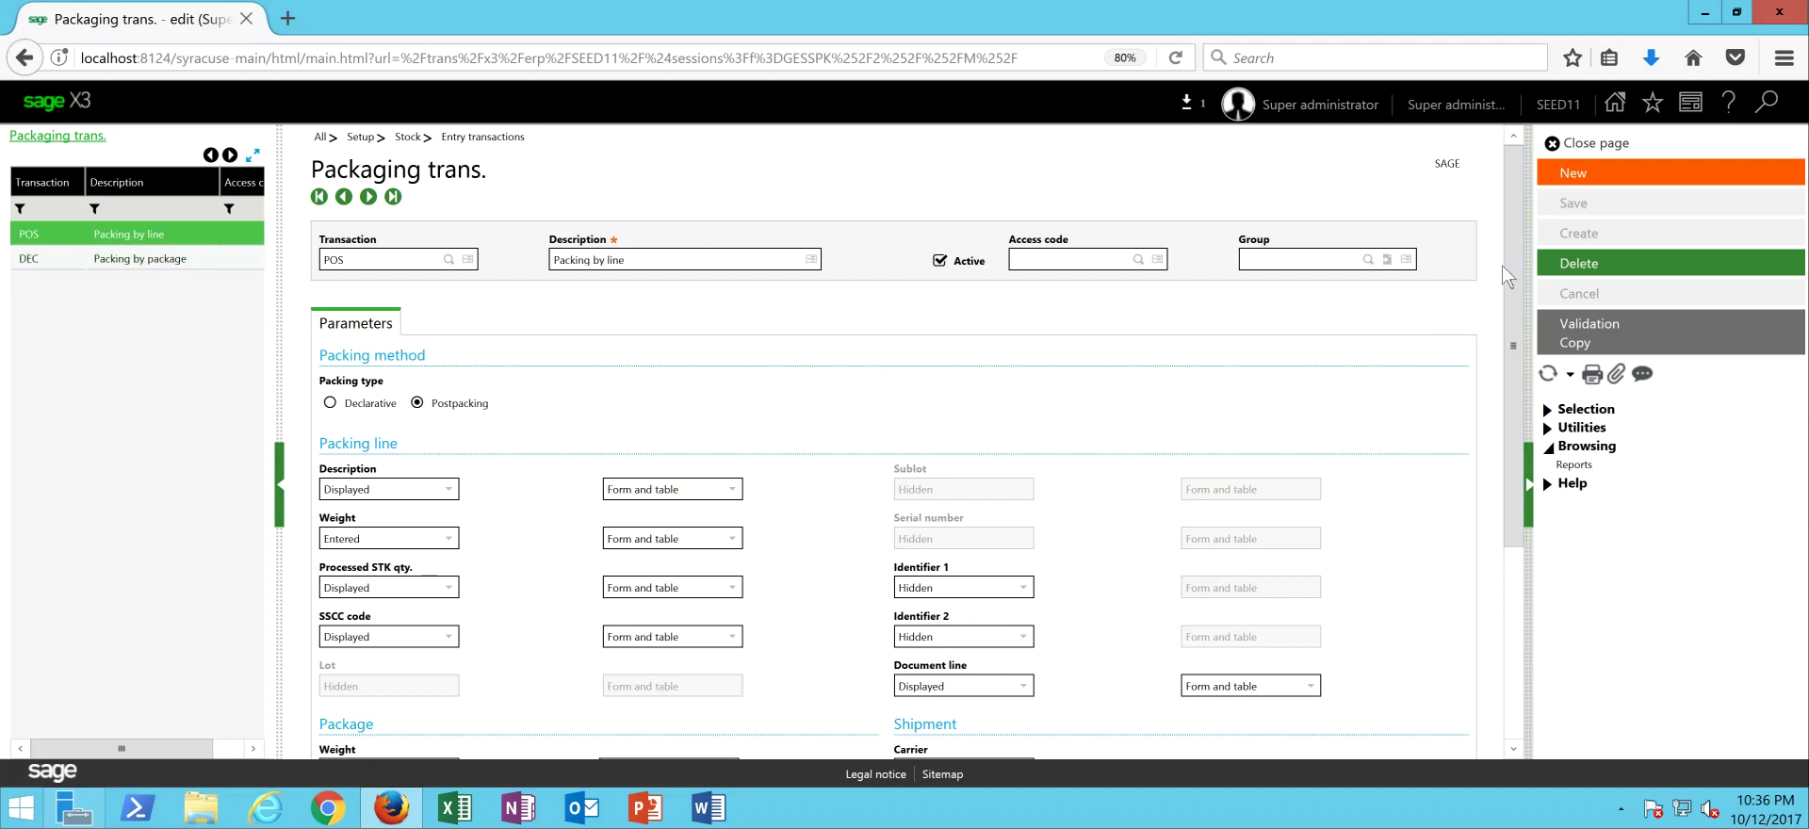
pyautogui.scroll(-3, 1508, 275)
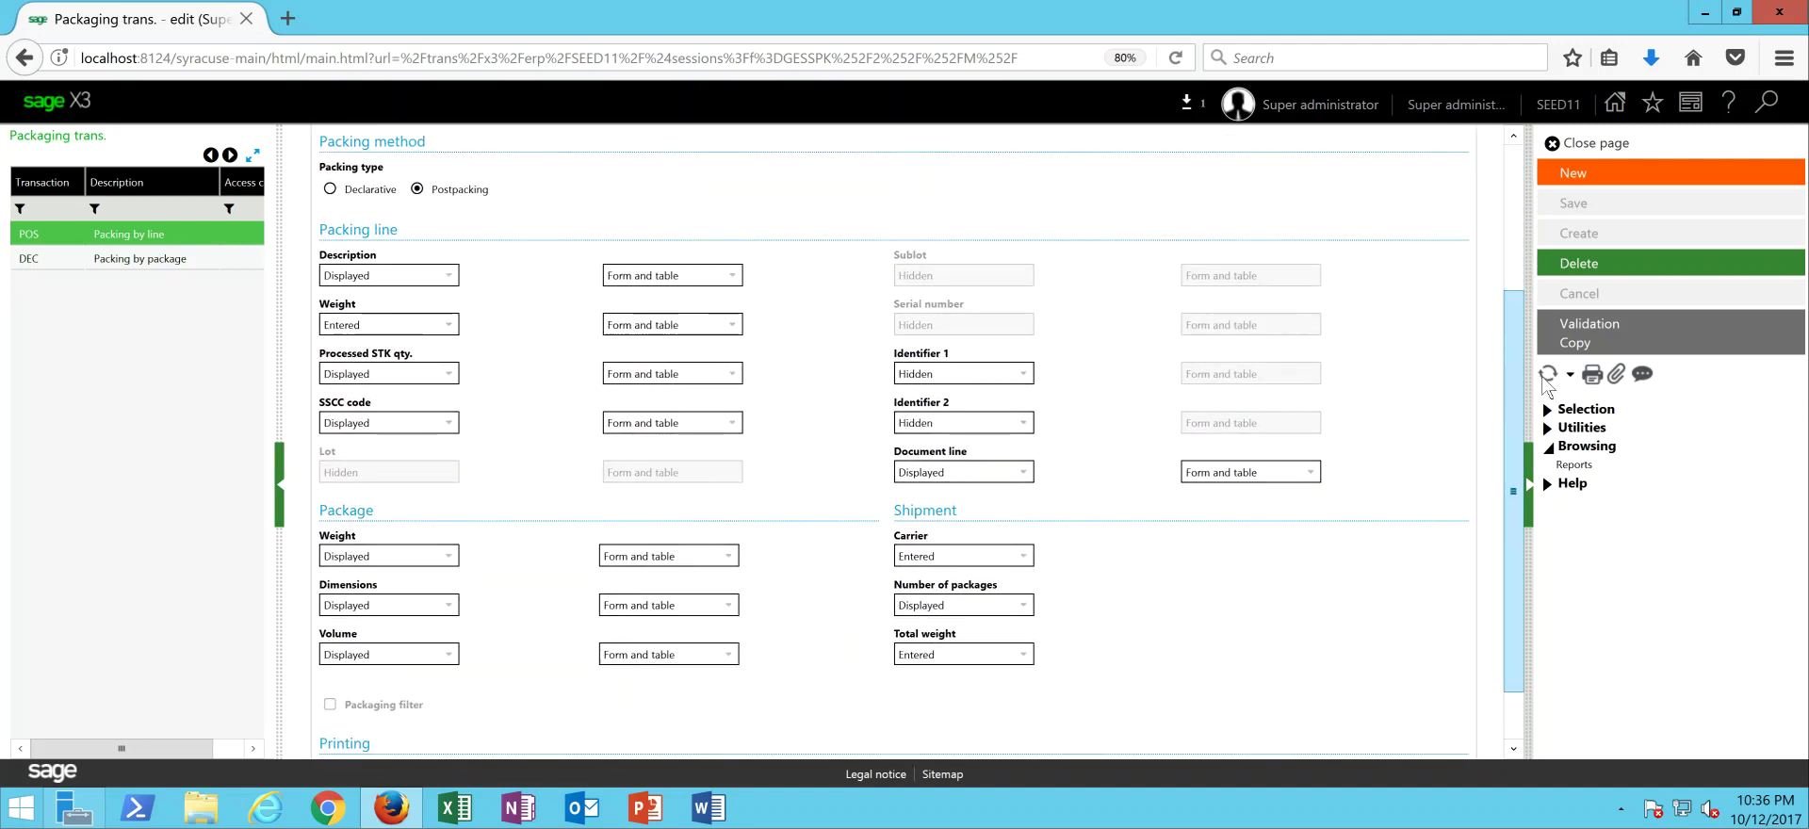
pyautogui.scroll(-1, 1536, 415)
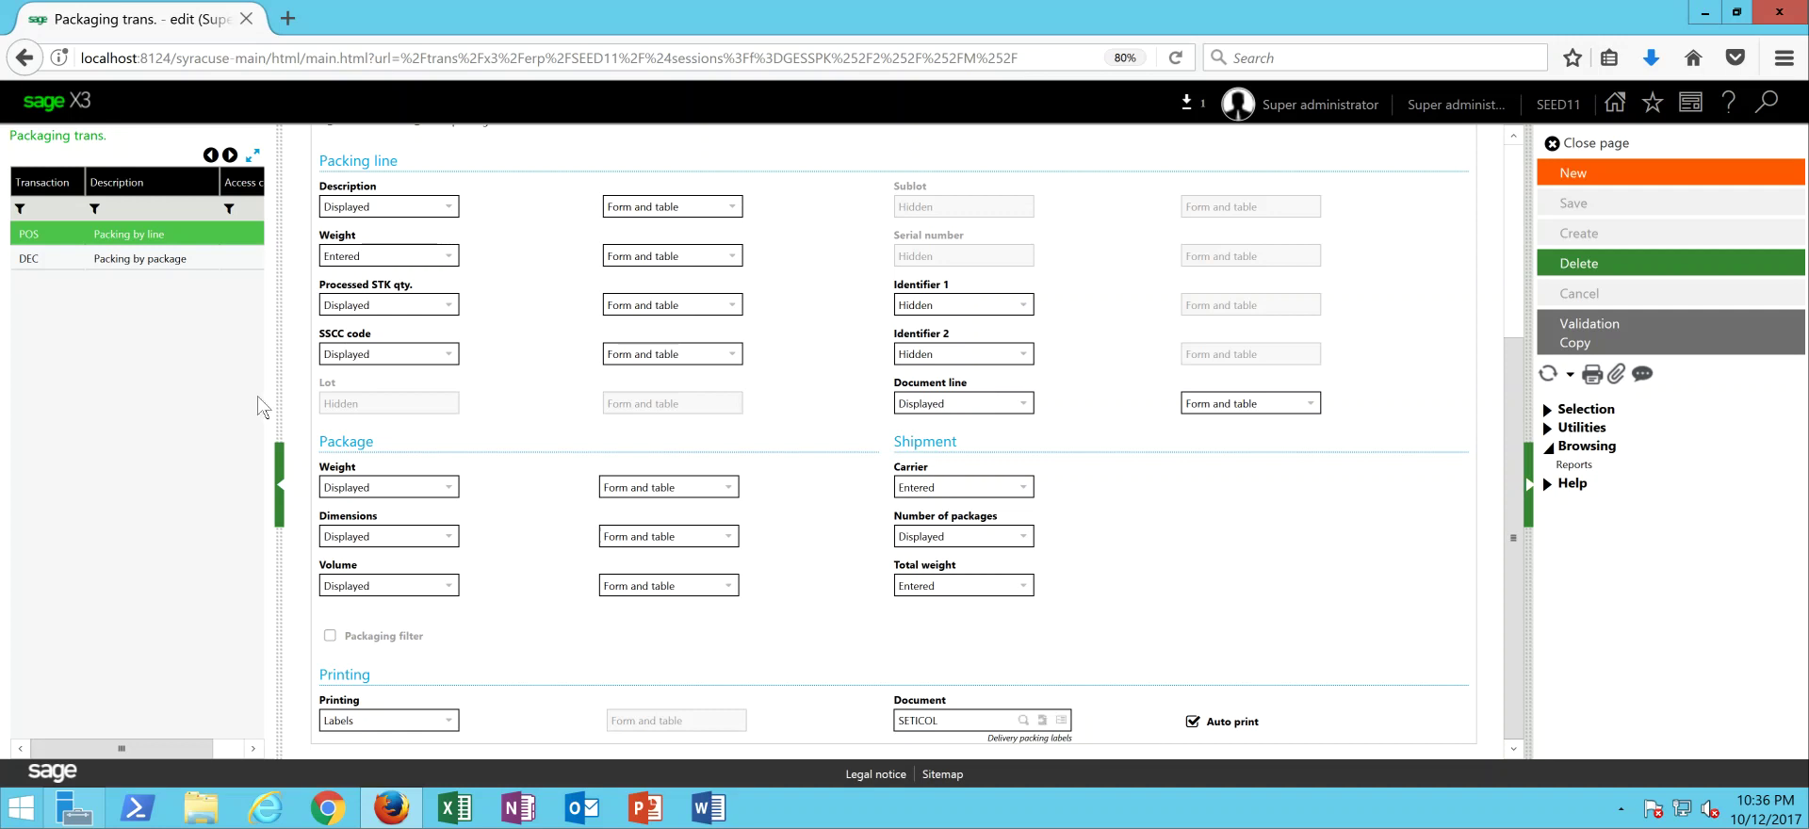
pyautogui.click(88, 264)
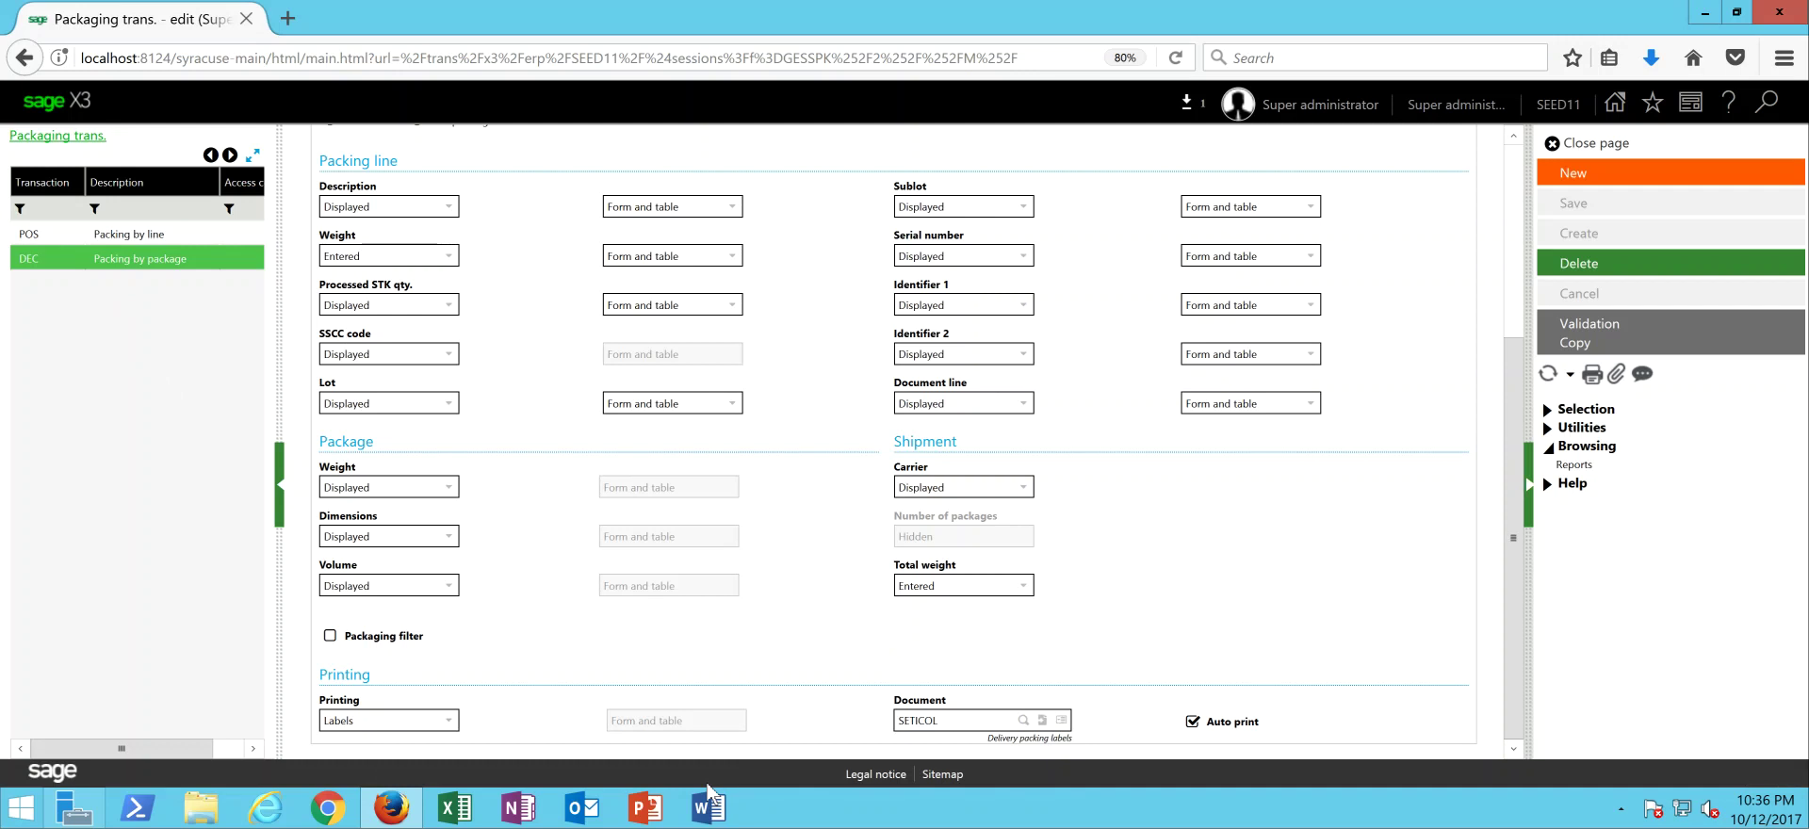
pyautogui.click(1614, 149)
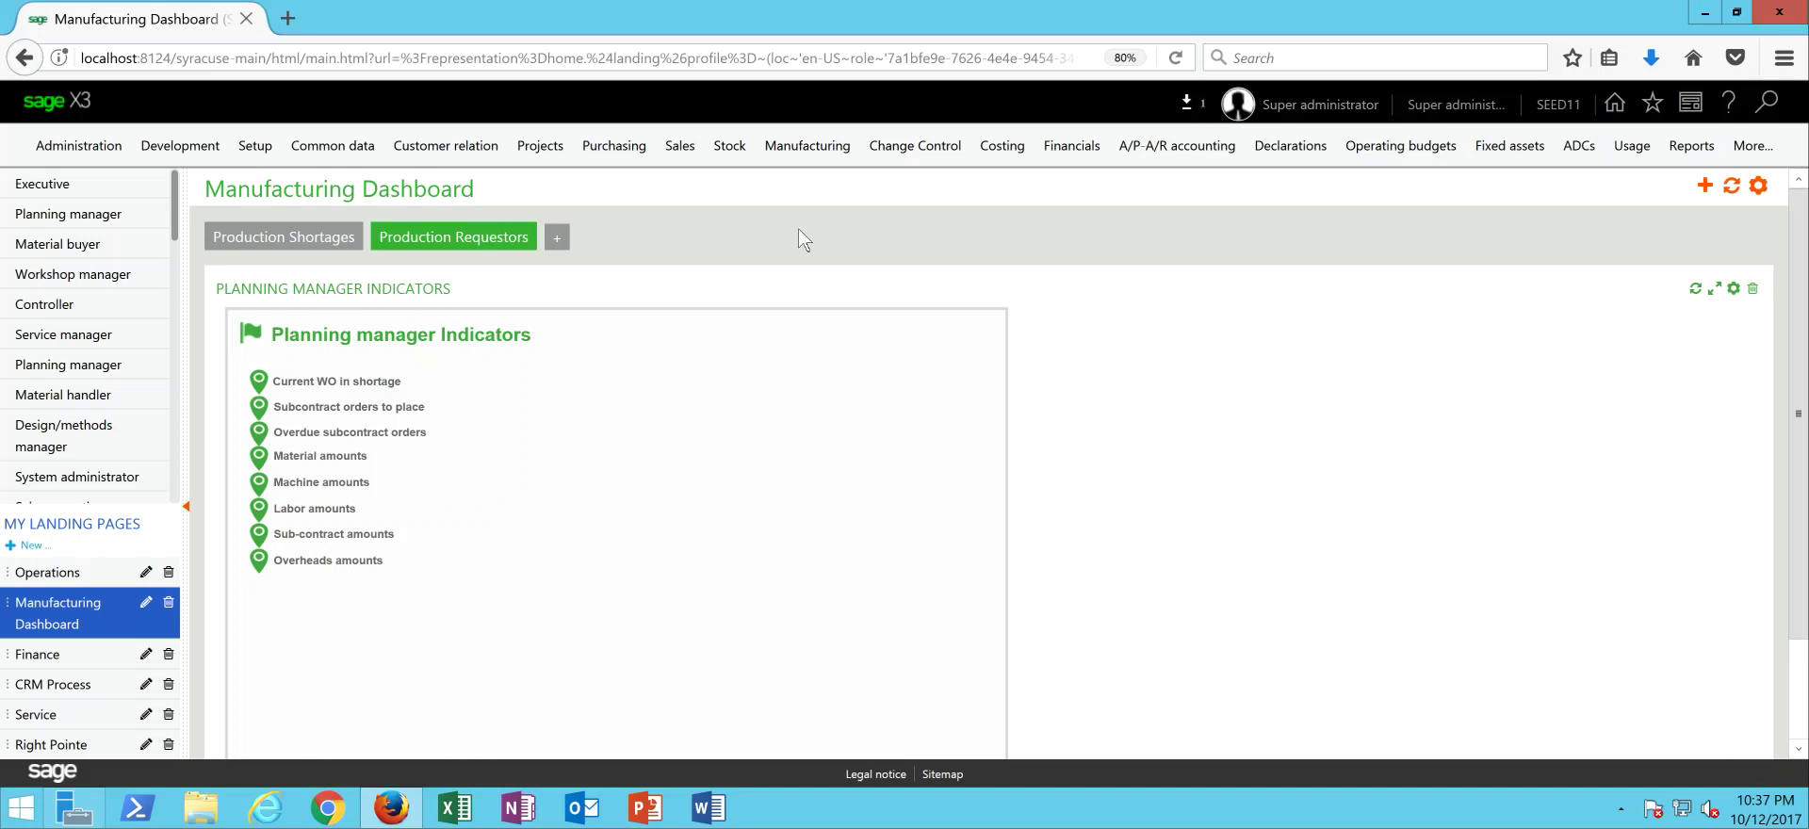
# Open the Products-sites record from the common product data and examine its packaging settings
pyautogui.click(356, 153)
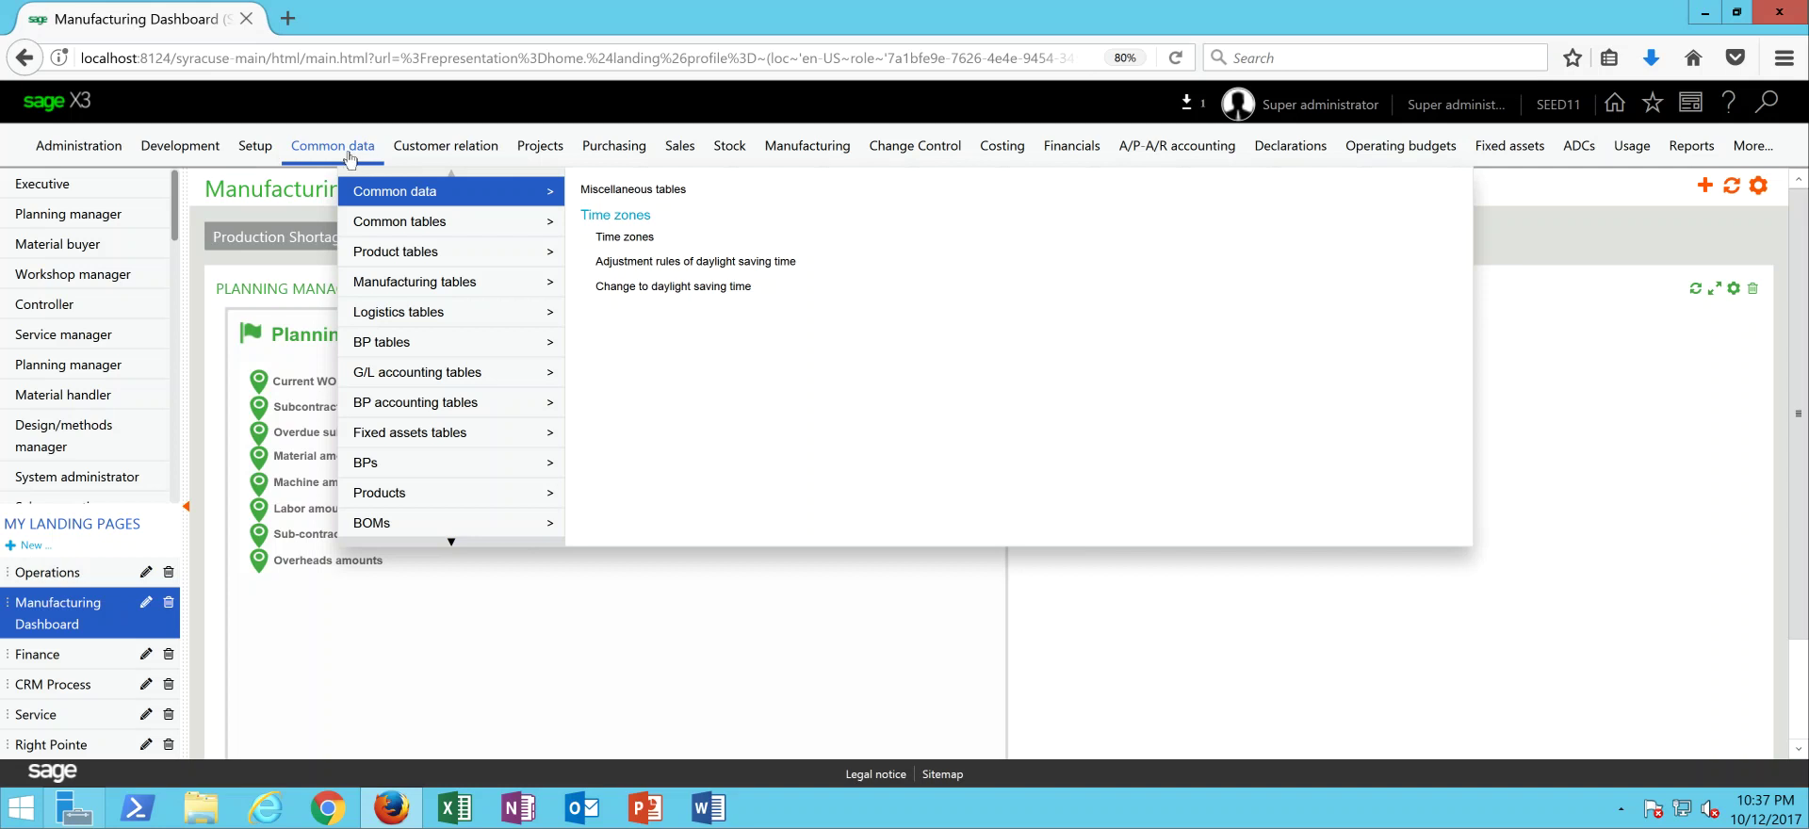
pyautogui.moveTo(455, 500)
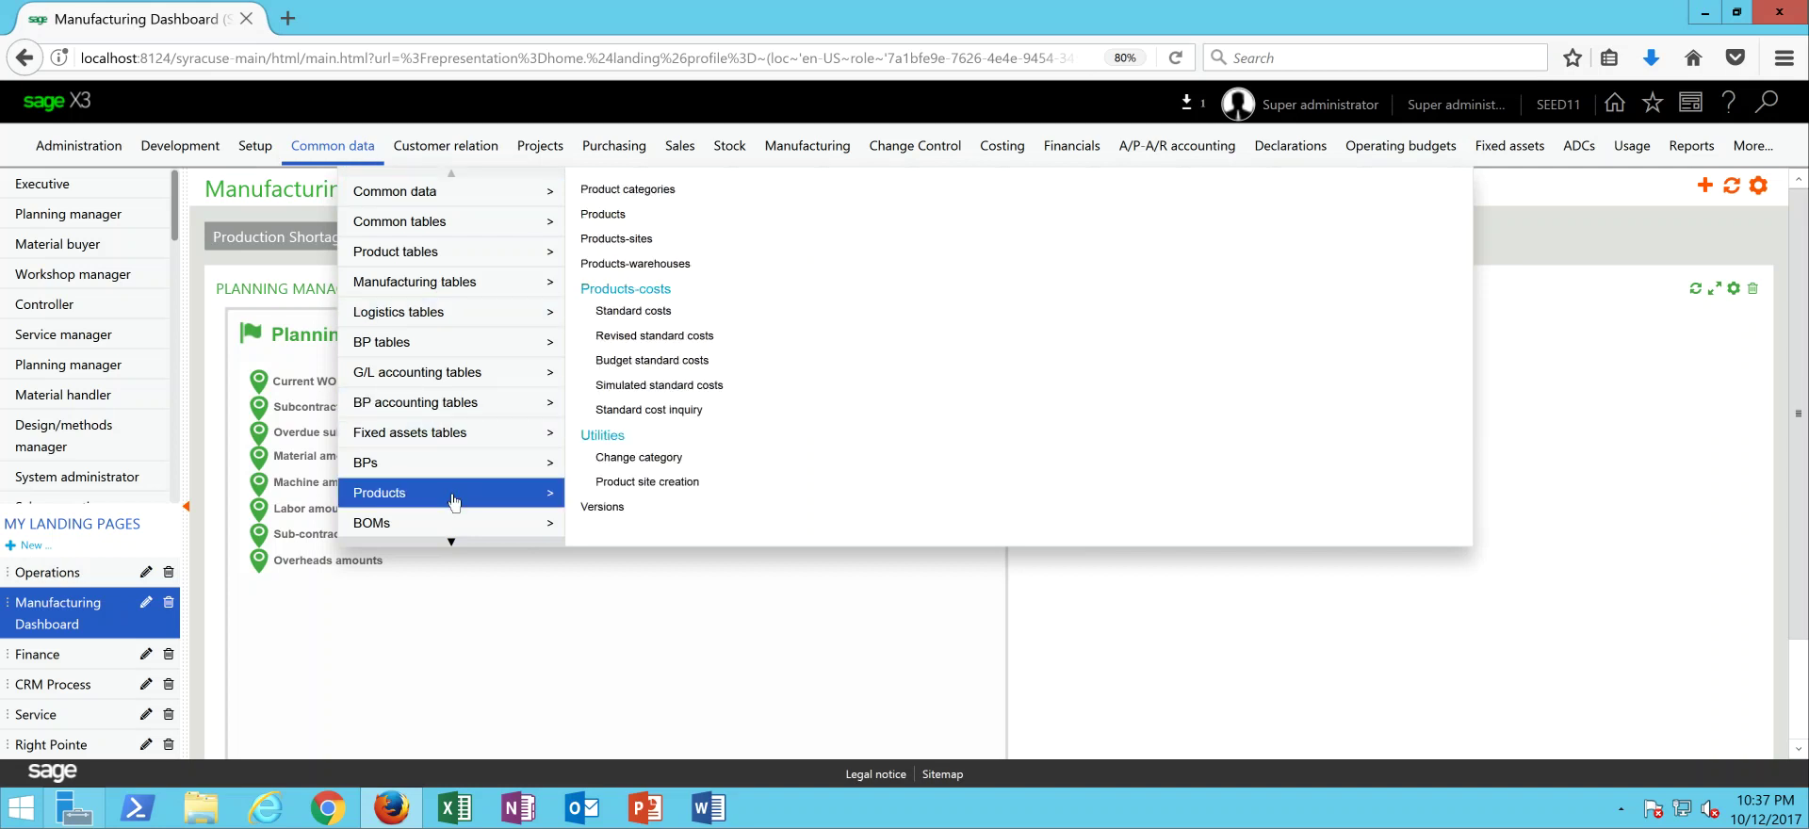
pyautogui.click(615, 240)
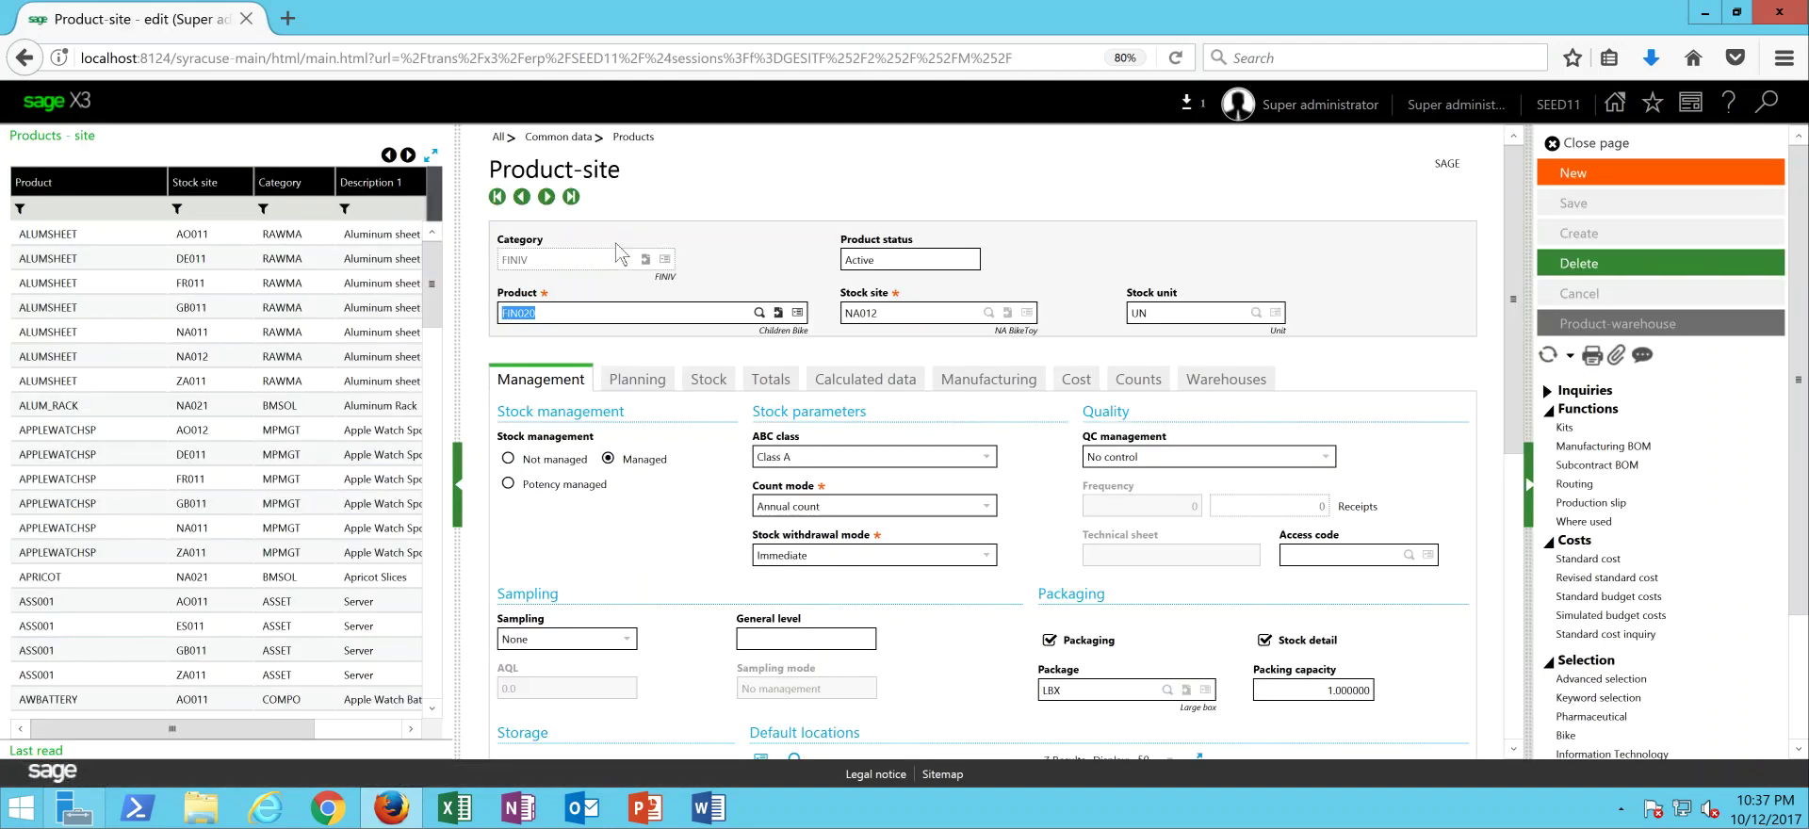
pyautogui.moveTo(1518, 185); pyautogui.dragTo(1518, 251)
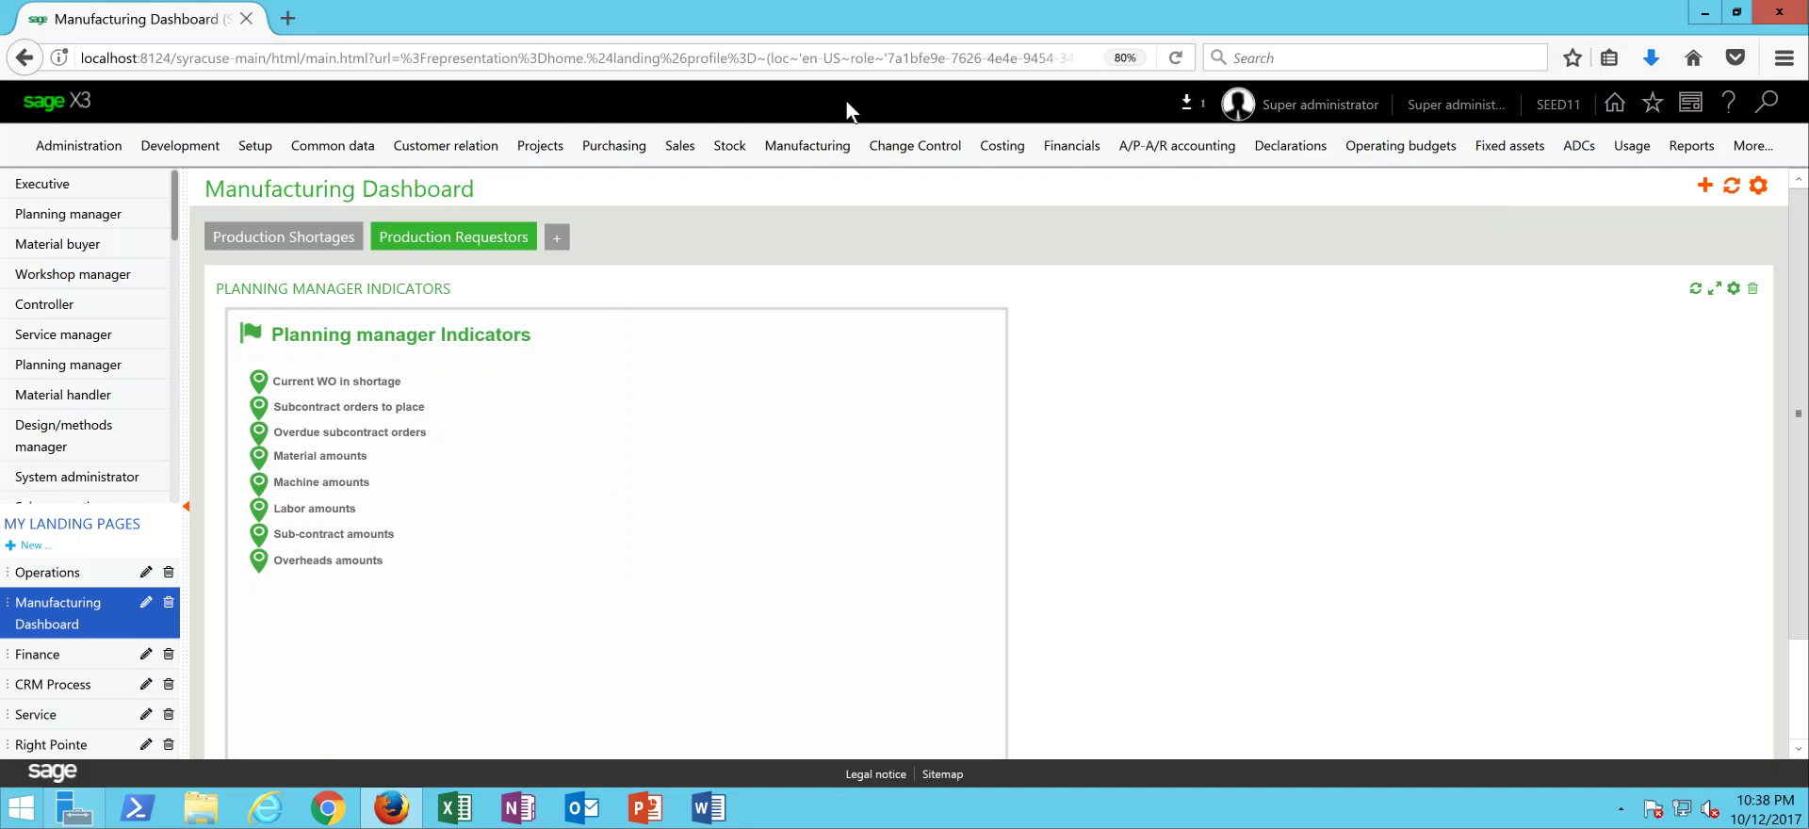
# Open sales Deliveries with the ALL Full entry transaction and select the last delivery in the list
pyautogui.moveTo(678, 156)
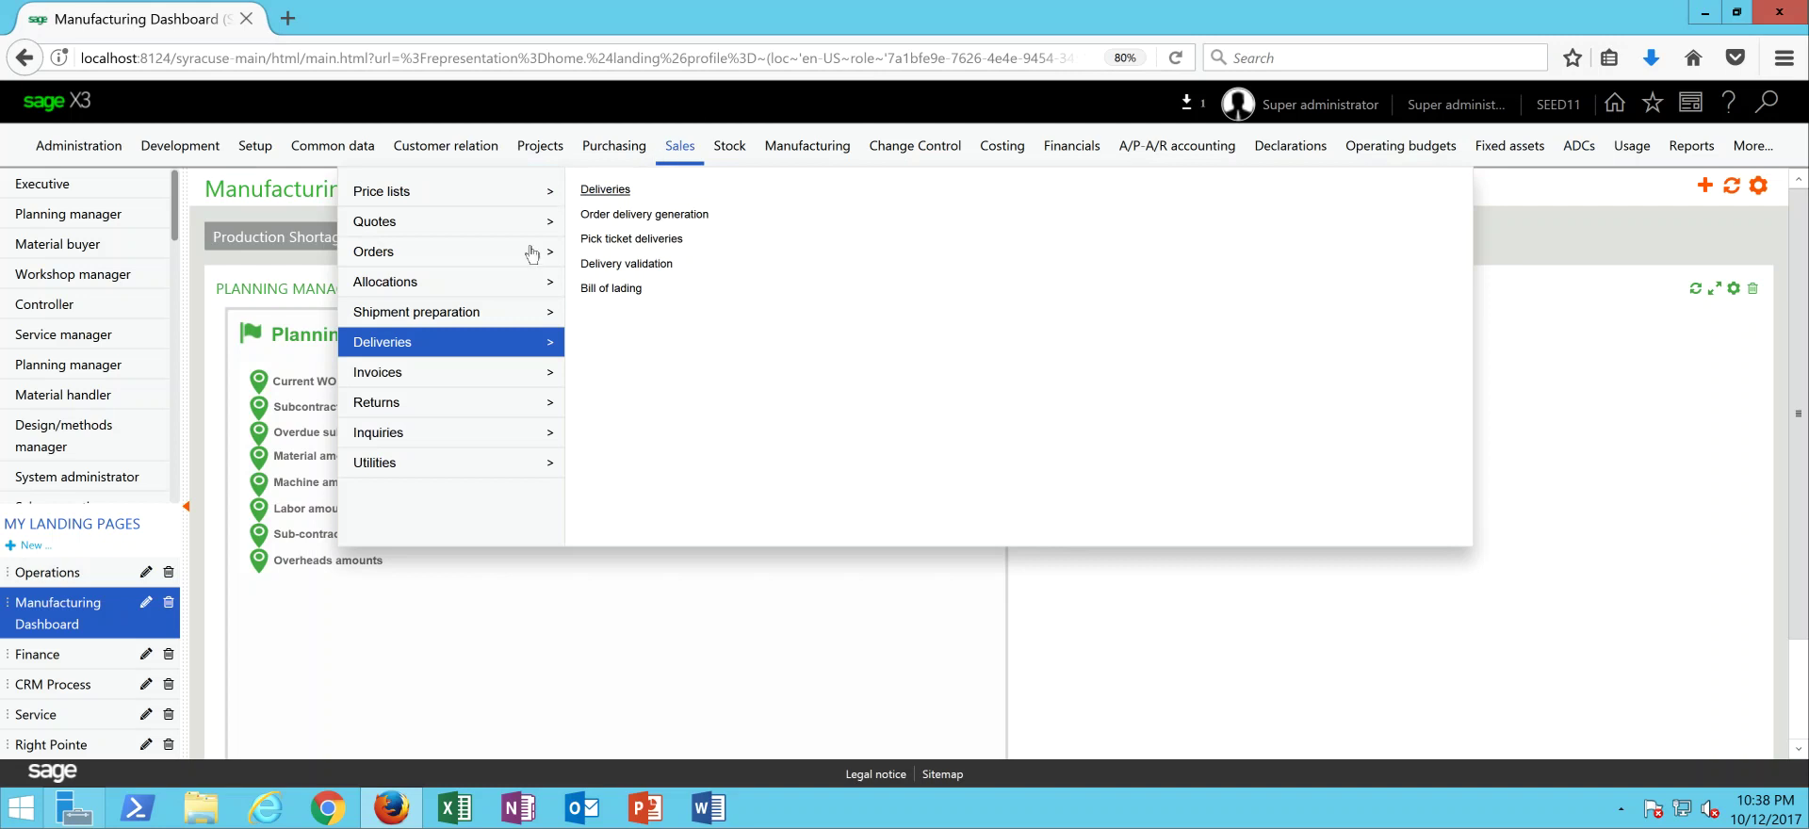
pyautogui.click(610, 192)
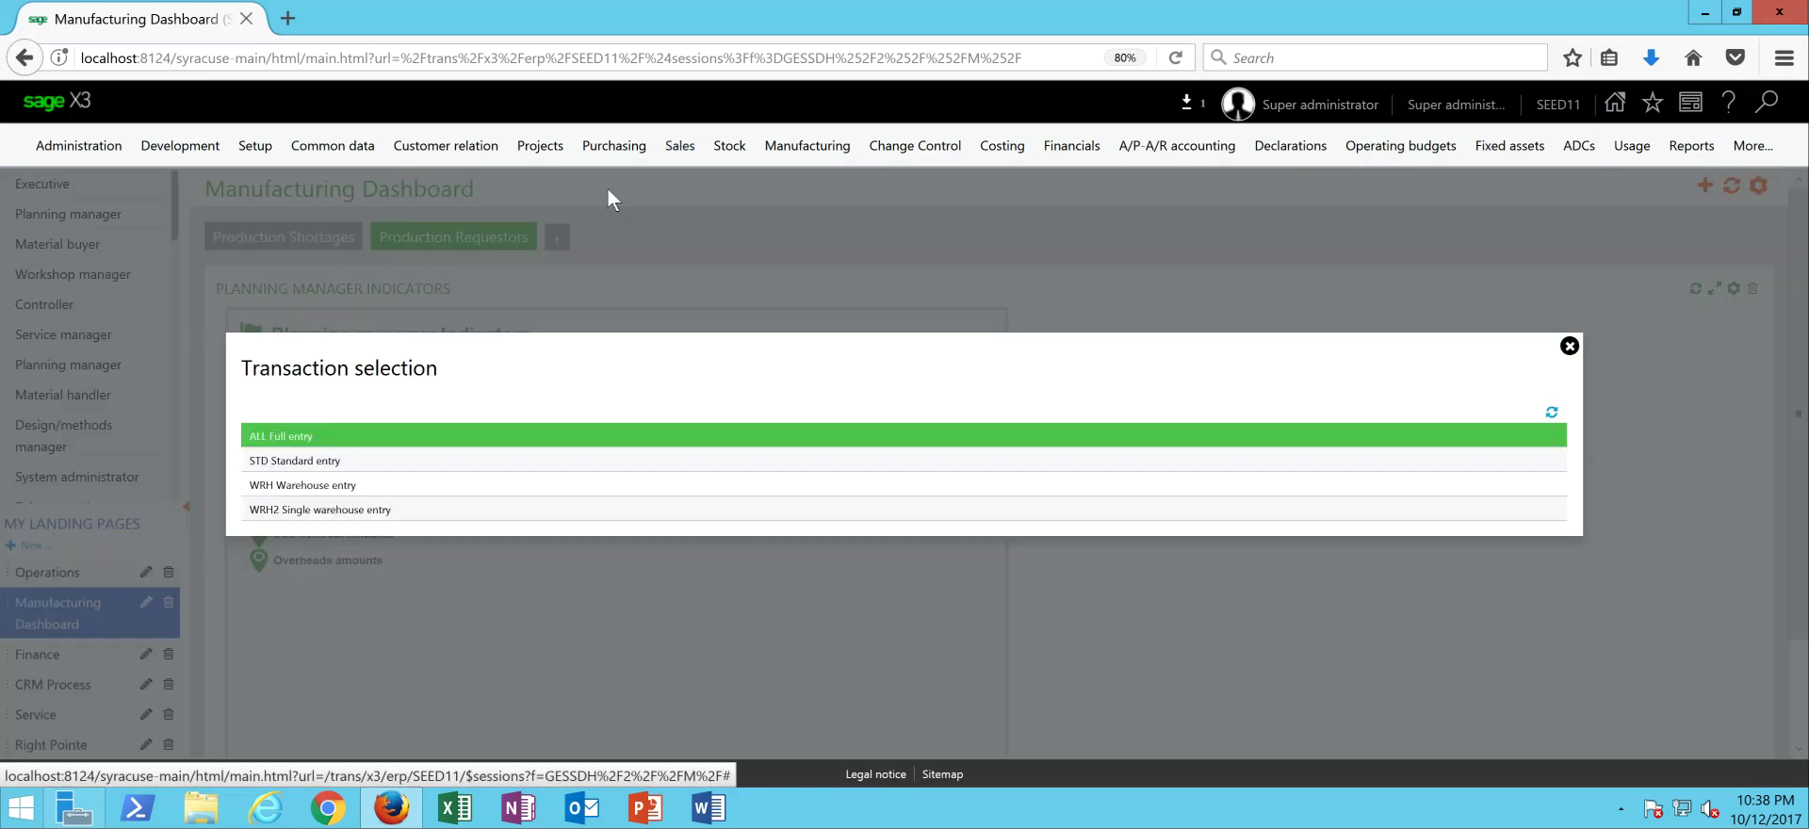
pyautogui.click(298, 441)
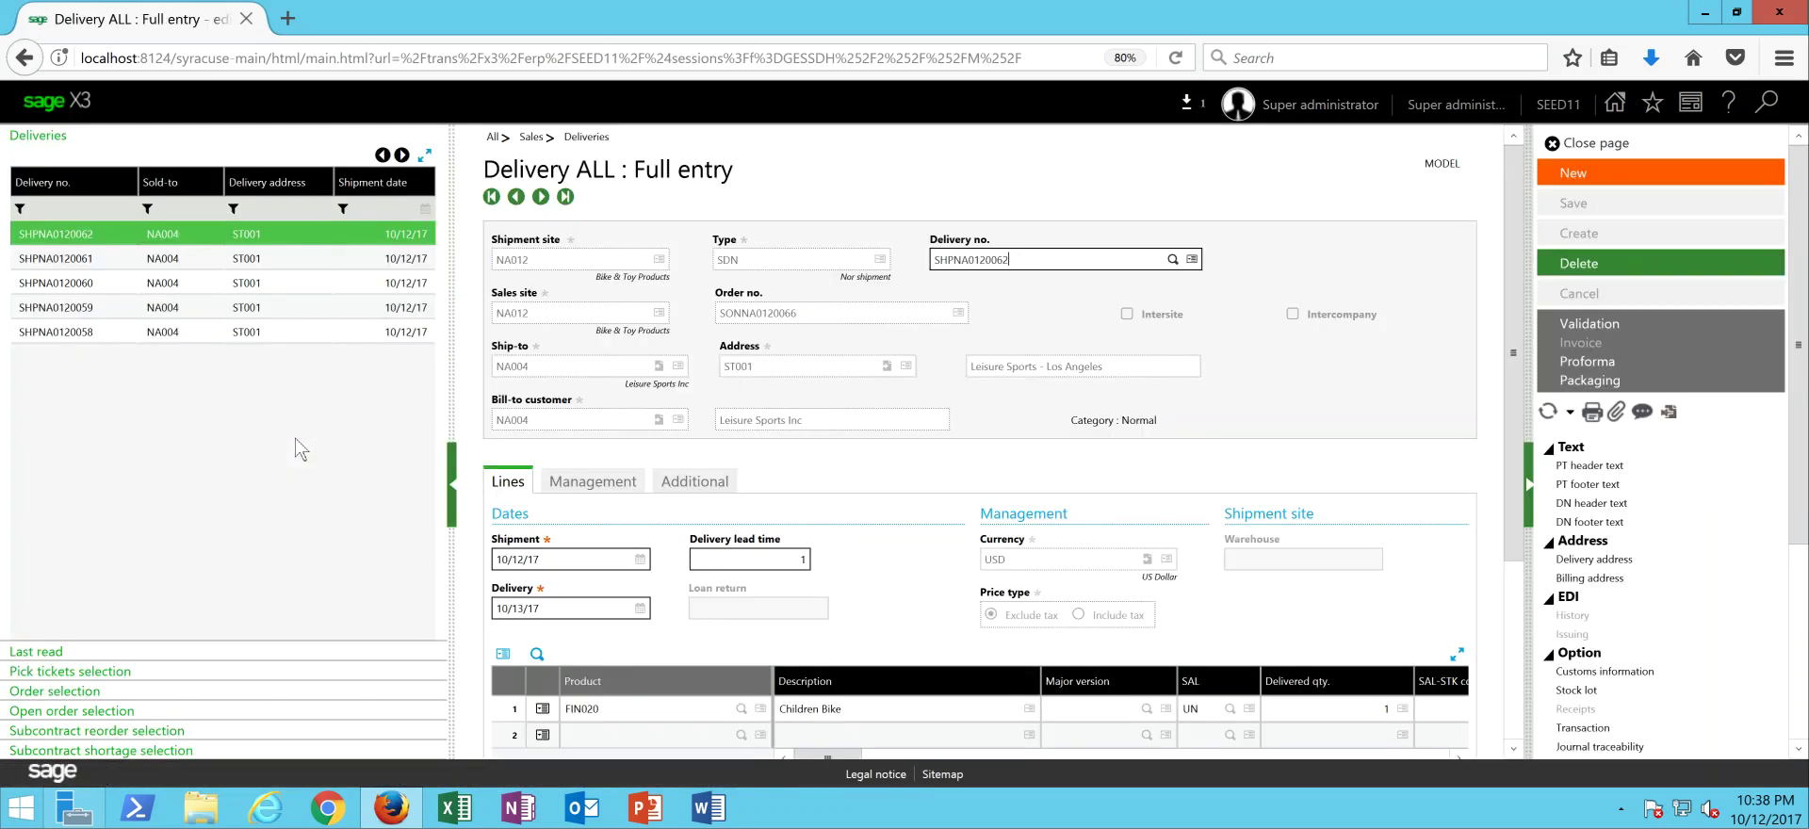
pyautogui.click(98, 336)
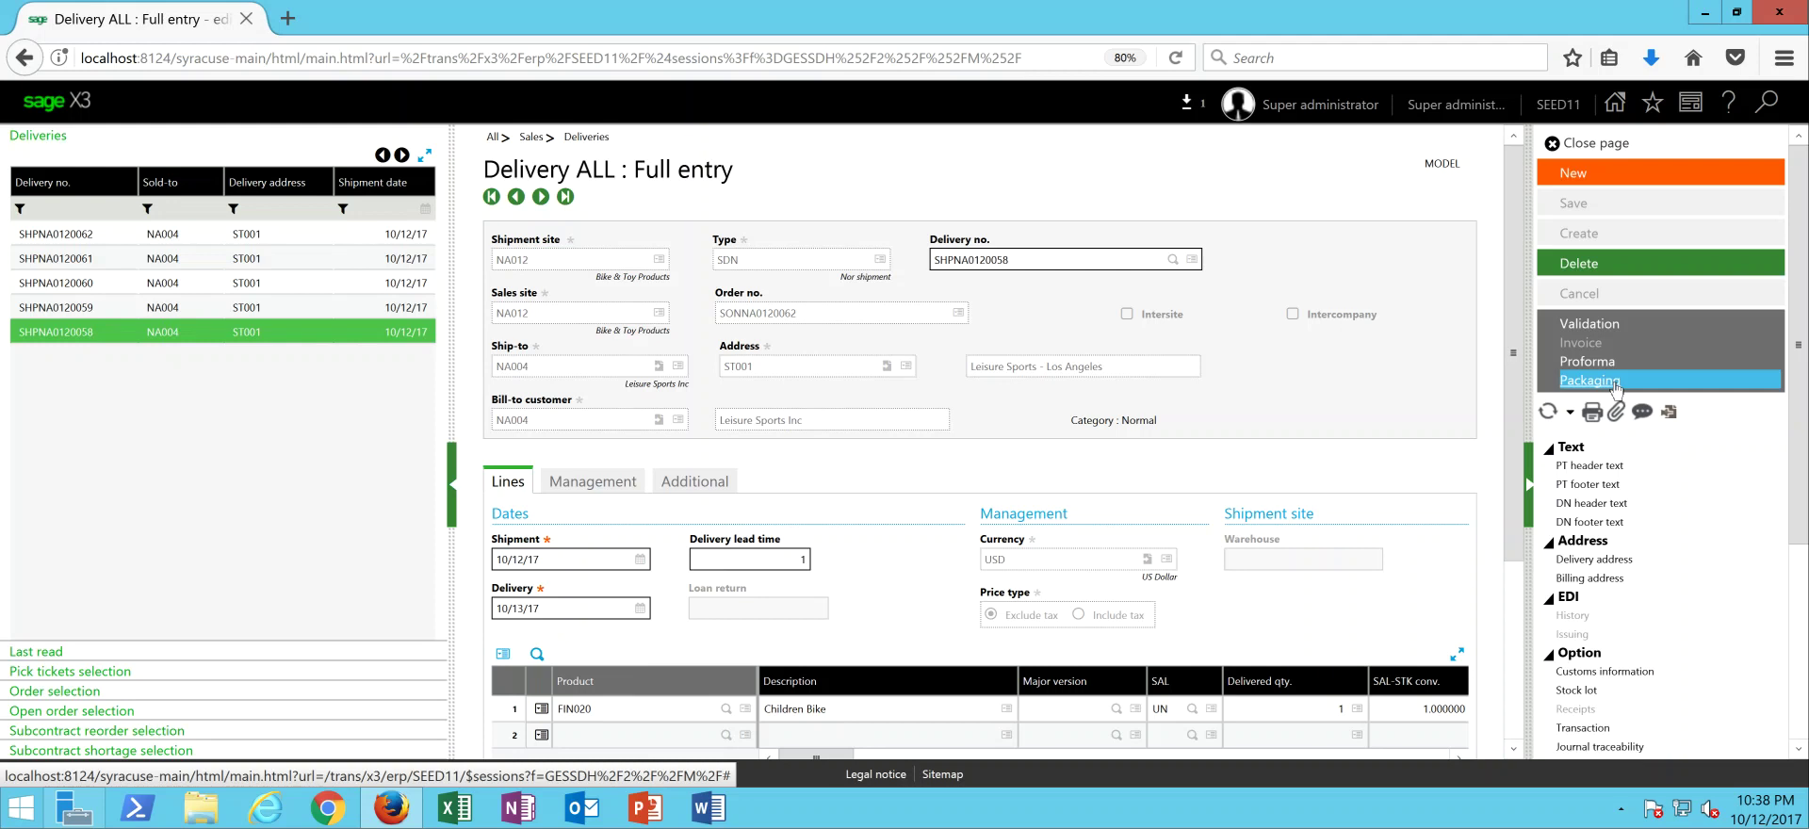
# Pack the selected delivery with the POS Packing by line transaction, check its line details and save the packing
pyautogui.click(1615, 382)
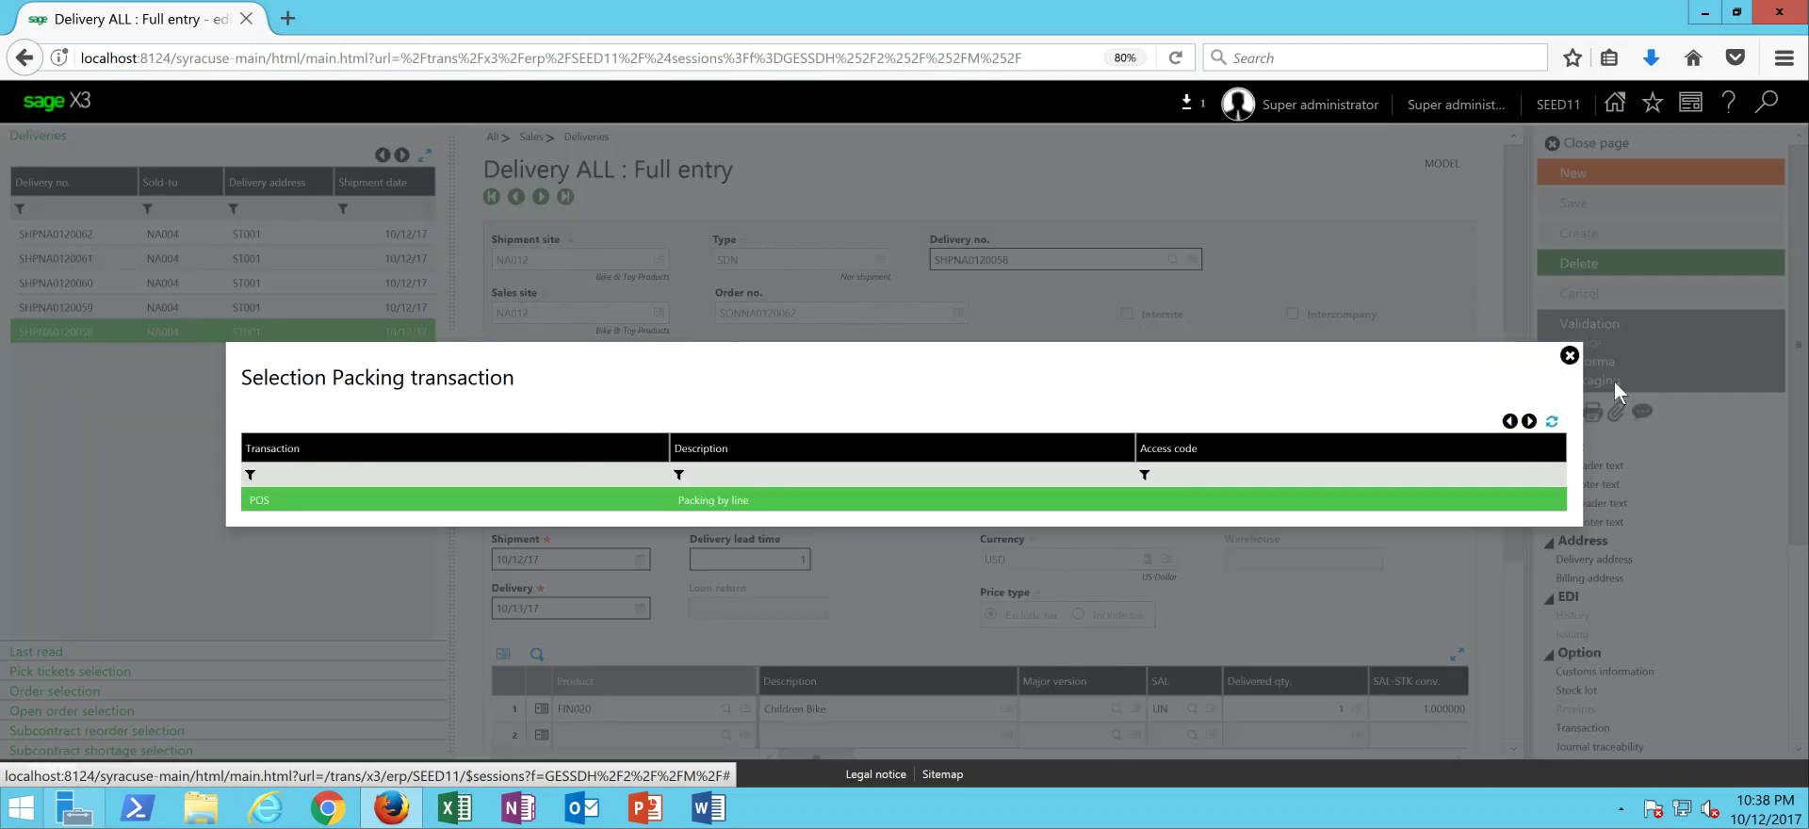
pyautogui.click(722, 503)
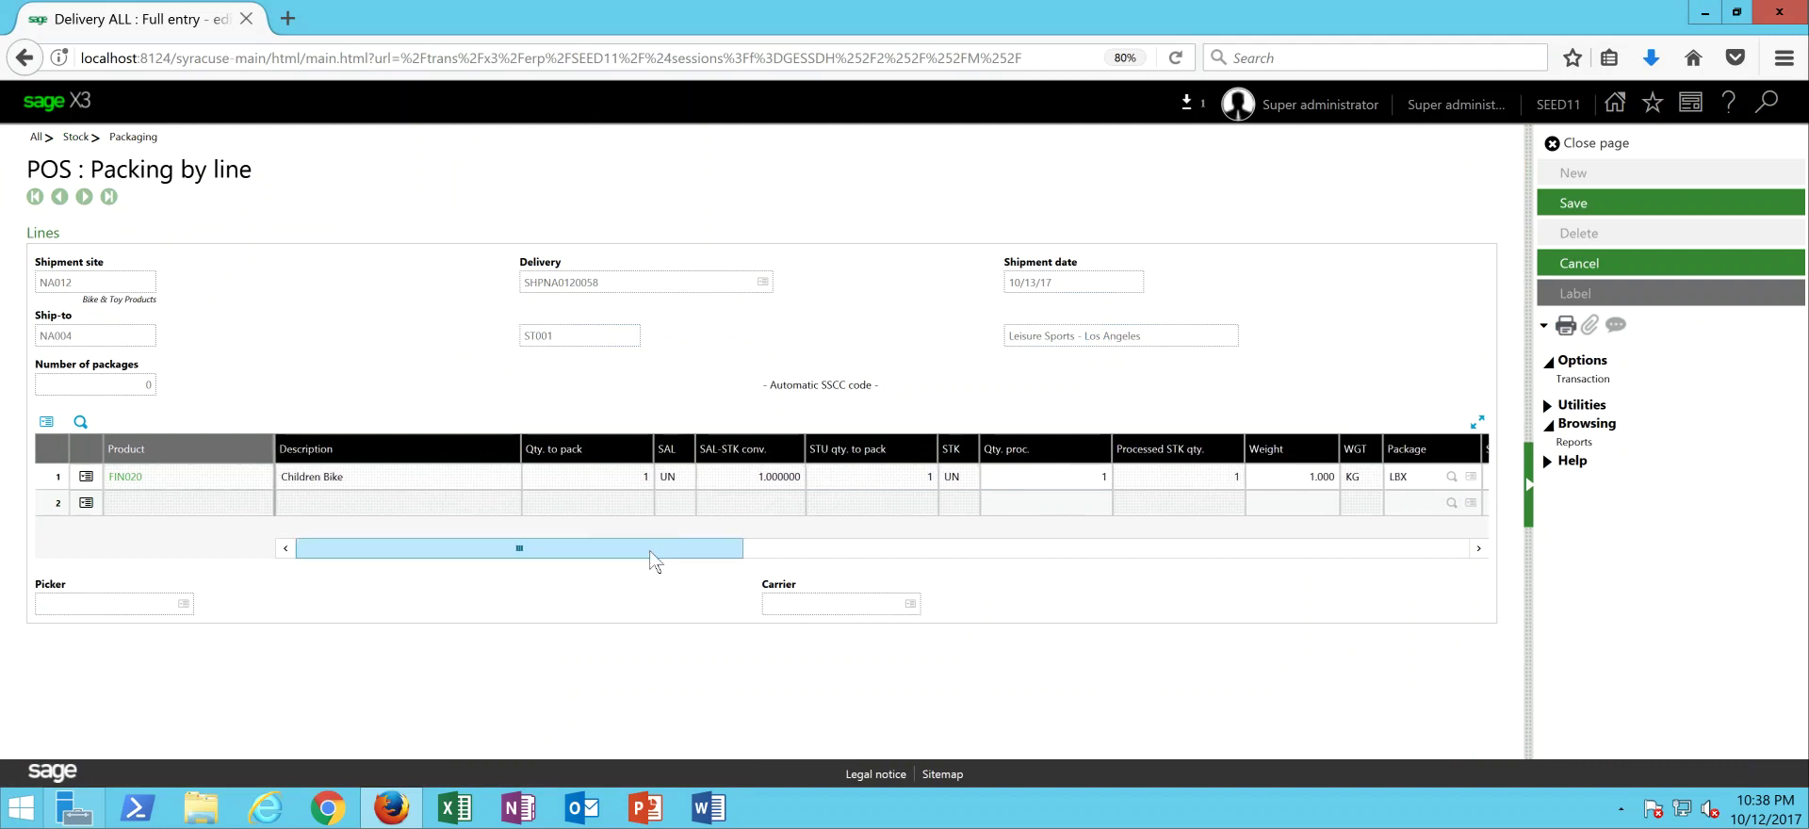
pyautogui.moveTo(650, 552); pyautogui.dragTo(853, 554)
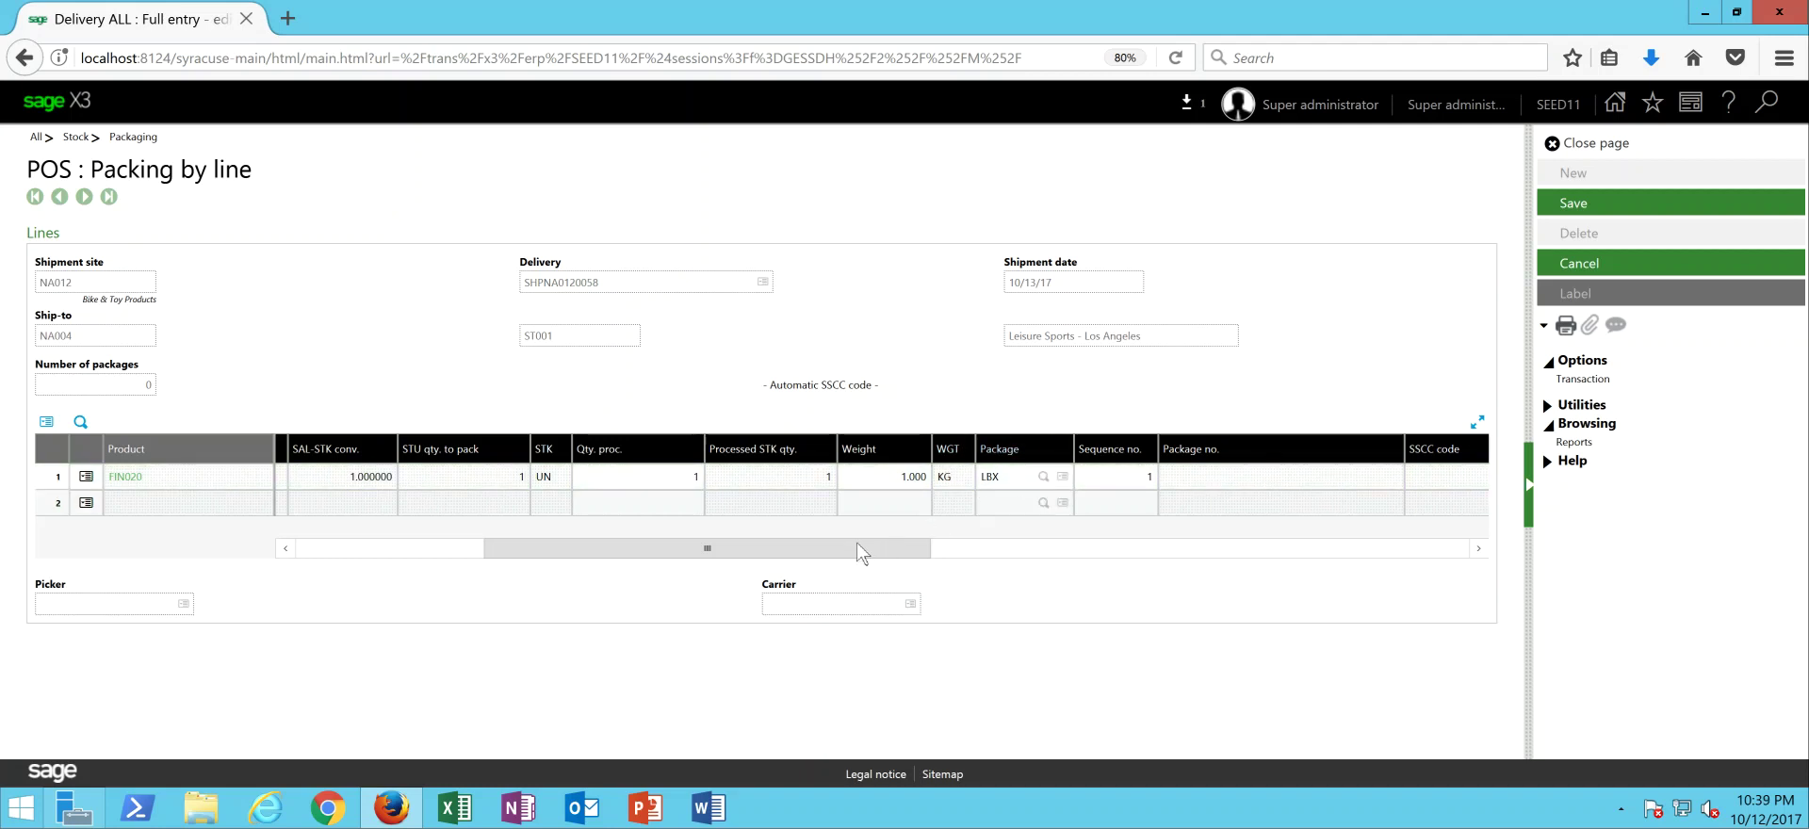
pyautogui.moveTo(857, 556); pyautogui.dragTo(966, 558)
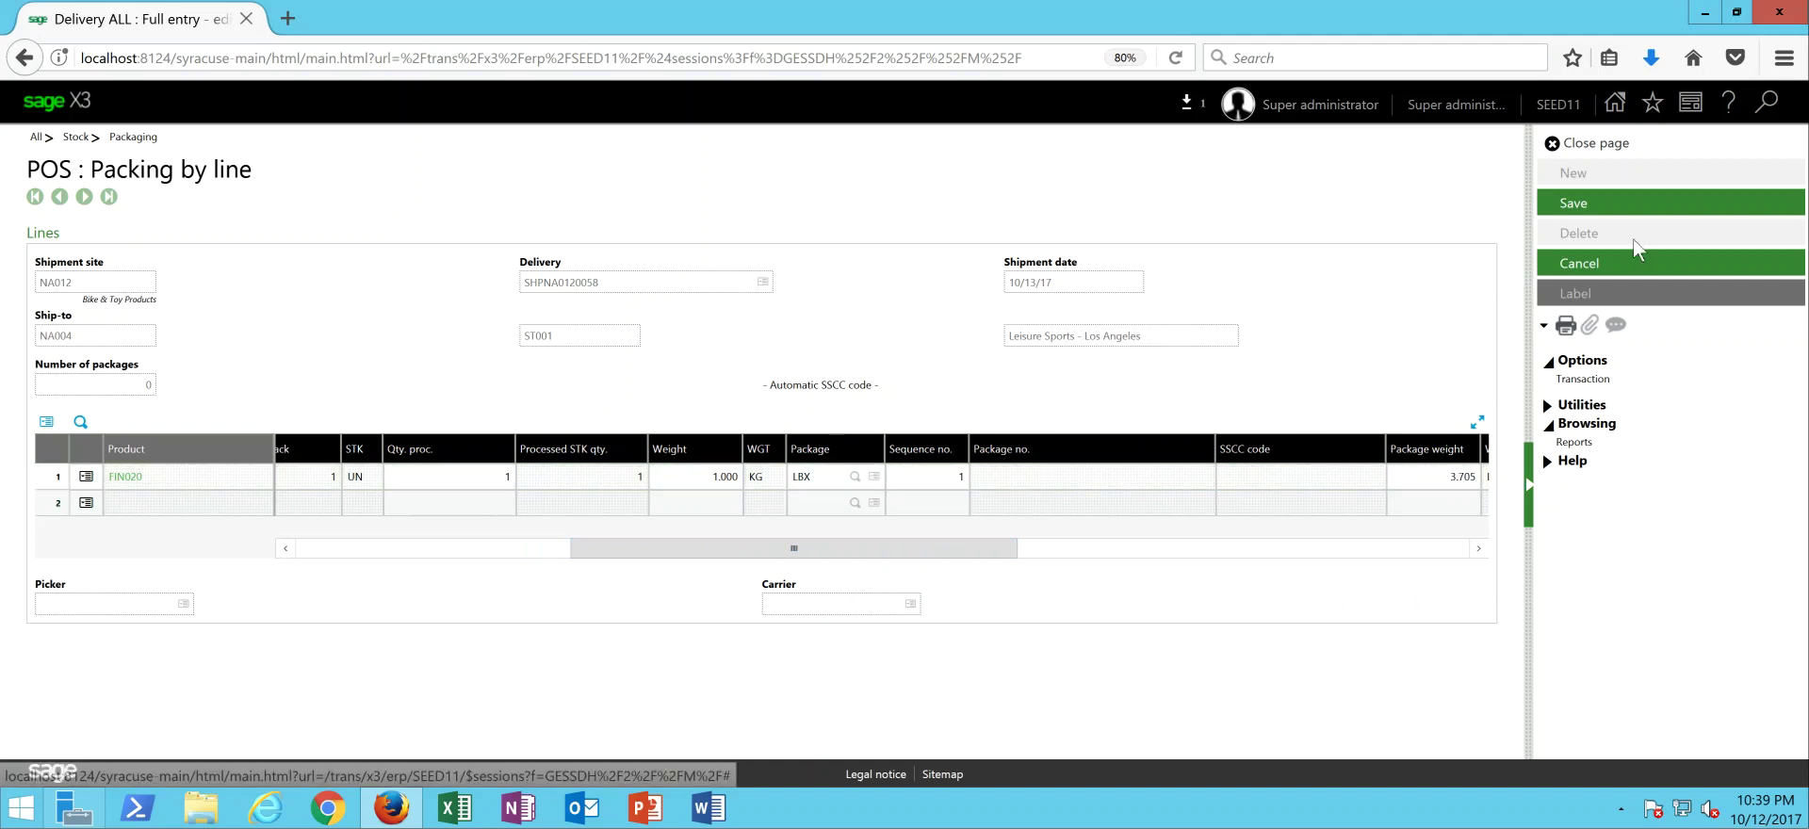
pyautogui.click(1589, 205)
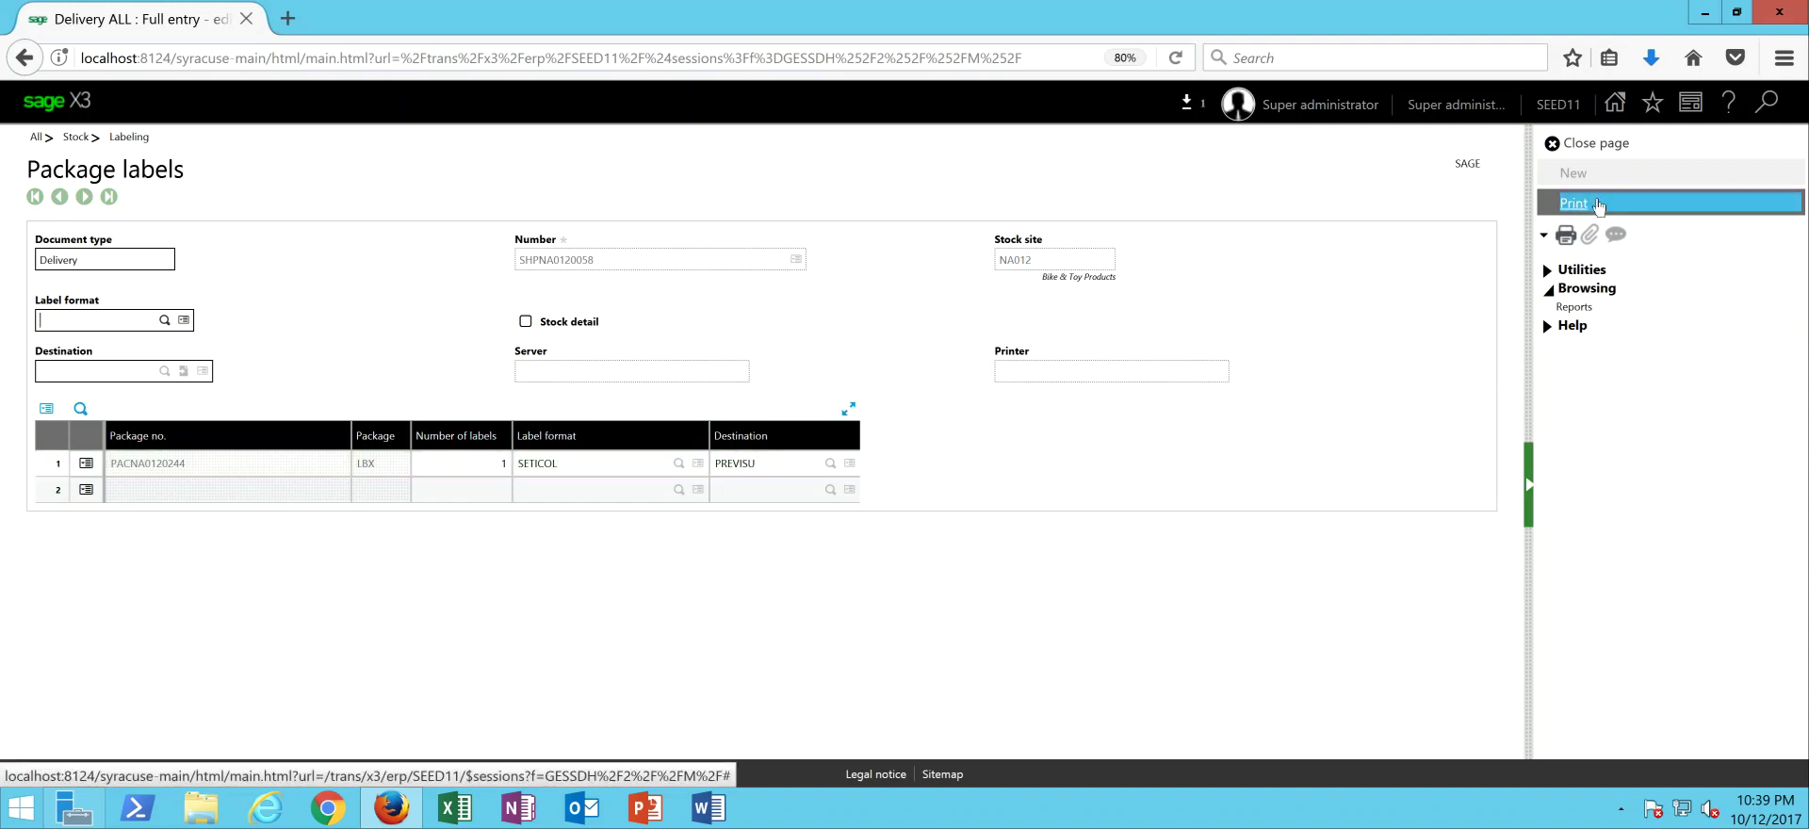
# Print the package label and open SETICOL.pdf with Adobe Acrobat Reader DC
pyautogui.click(1600, 204)
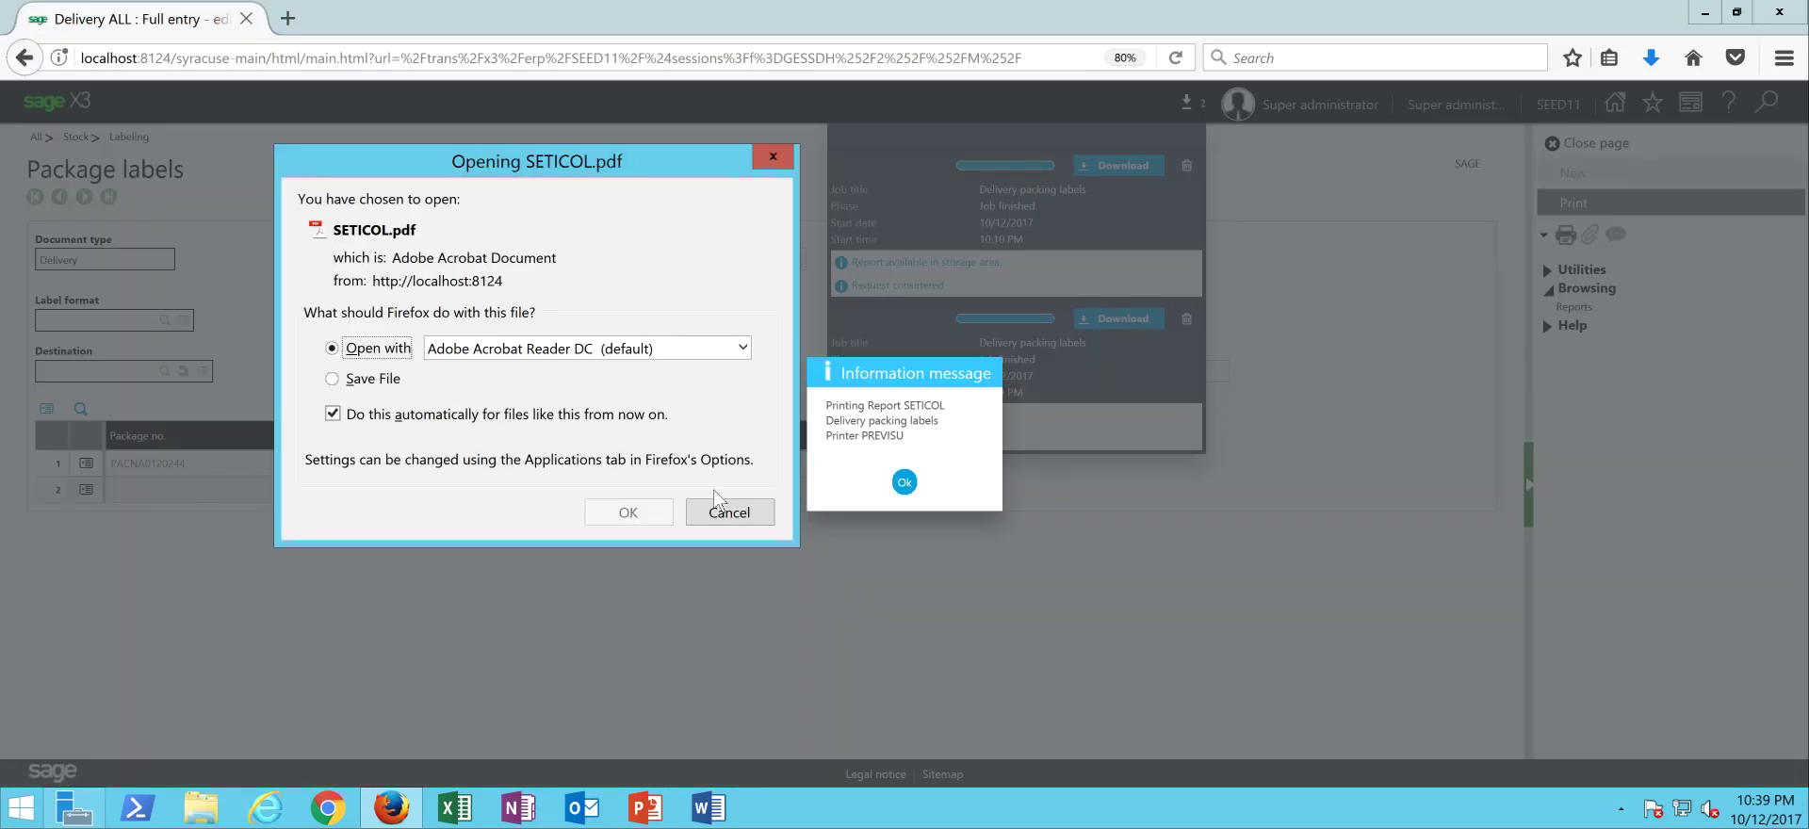
pyautogui.click(903, 481)
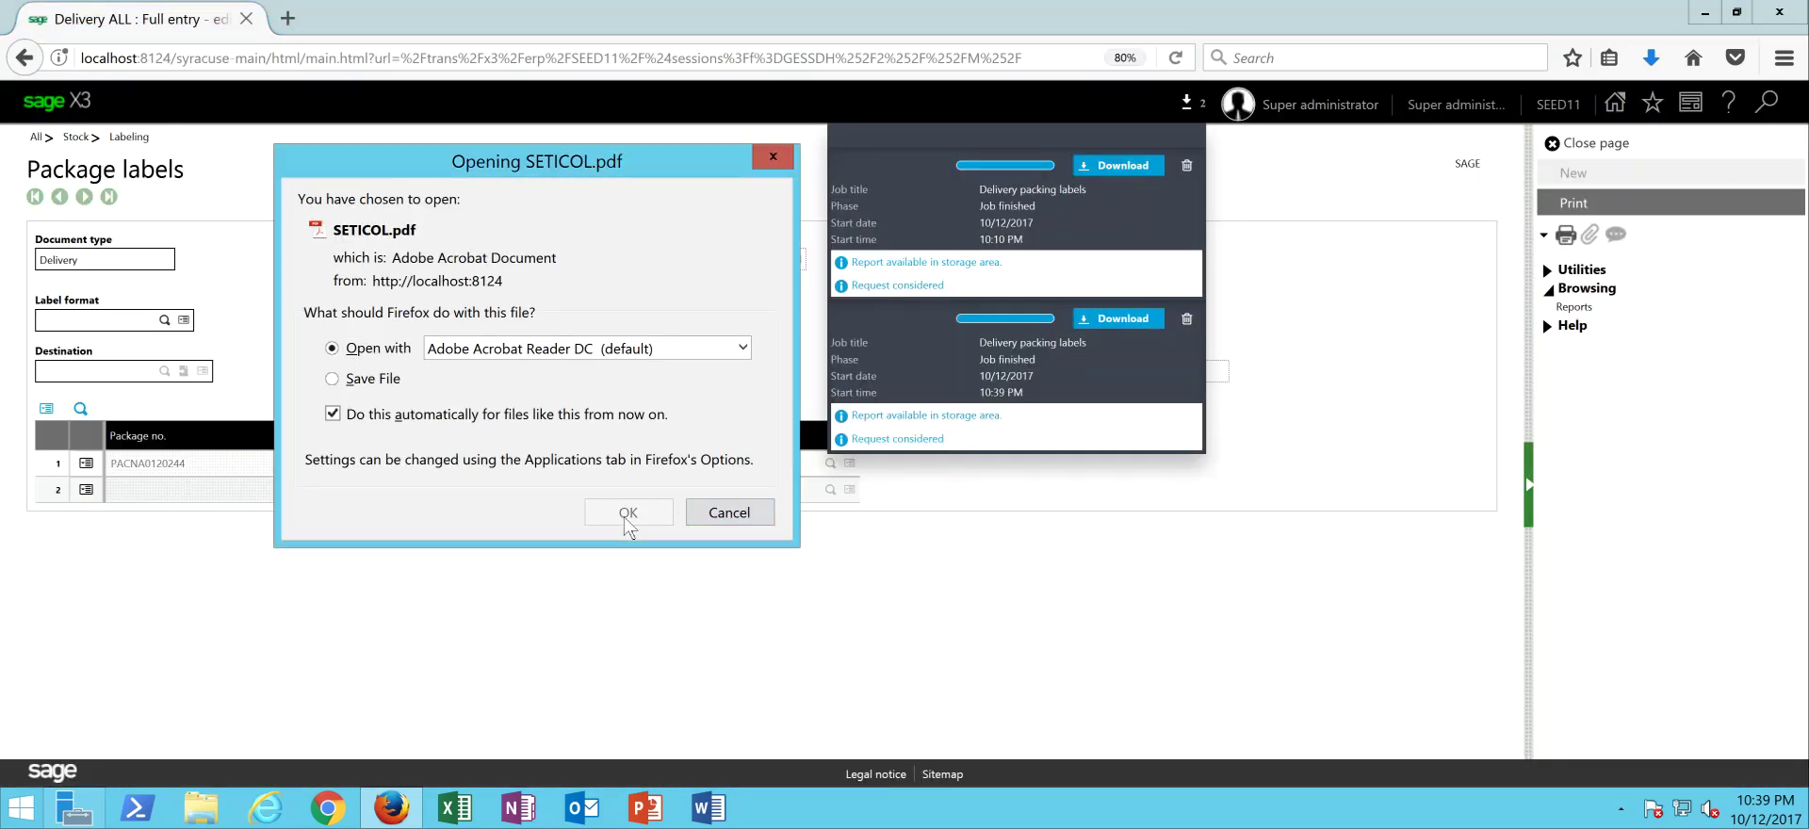
pyautogui.click(628, 514)
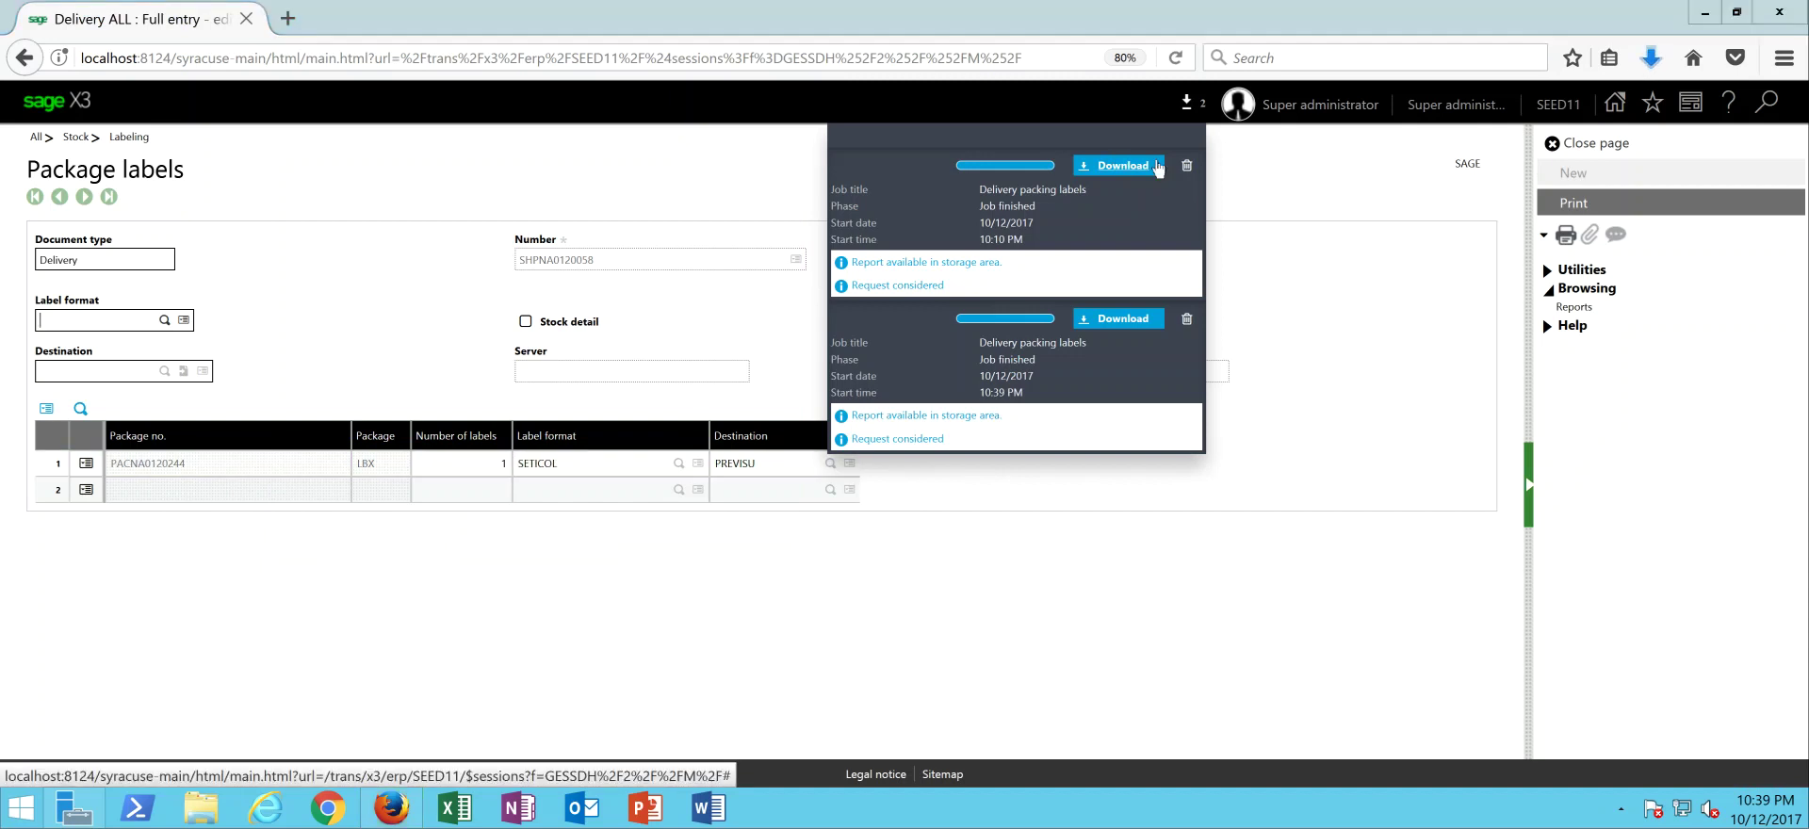
pyautogui.click(1531, 424)
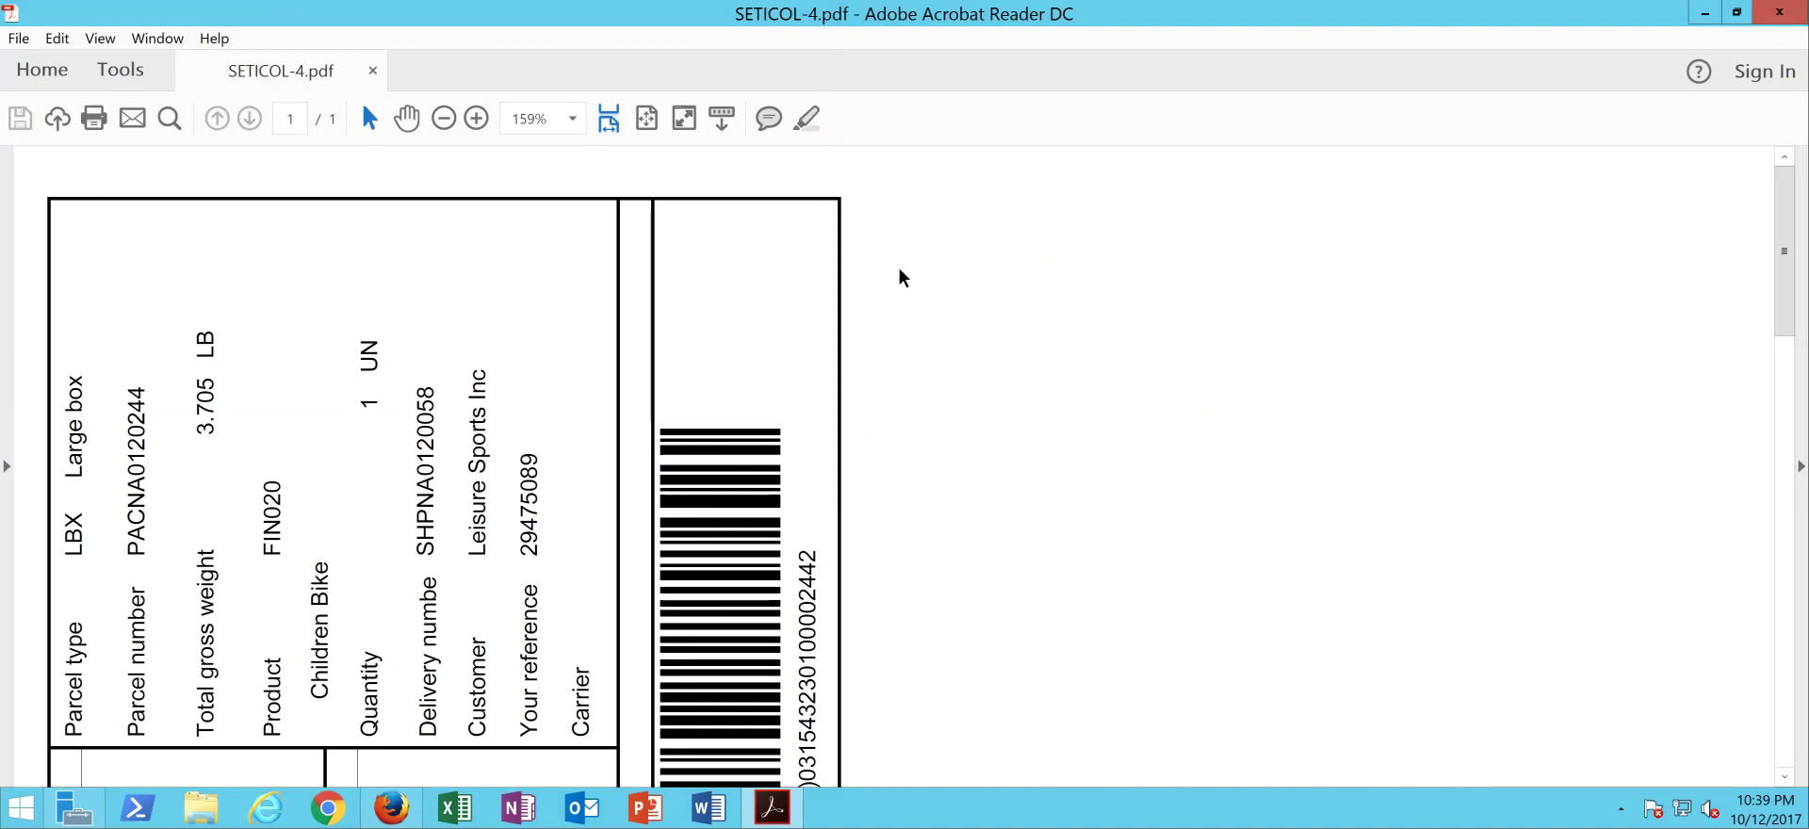
# Rotate the label PDF clockwise to read its sender, recipient, parcel and barcode details, and close Acrobat Reader
pyautogui.click(100, 37)
pyautogui.moveTo(139, 73)
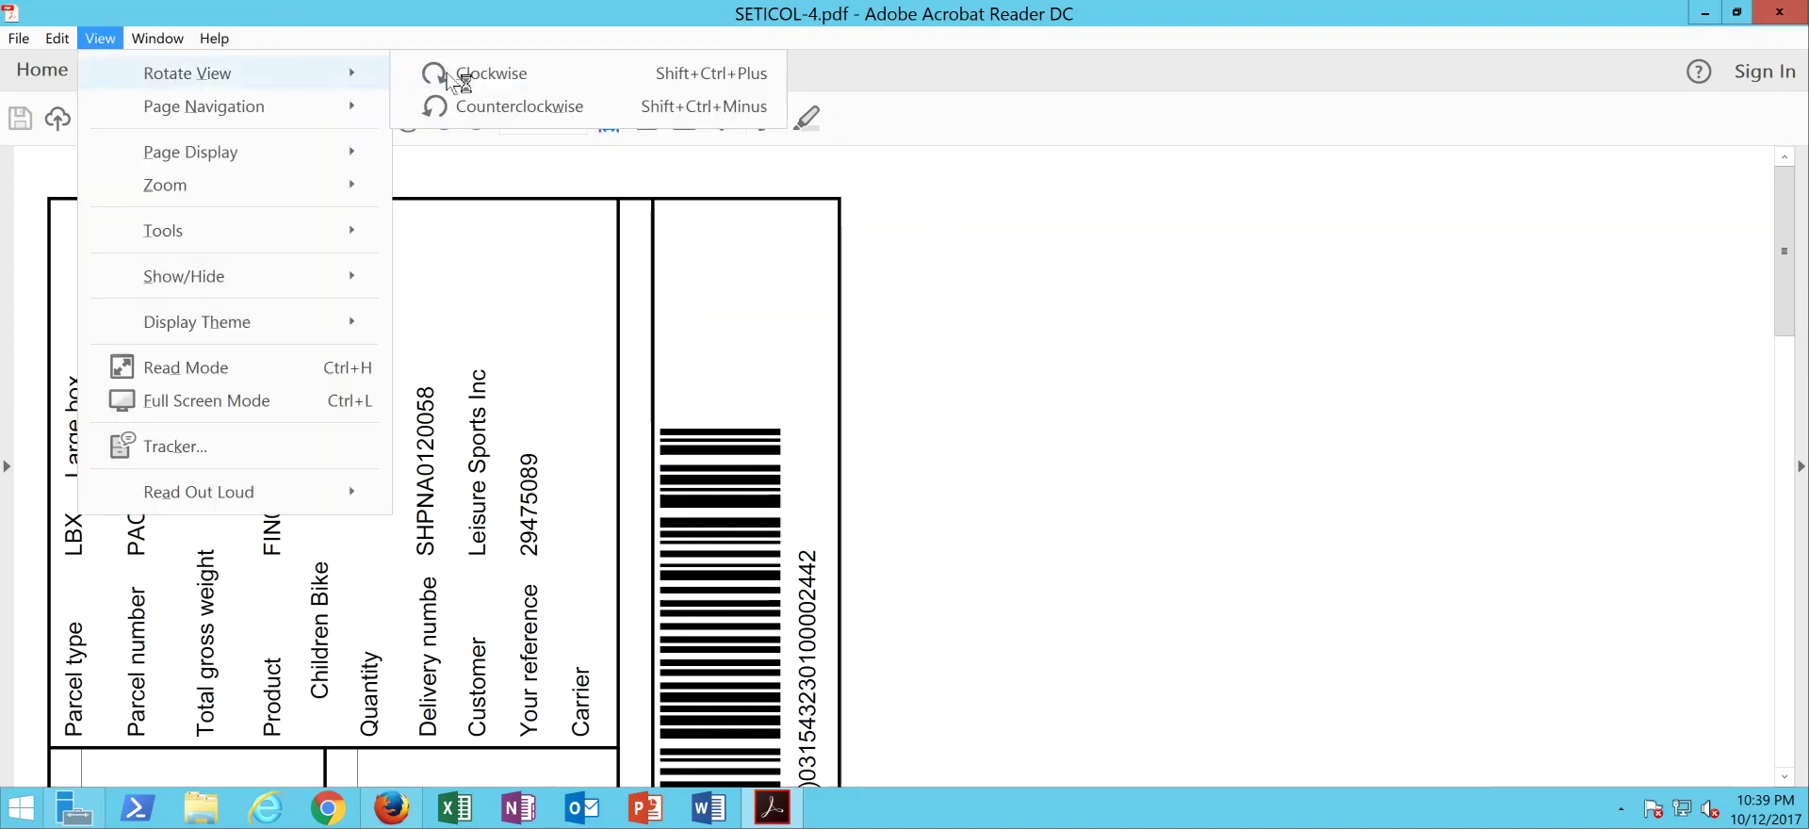
pyautogui.click(455, 72)
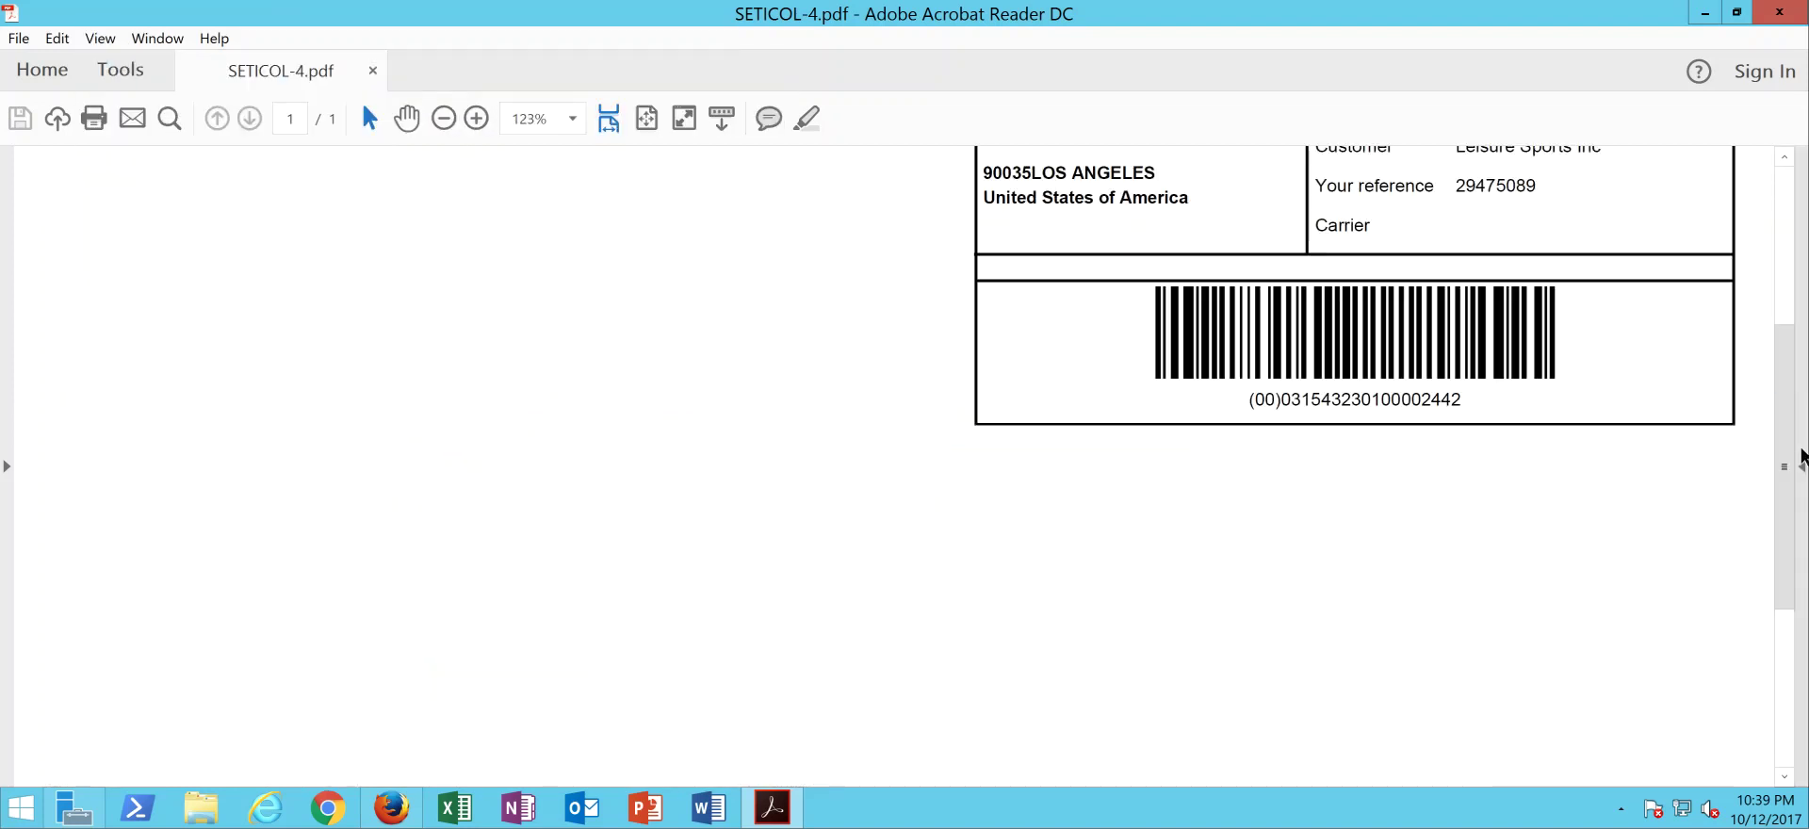
pyautogui.moveTo(1787, 448); pyautogui.dragTo(1787, 289)
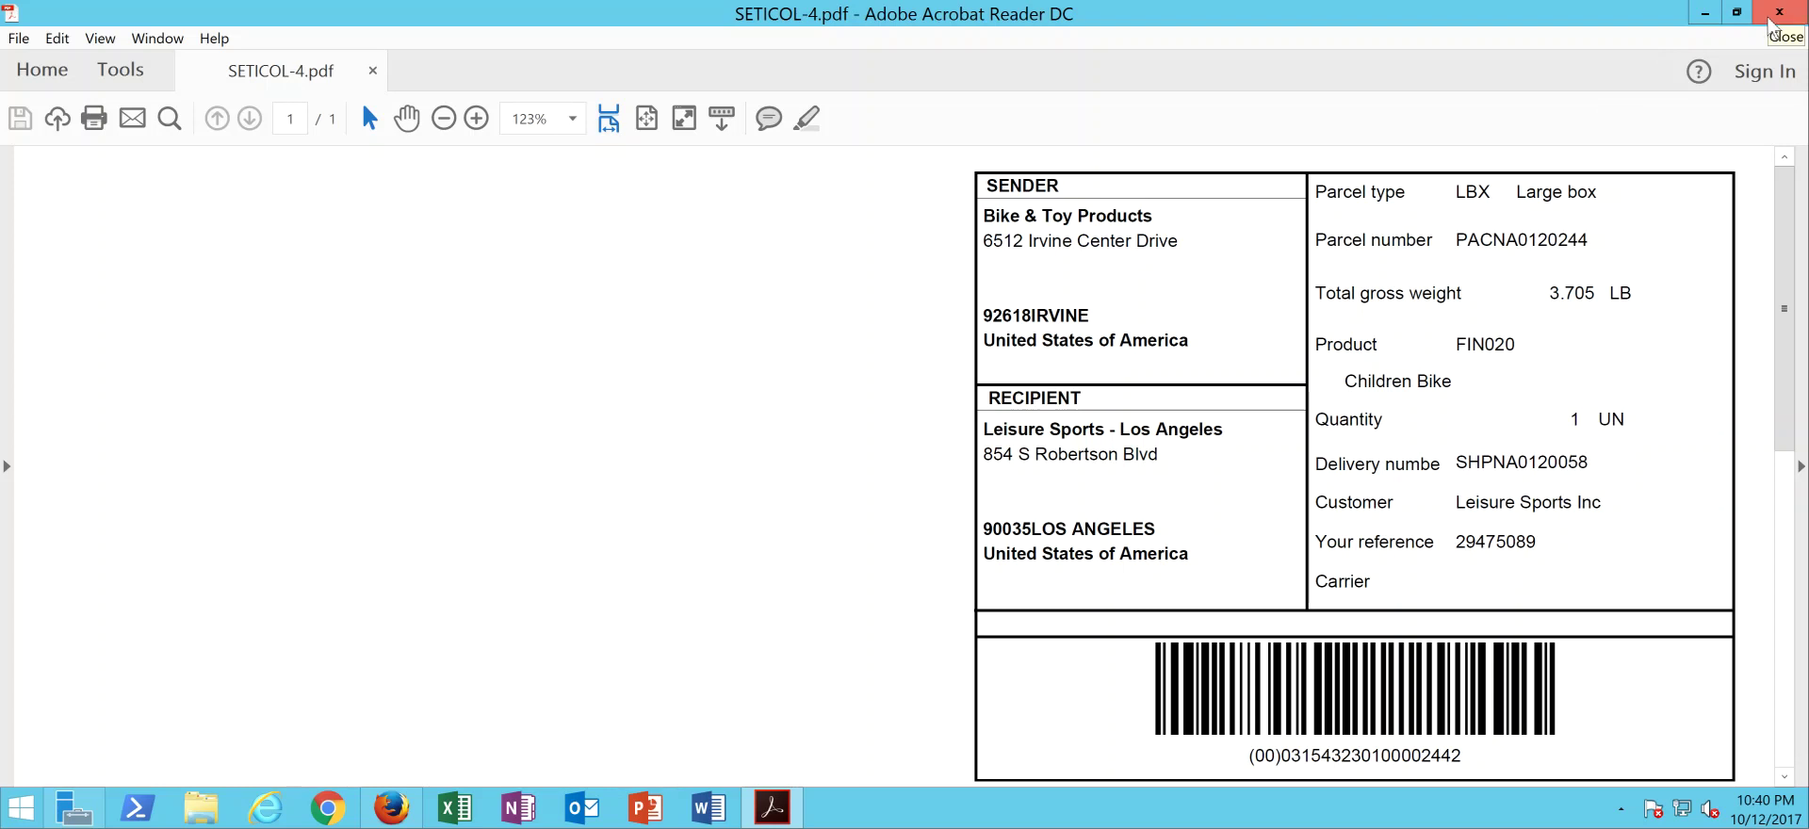
pyautogui.click(1769, 19)
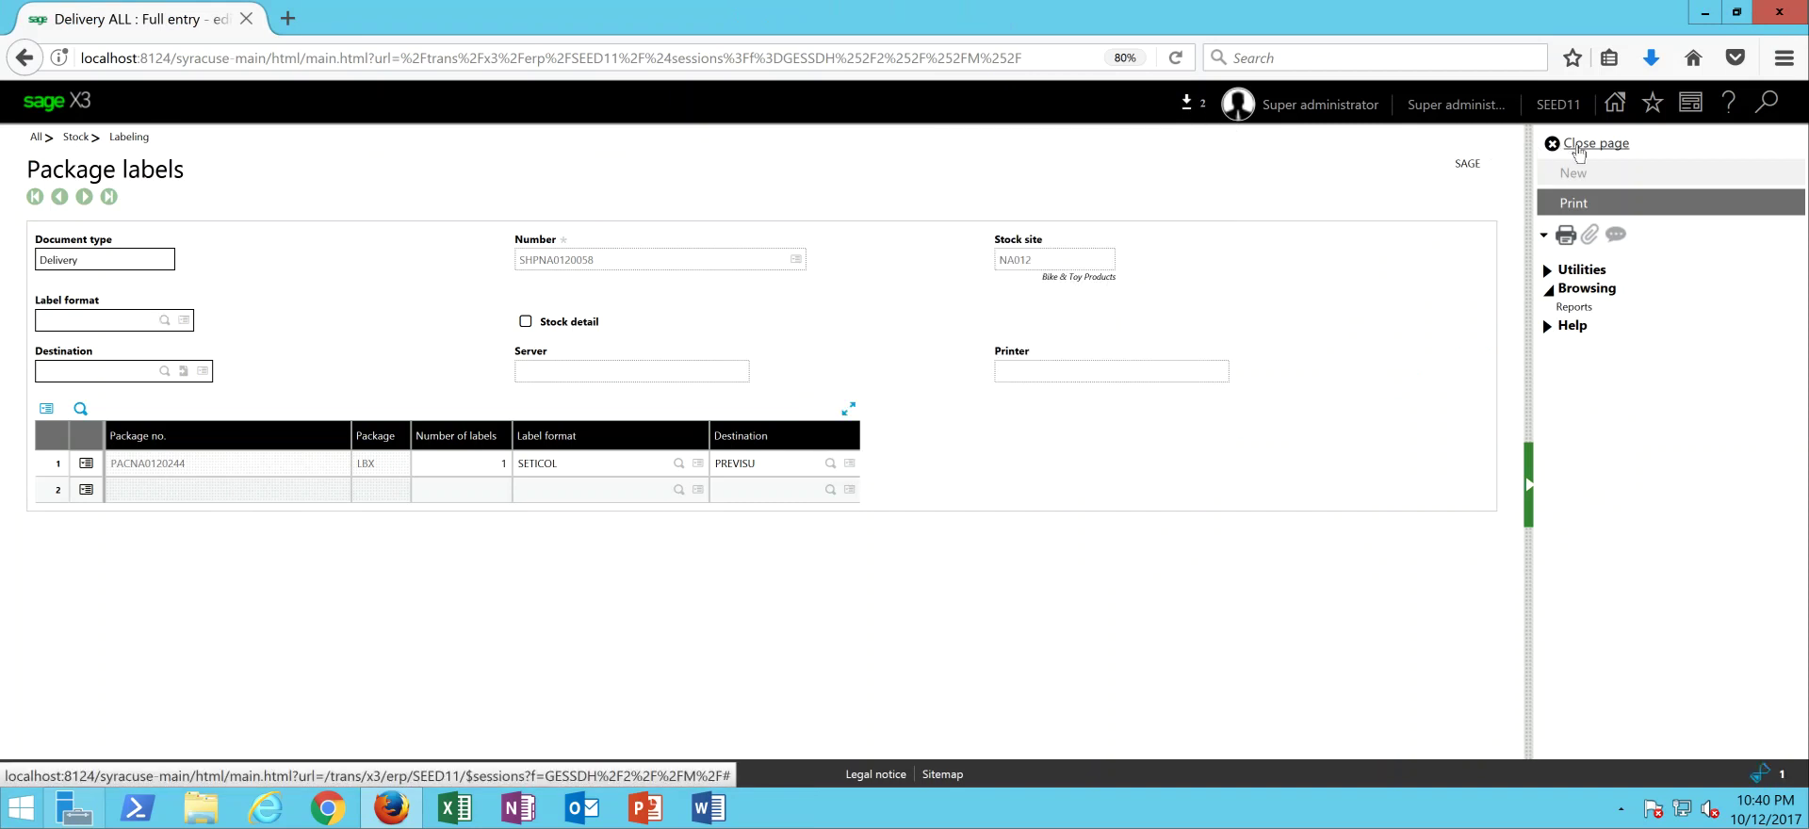
# Close the package labels, packing and delivery pages to return to the dashboard
pyautogui.click(1609, 151)
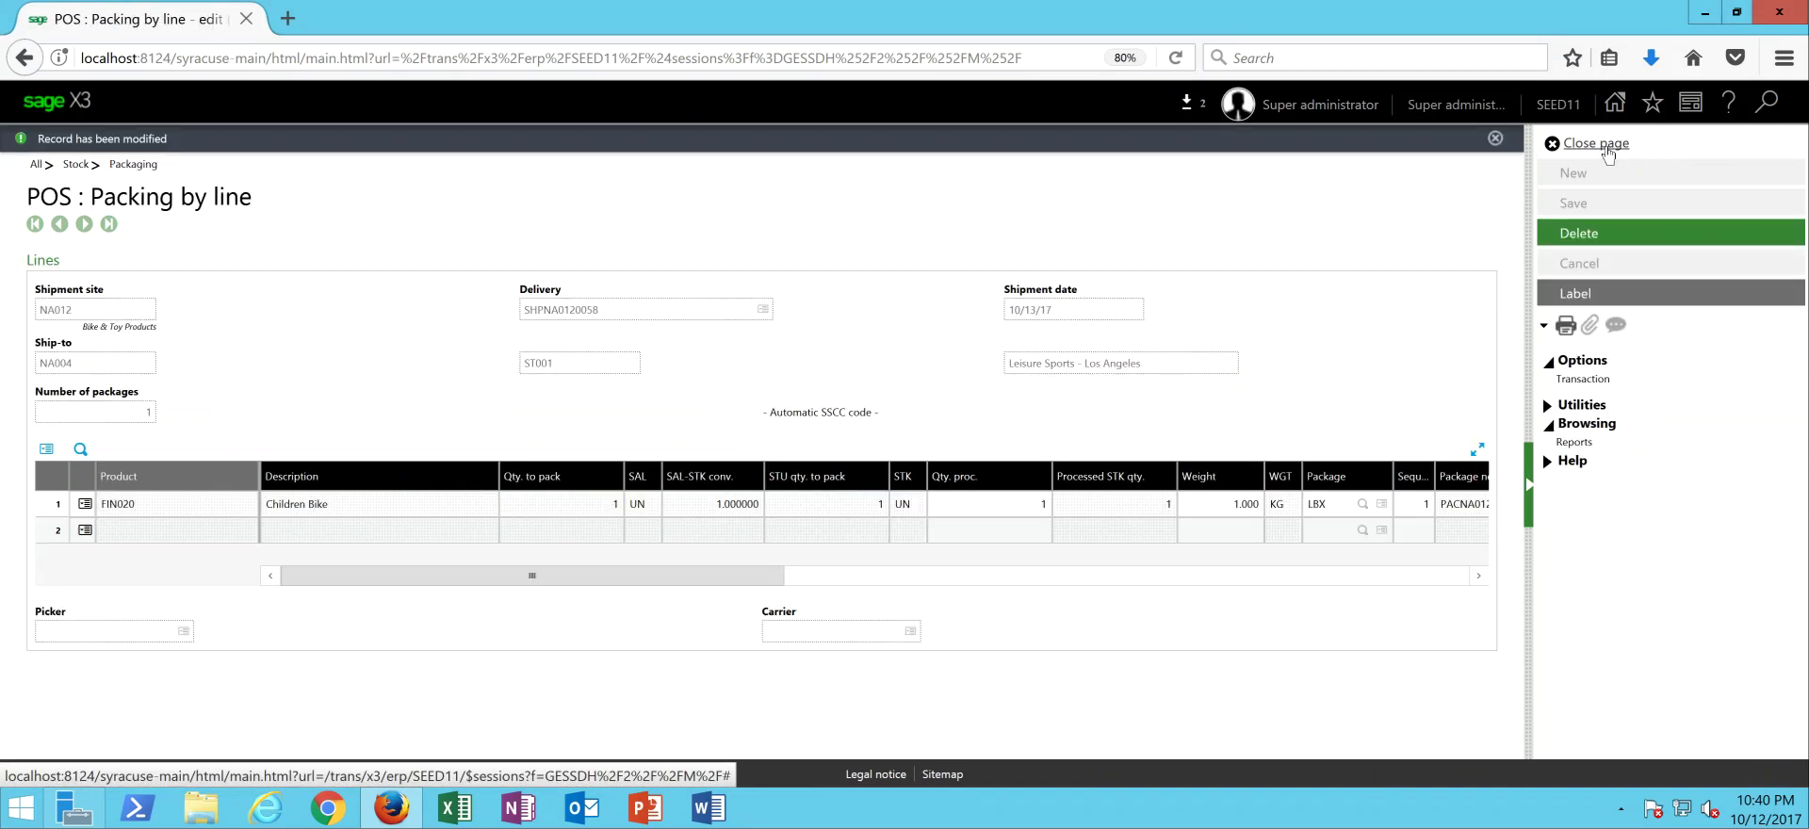
pyautogui.click(1609, 151)
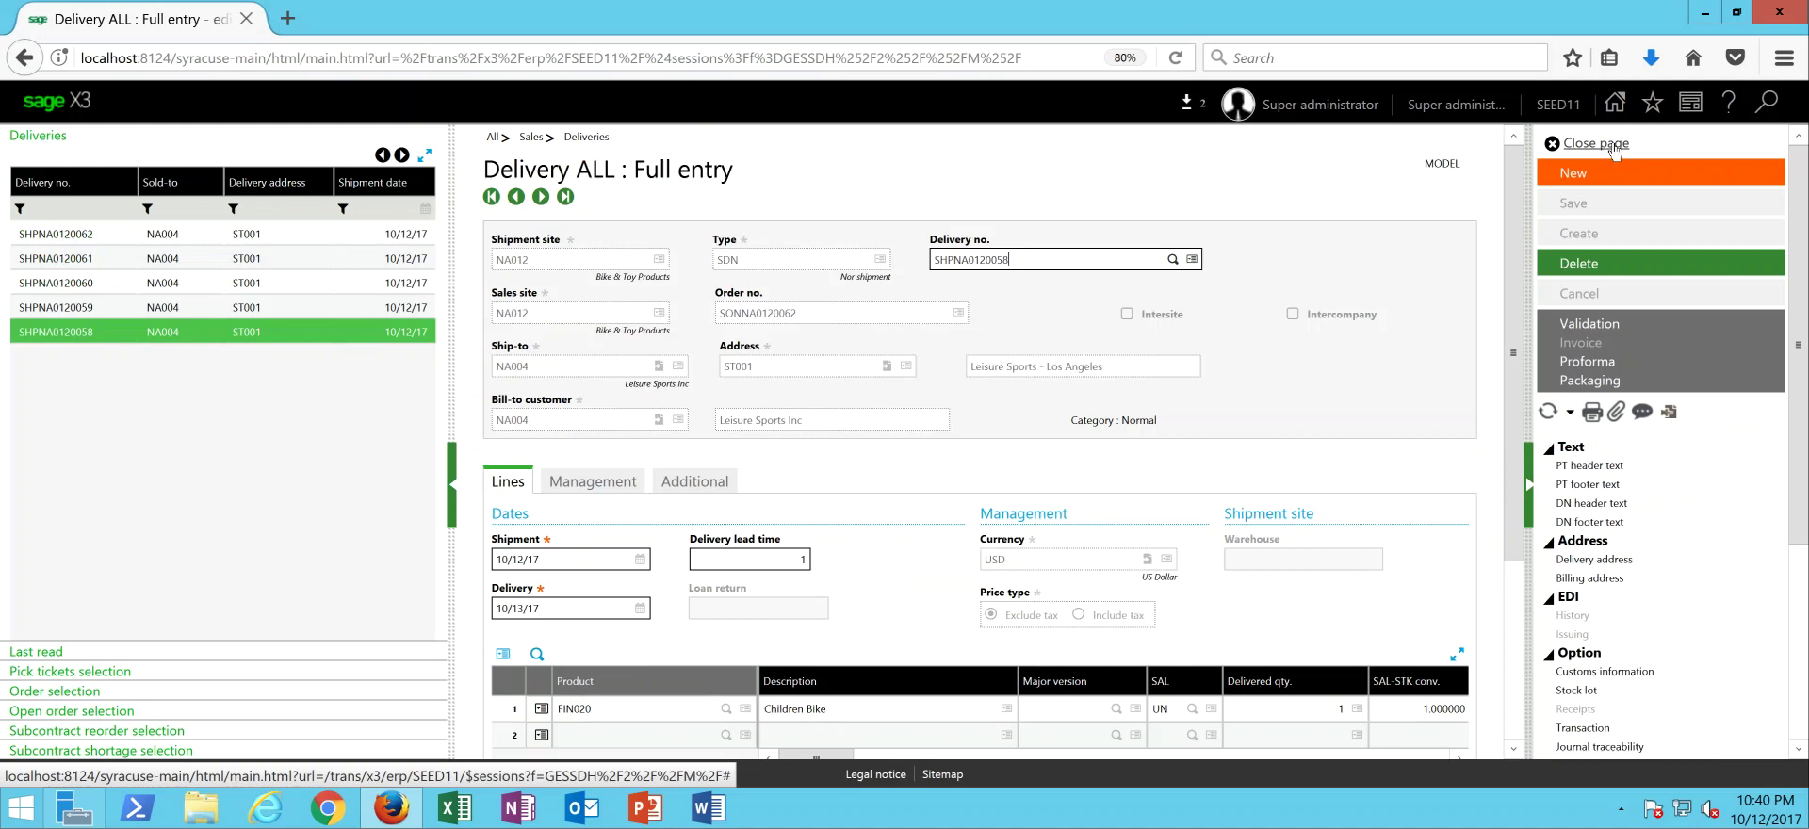
pyautogui.click(1606, 148)
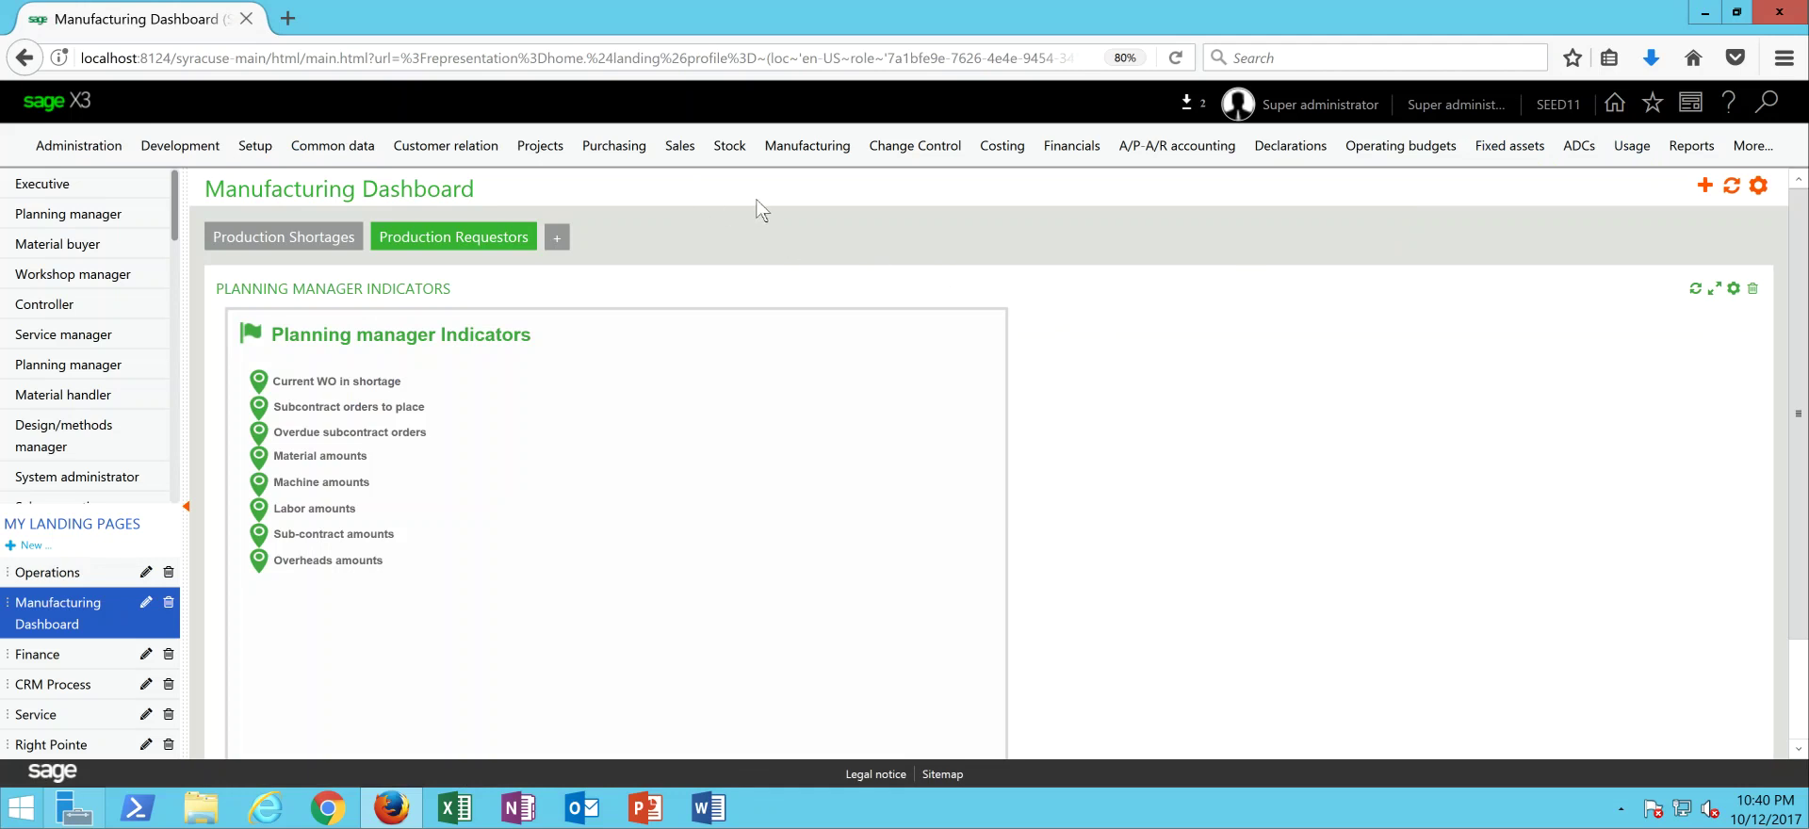
# Open Declared packing for site NA012 deliveries, restrict the ship-to range to the customer's code, and confirm the selection with the DEC transaction
pyautogui.click(738, 154)
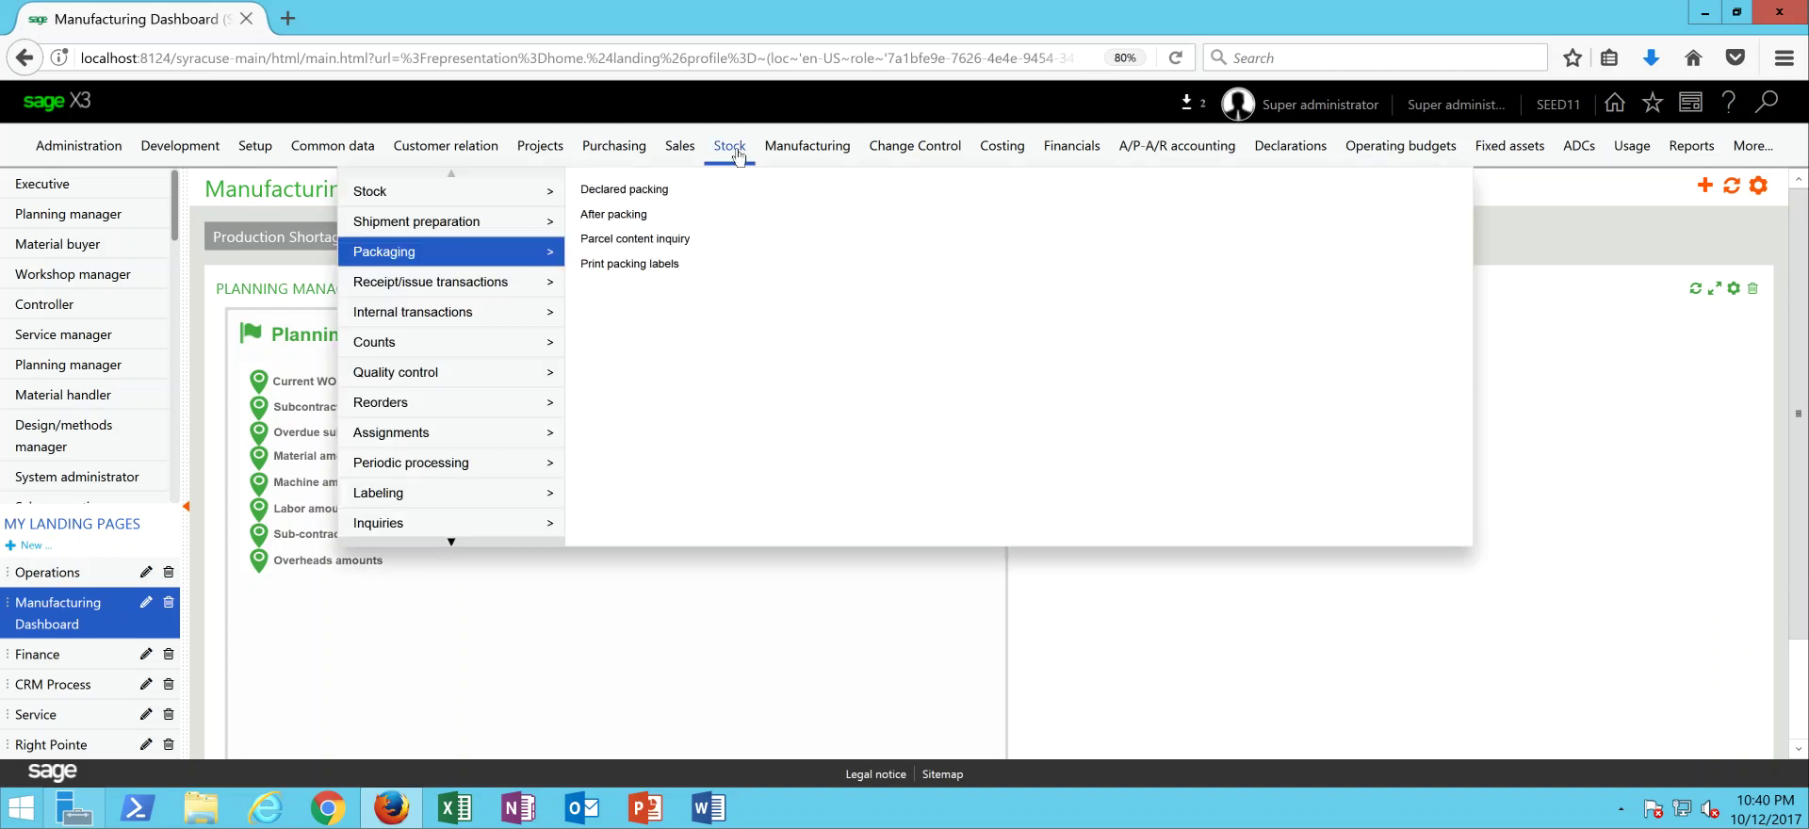
pyautogui.click(622, 196)
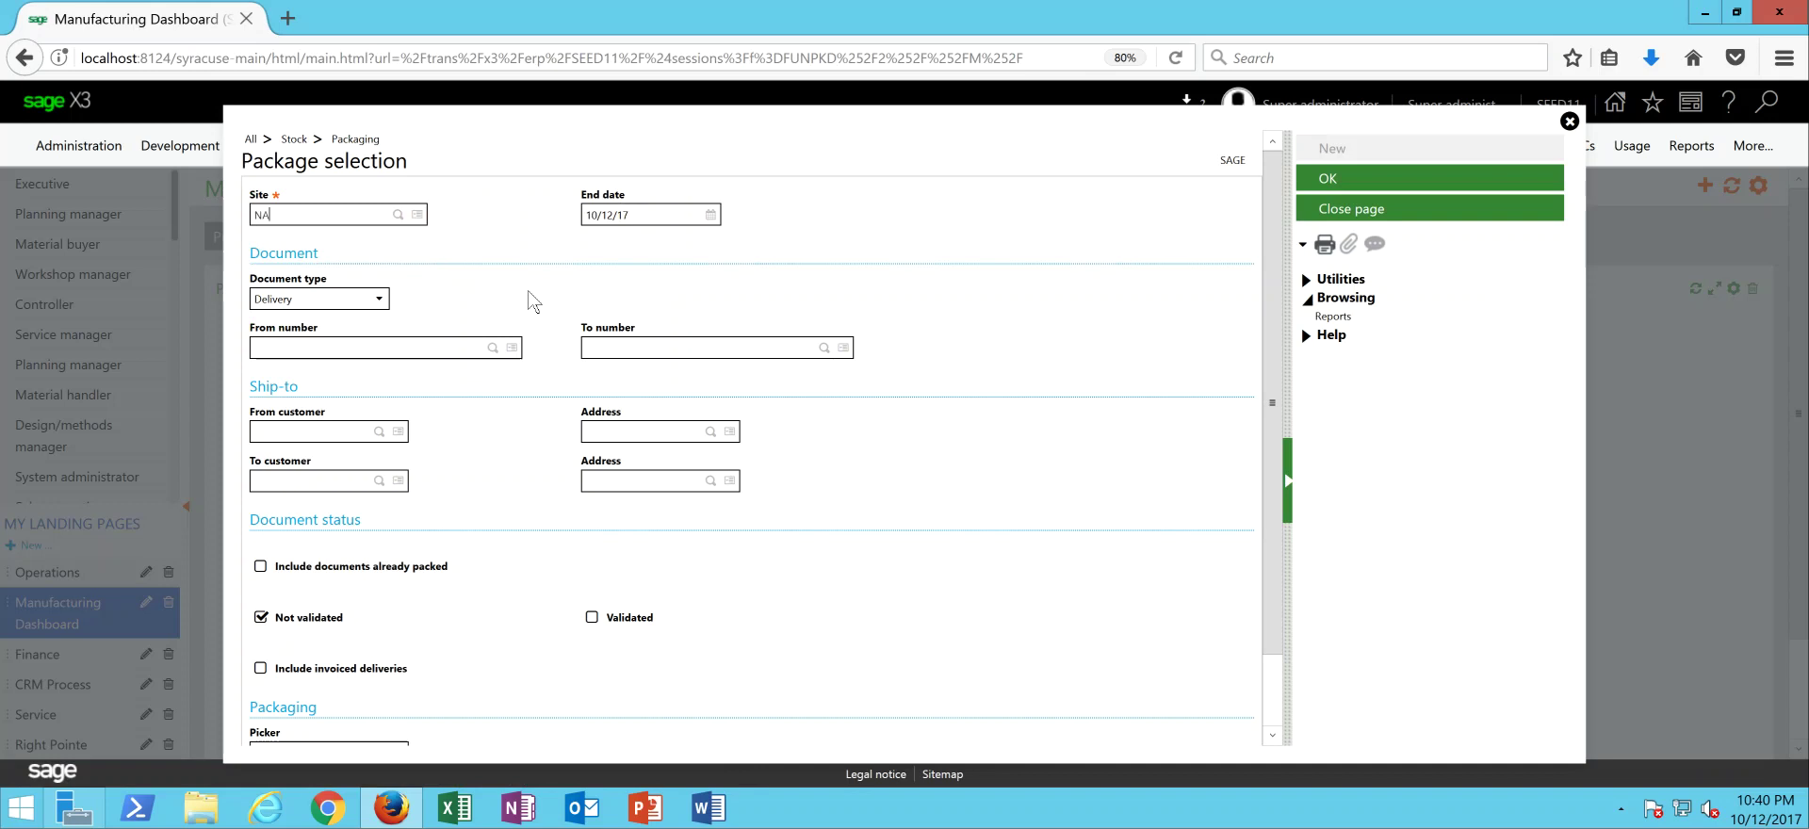
pyautogui.press('Tab')
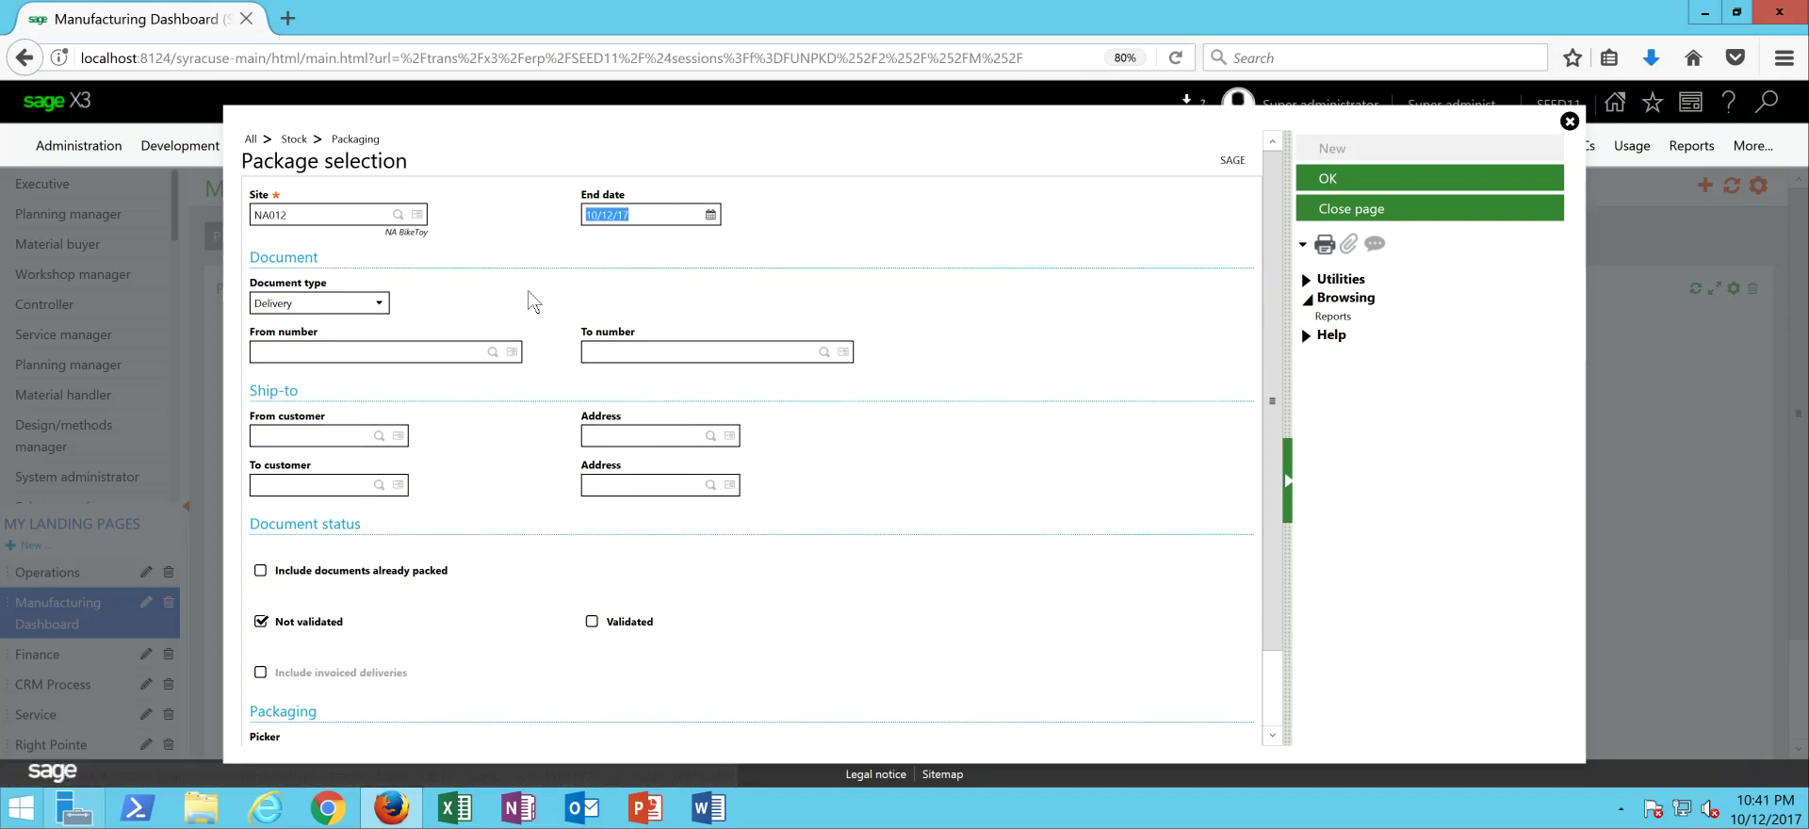
pyautogui.press('Tab')
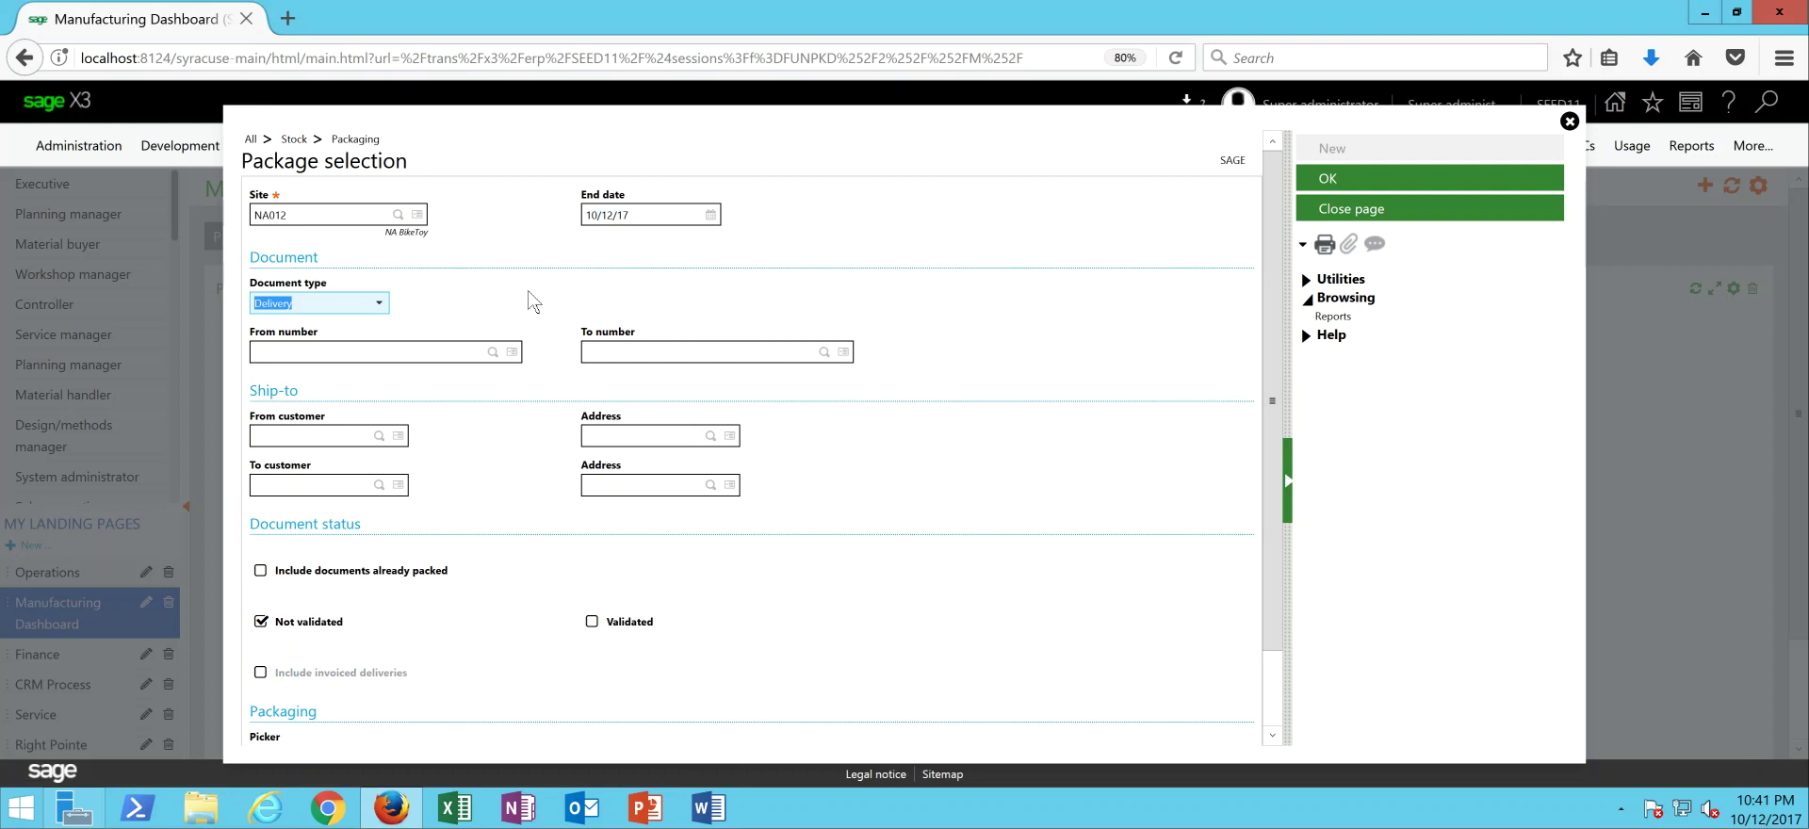
pyautogui.press('Tab')
pyautogui.press('Tab')
pyautogui.press('Tab')
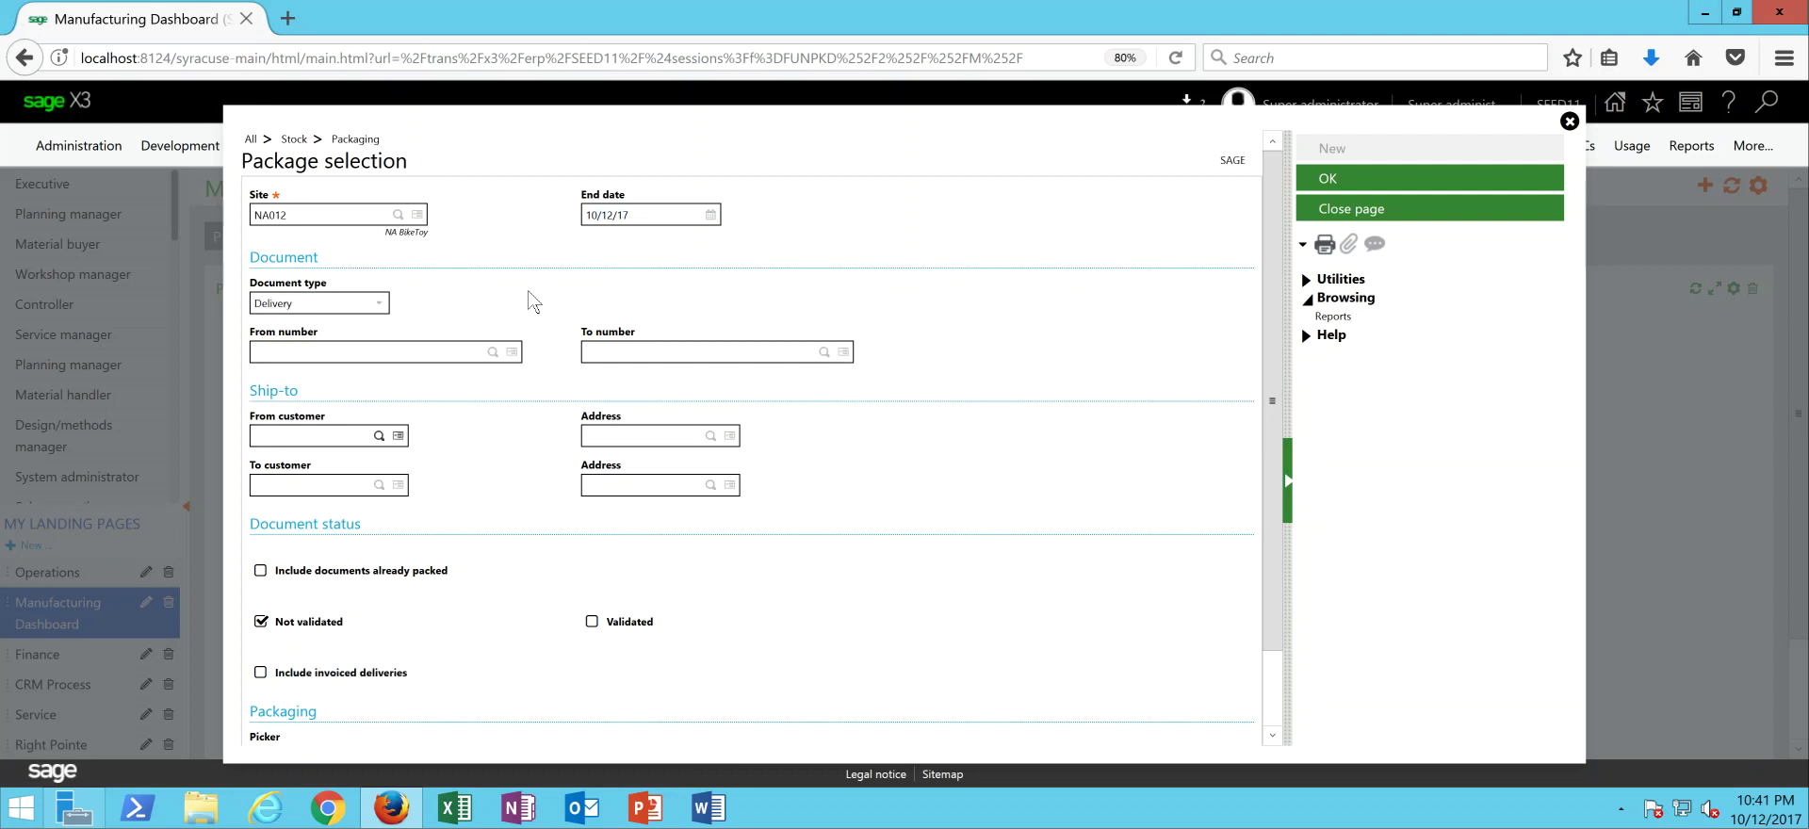
pyautogui.write('NA004')
pyautogui.press('Tab')
pyautogui.scroll(-2, 1244, 443)
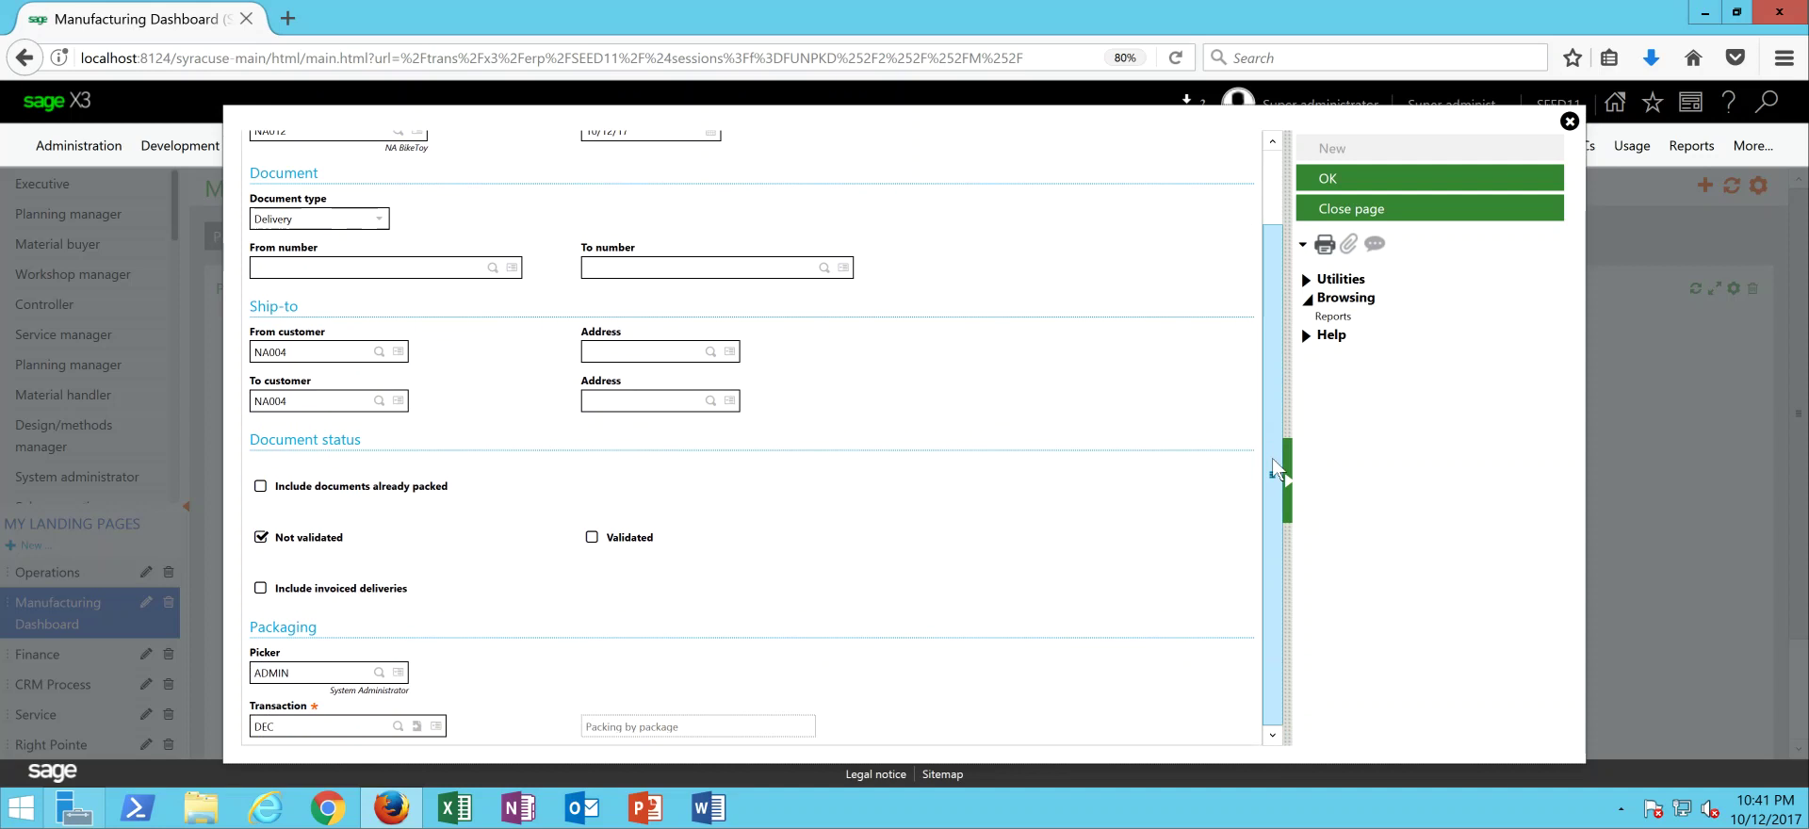
pyautogui.click(1360, 184)
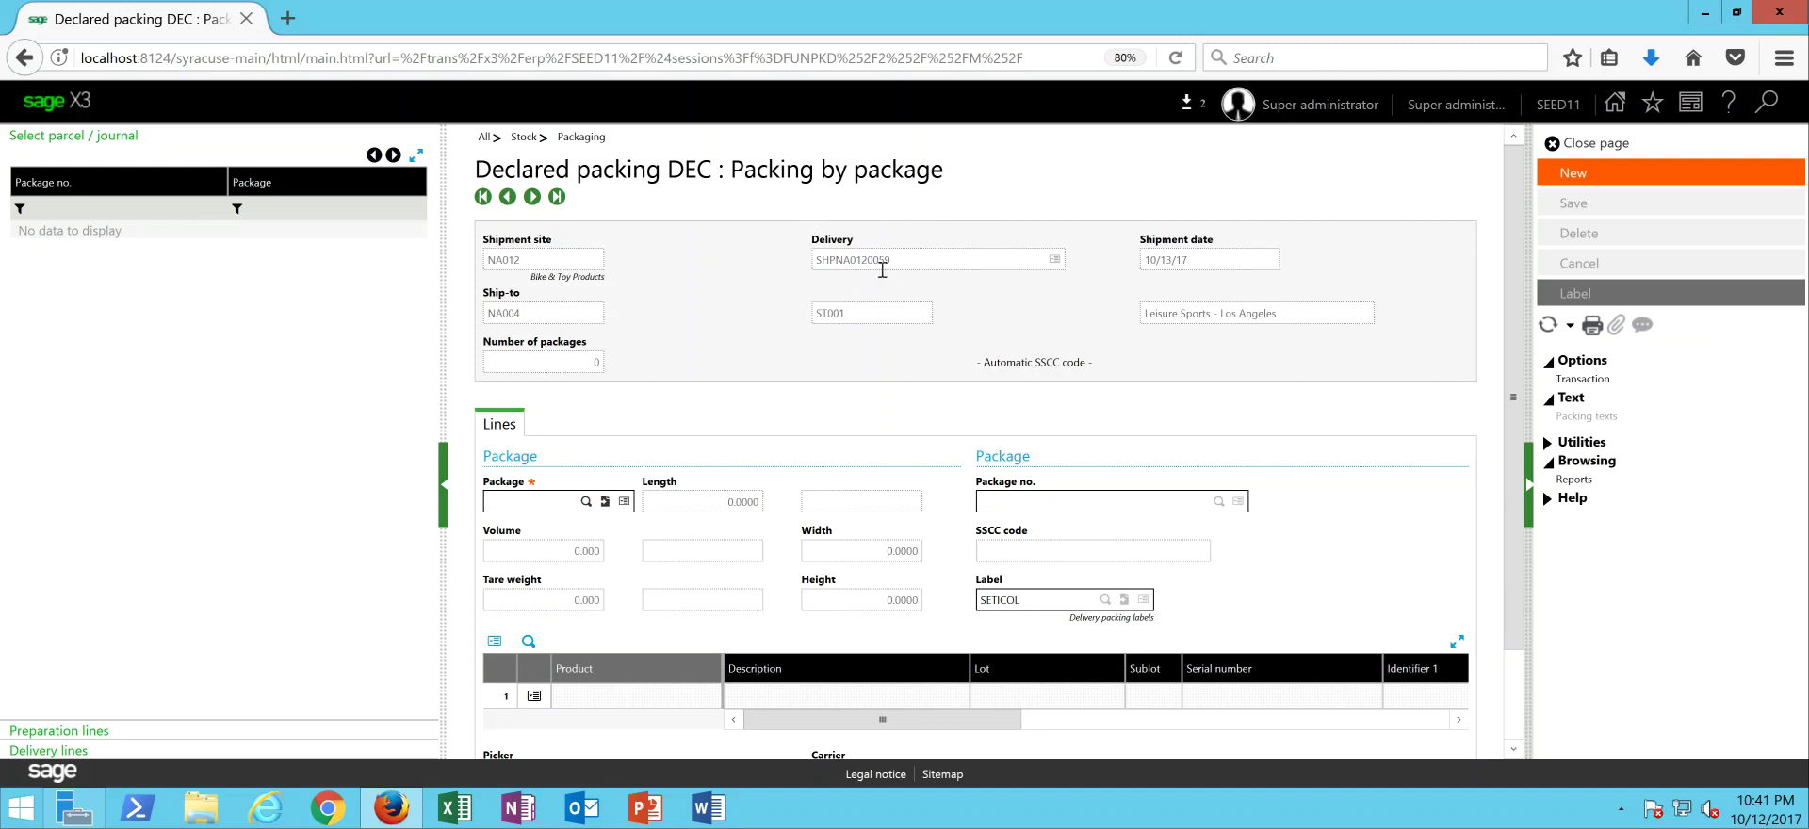
# Pack the delivery's FIN020 Children Bike line in an LBX package and save the packing
pyautogui.click(570, 501)
pyautogui.write('LBX')
pyautogui.press('Tab')
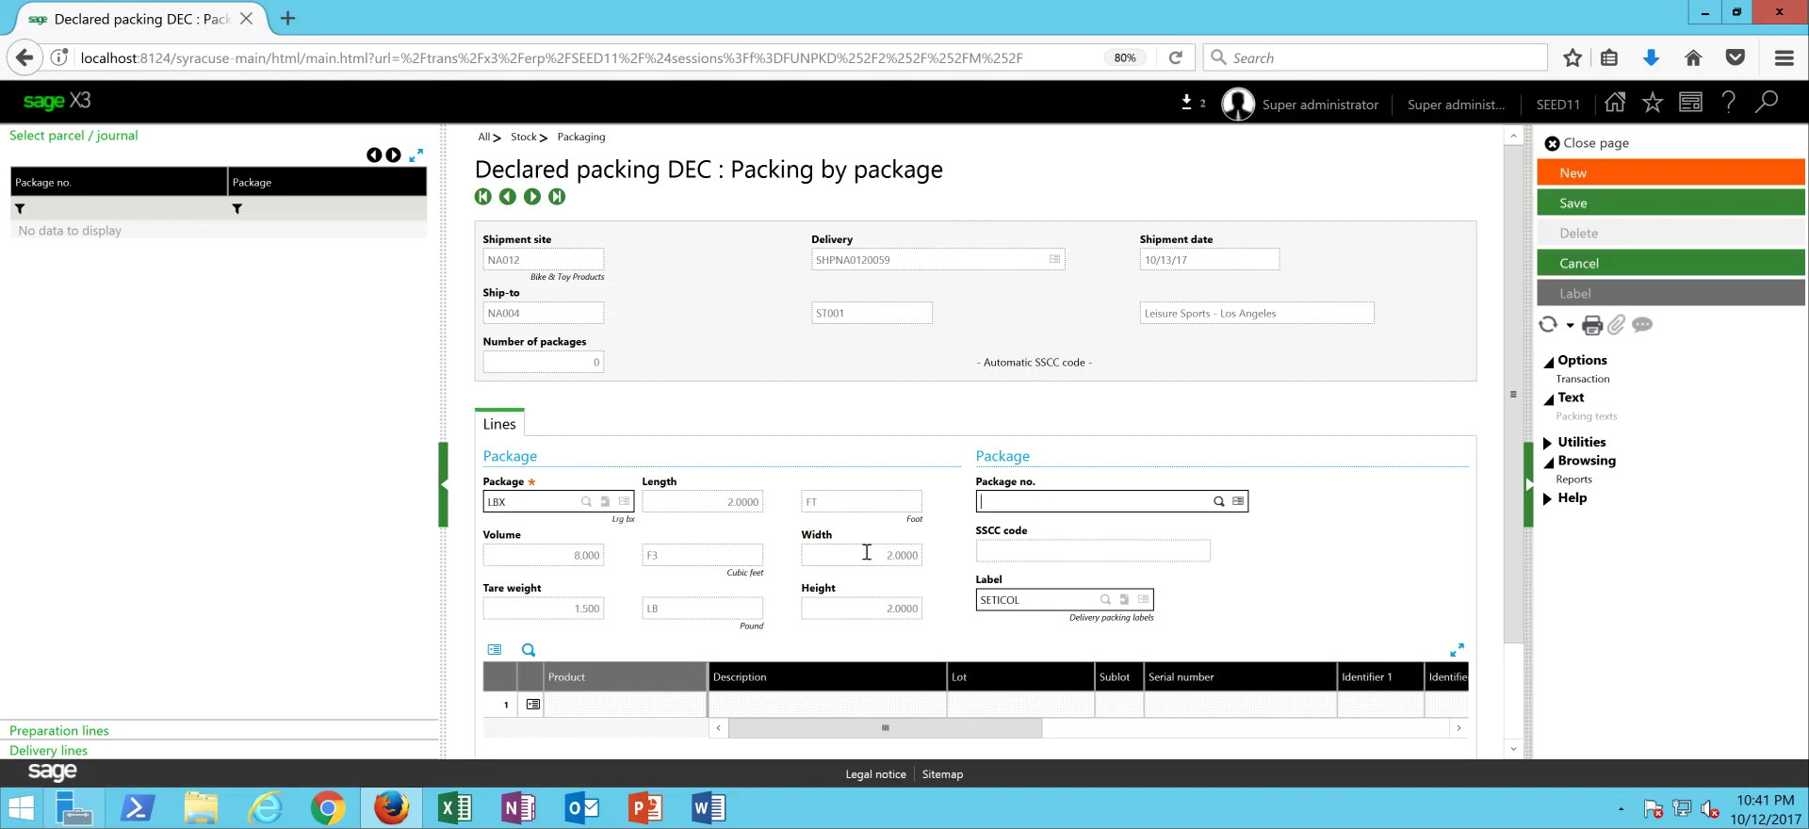
pyautogui.click(75, 751)
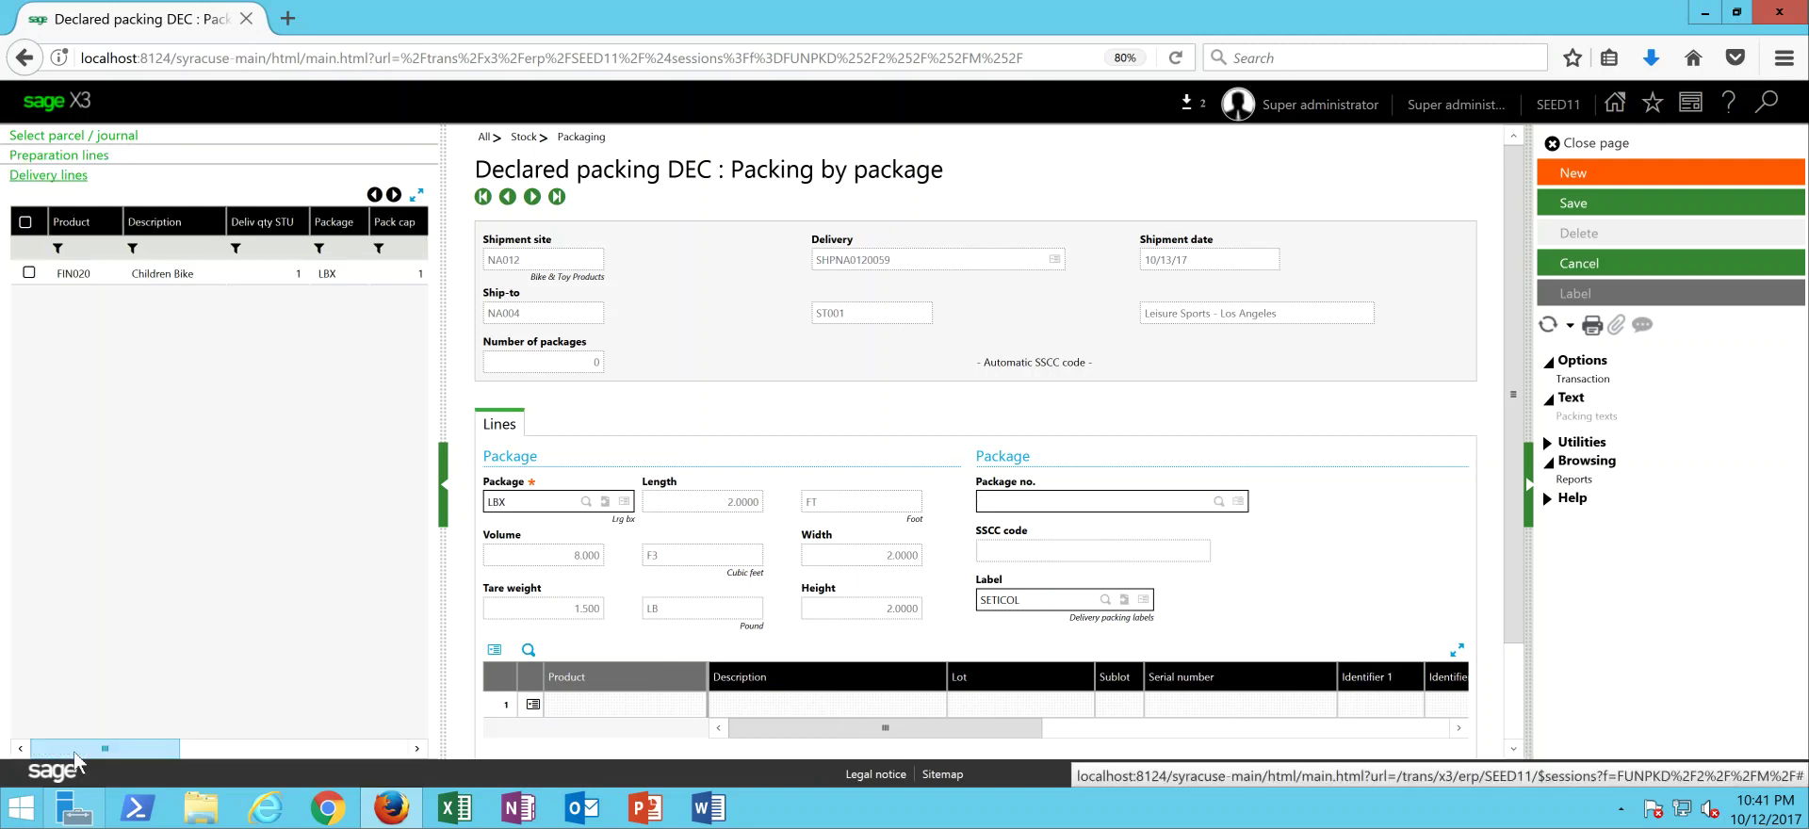
pyautogui.click(29, 274)
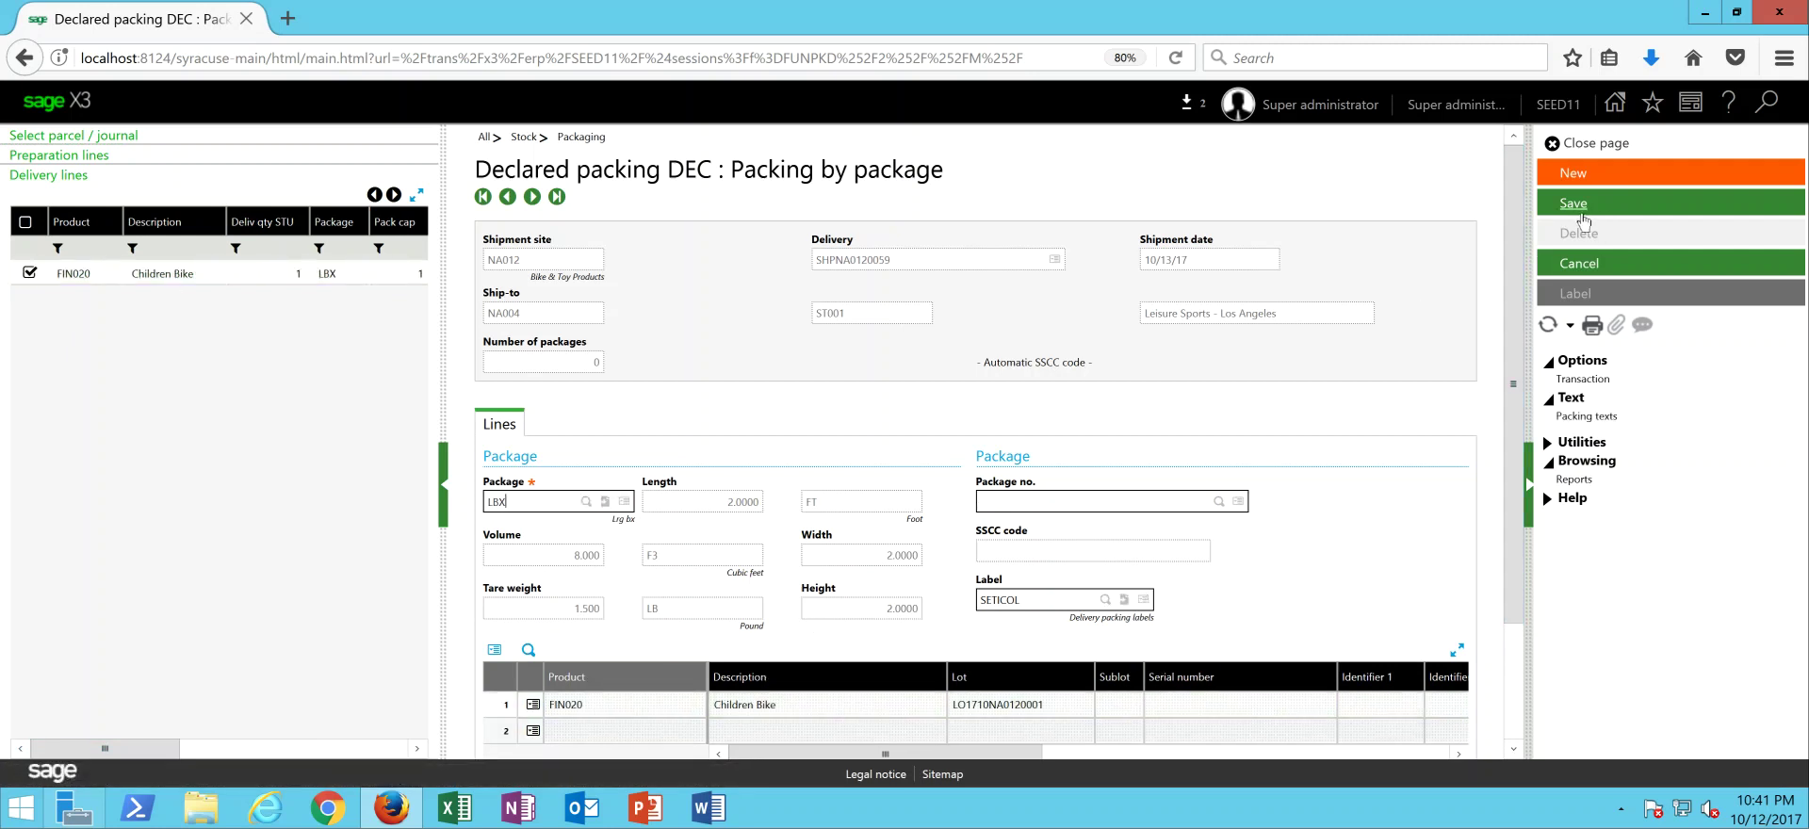
pyautogui.click(1584, 207)
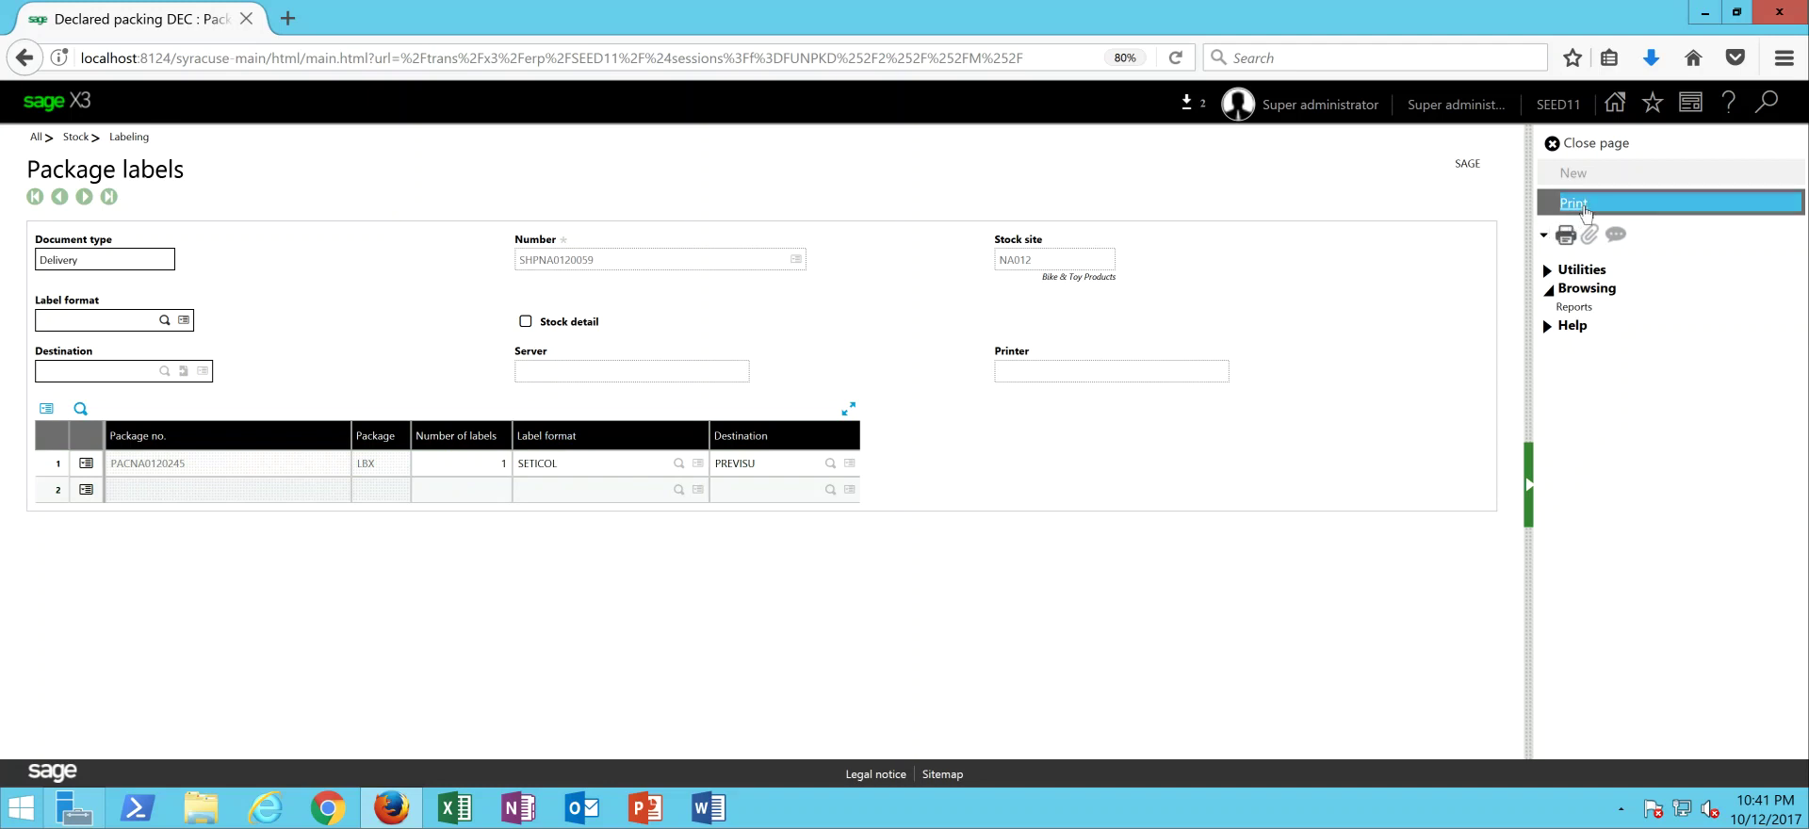
# Print the package label, view SETICOL.pdf in Adobe Acrobat Reader DC, and return to the declared packing record
pyautogui.click(1584, 206)
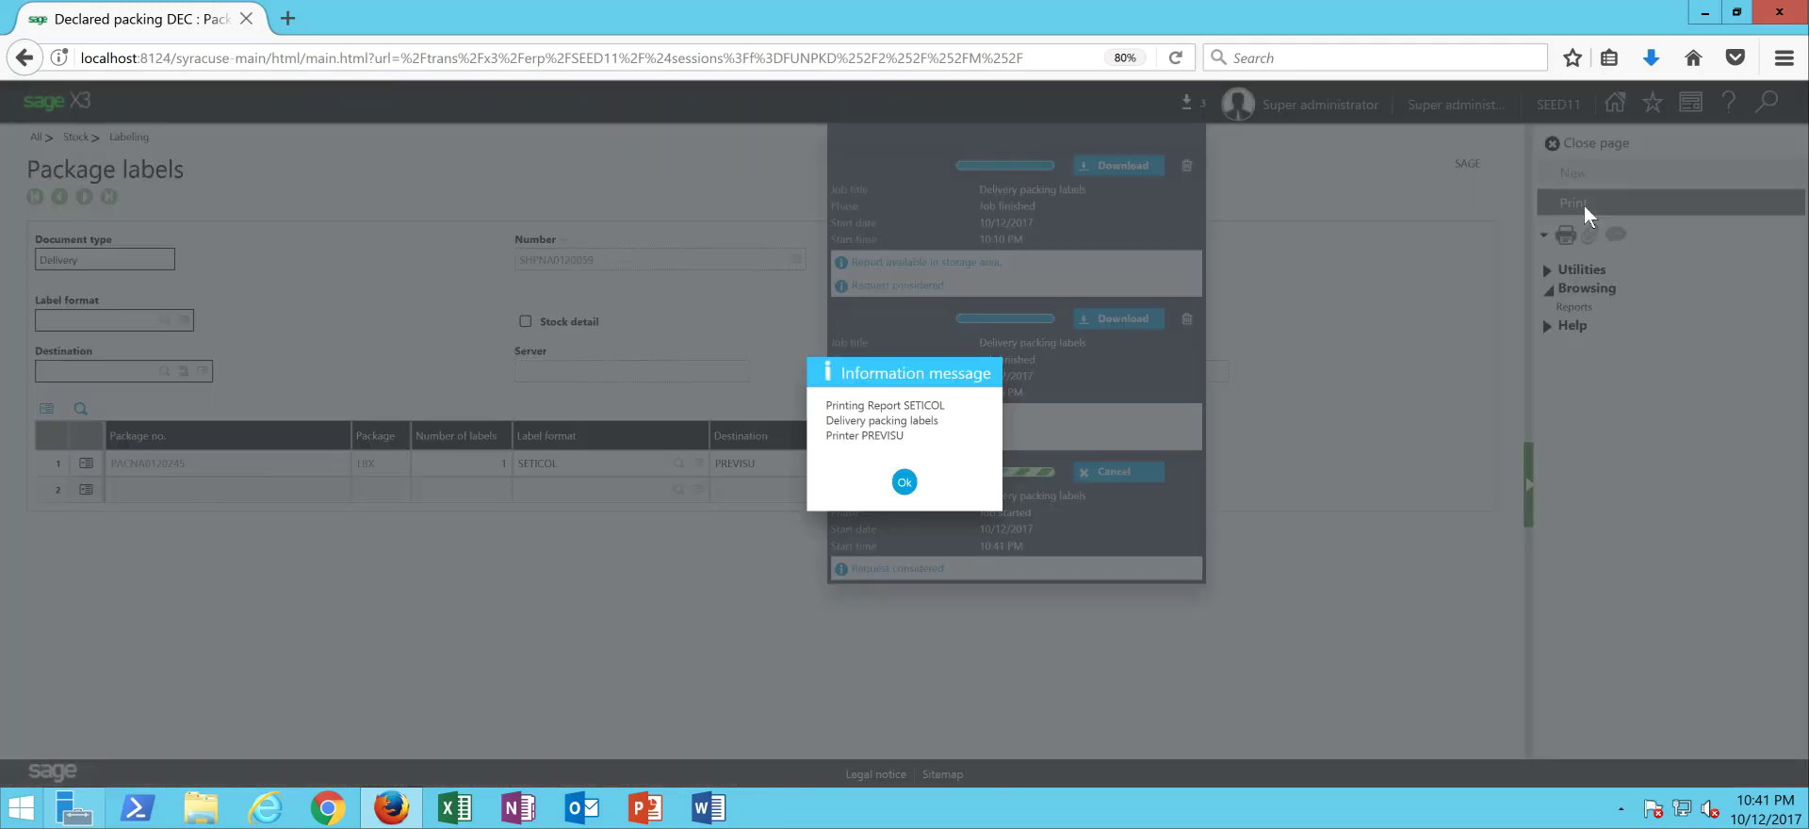
pyautogui.click(905, 483)
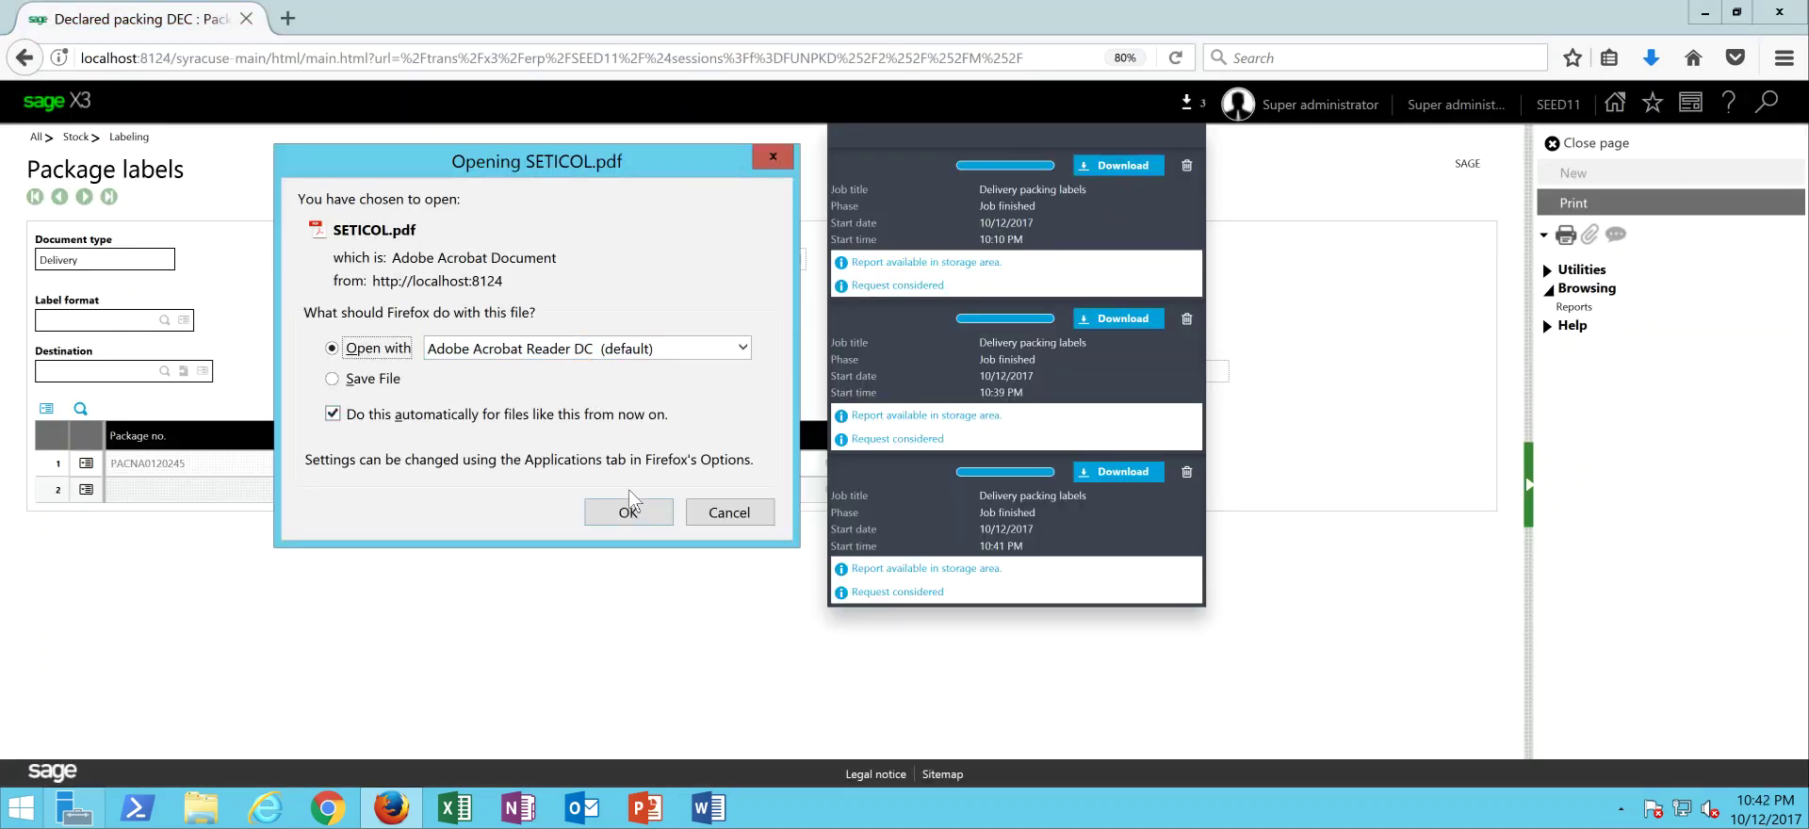
pyautogui.click(632, 509)
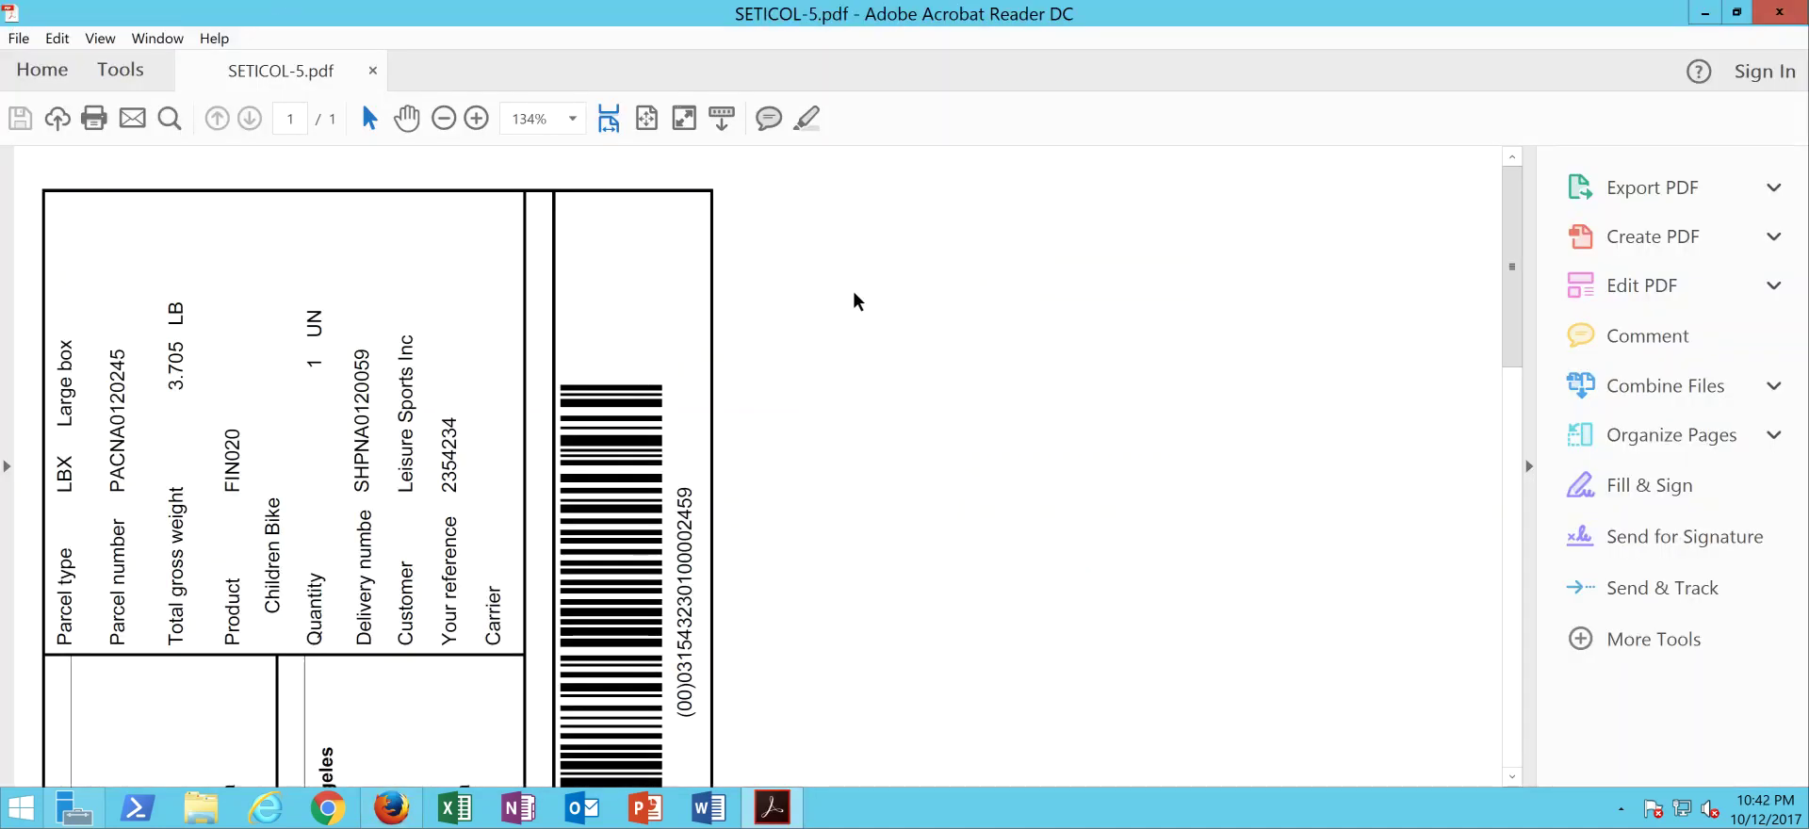
pyautogui.click(1530, 432)
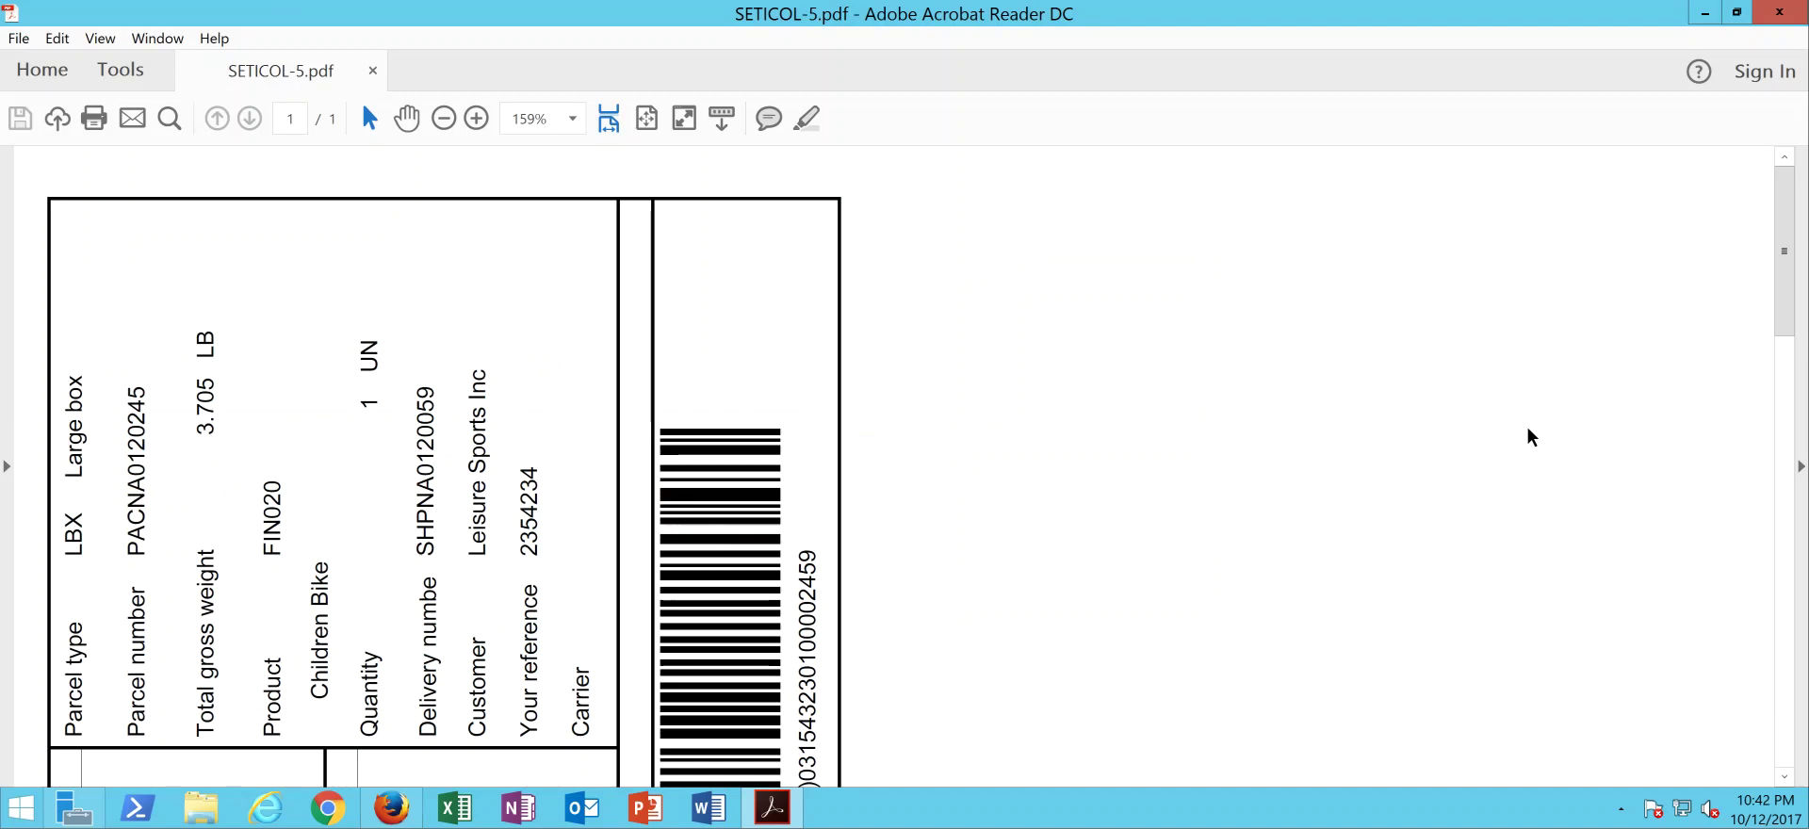
pyautogui.click(1781, 17)
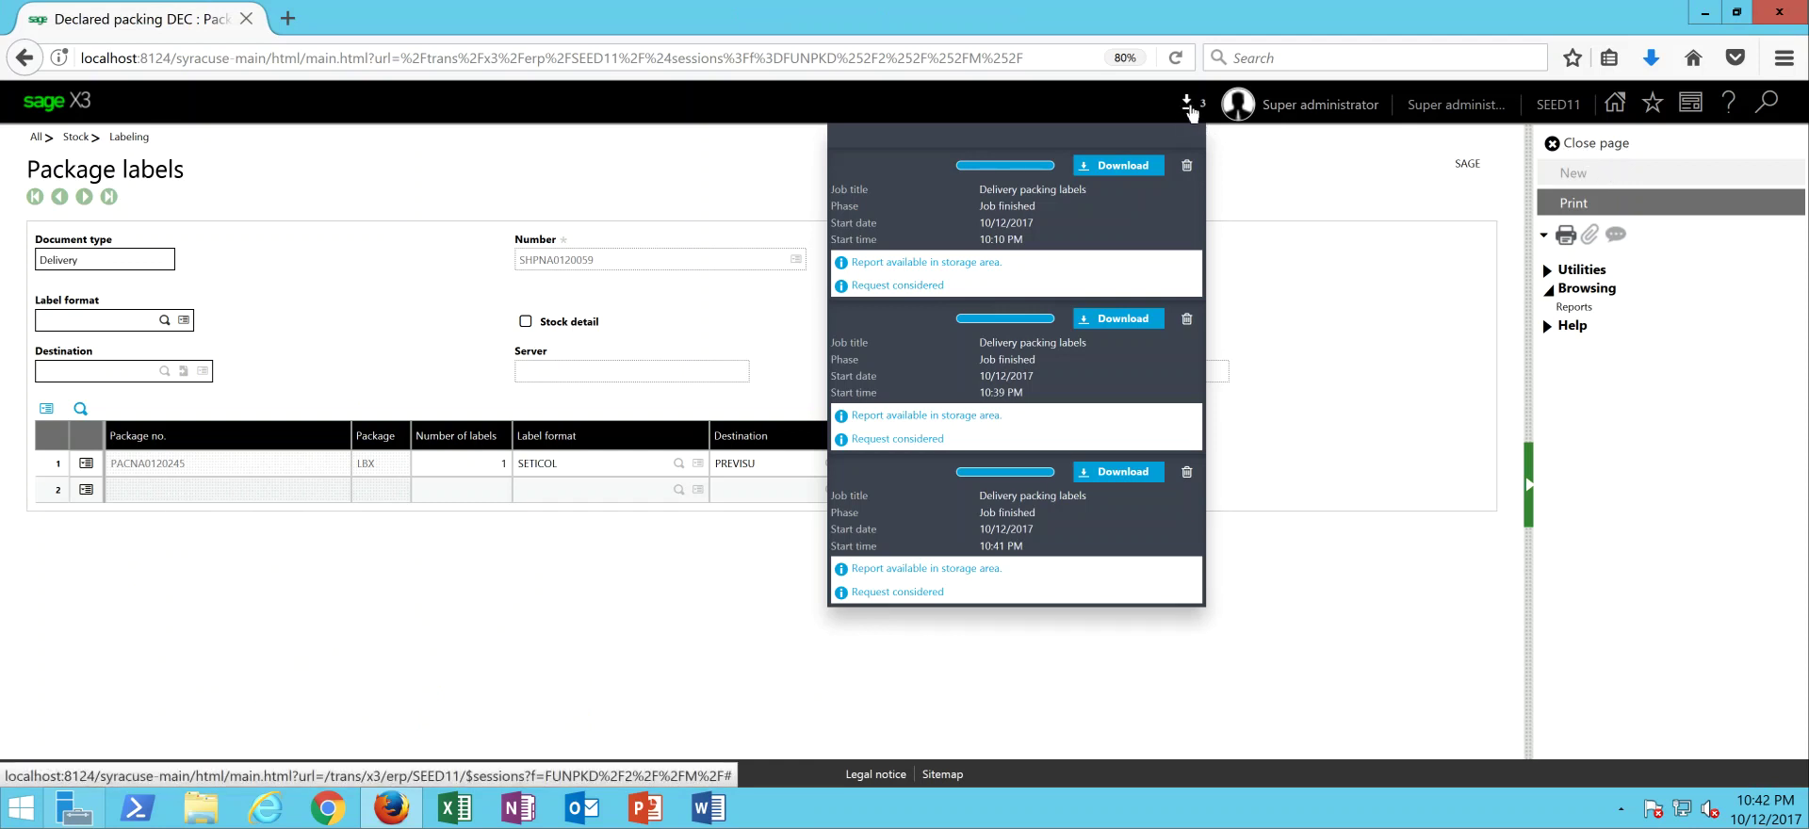
pyautogui.click(1605, 147)
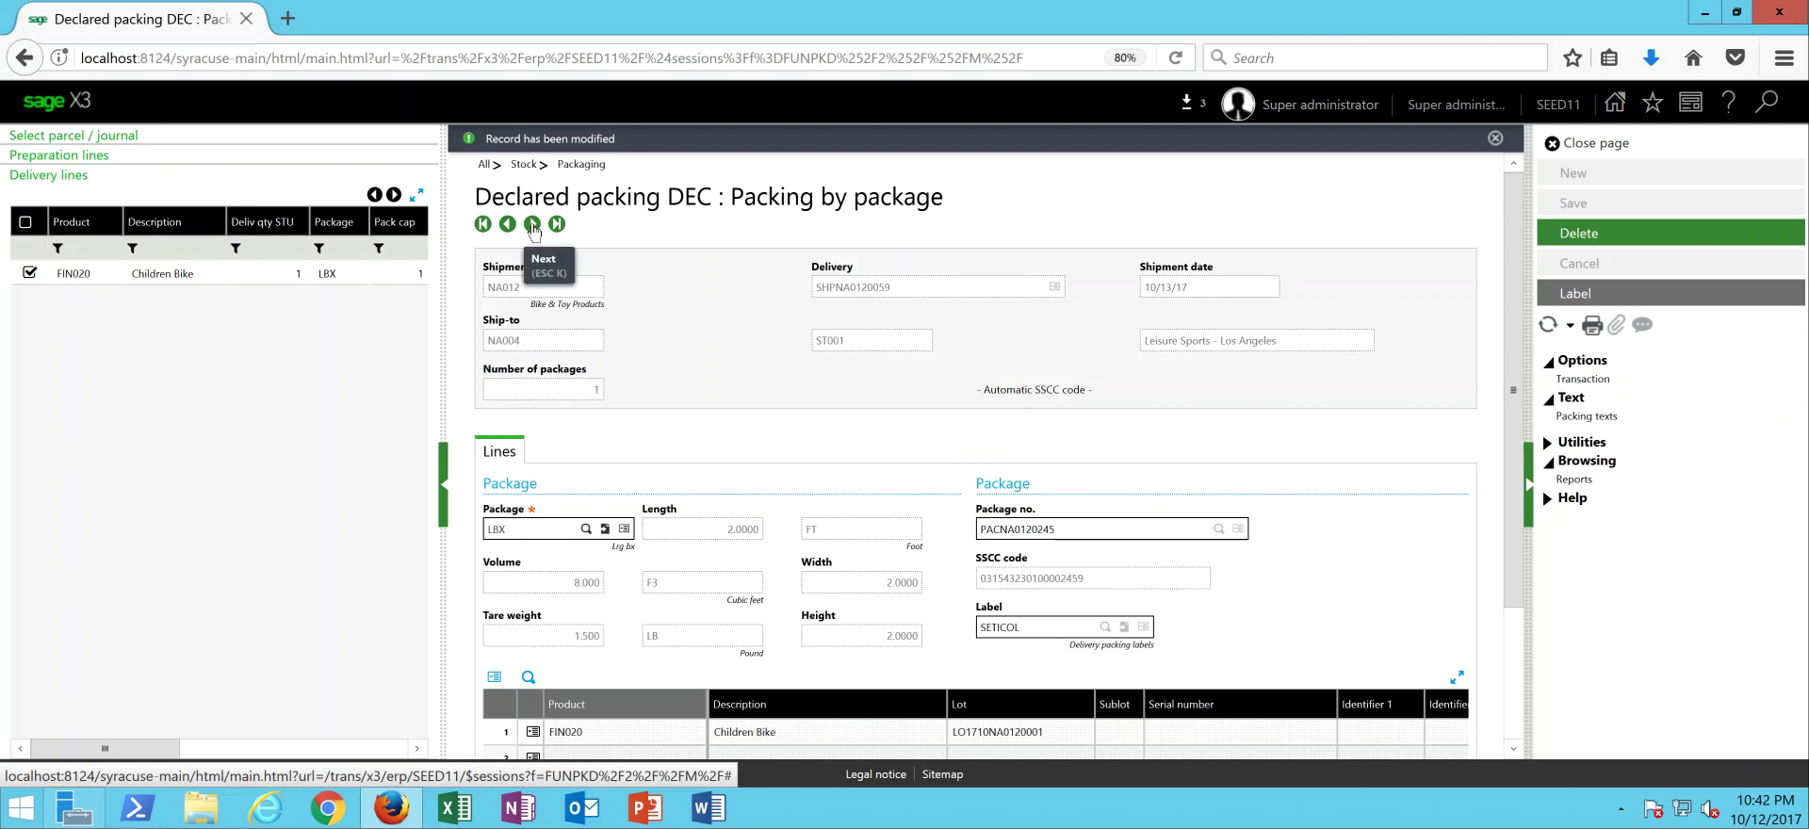
# Pack the next delivery's FIN020 Children Bike line in an LBX package, save it, and close the package labels and packing pages
pyautogui.click(533, 226)
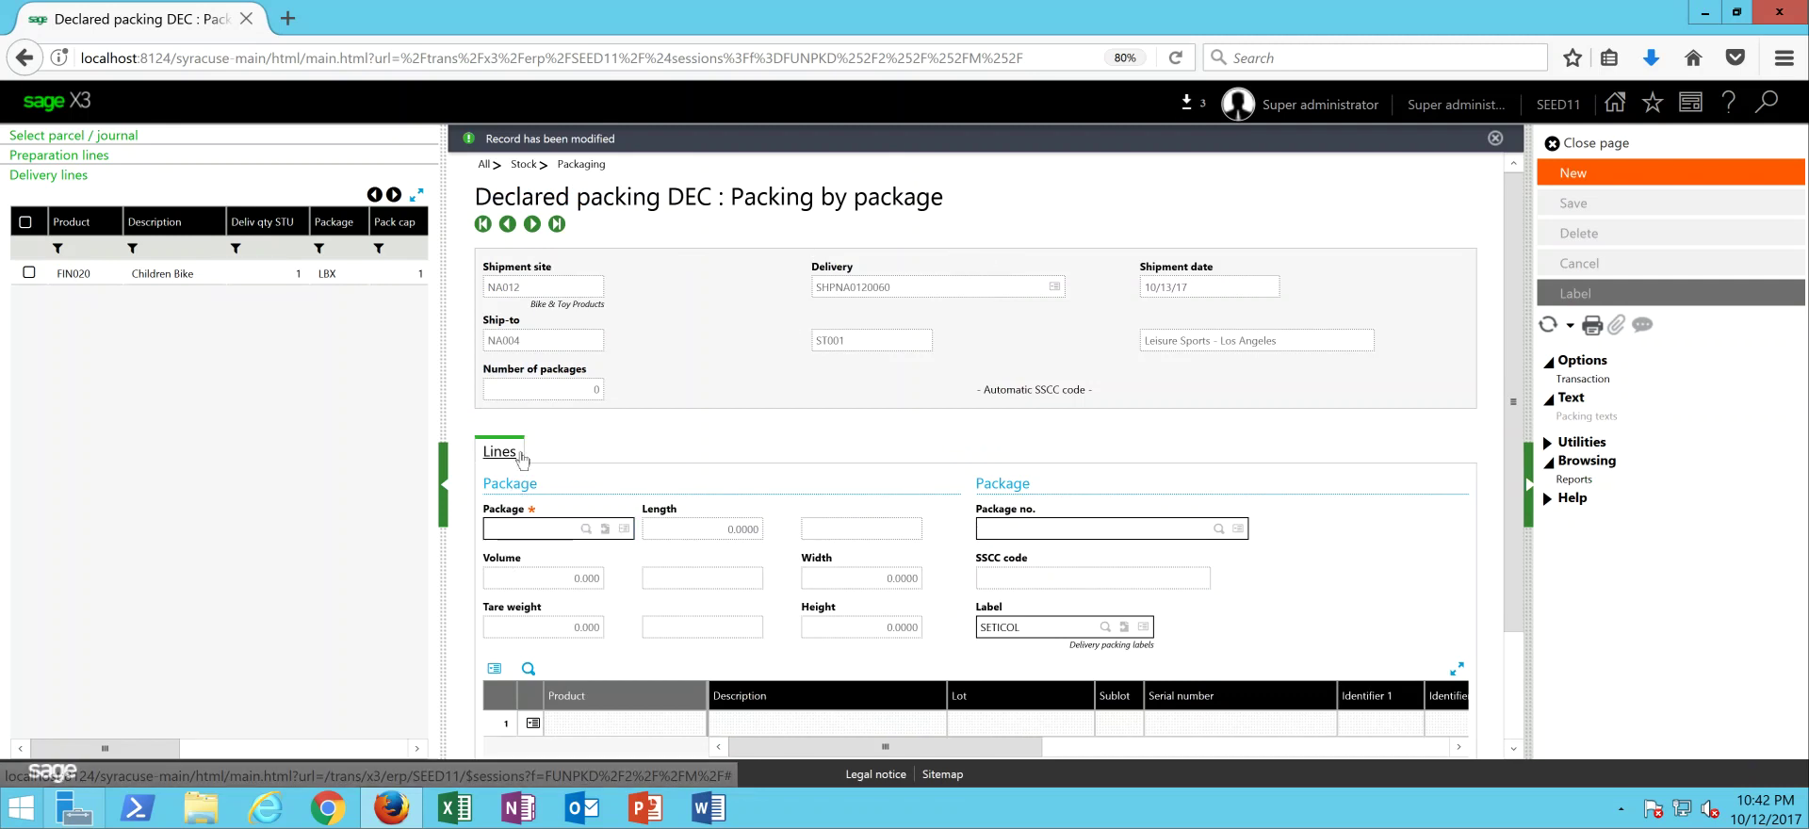
pyautogui.write('LBX')
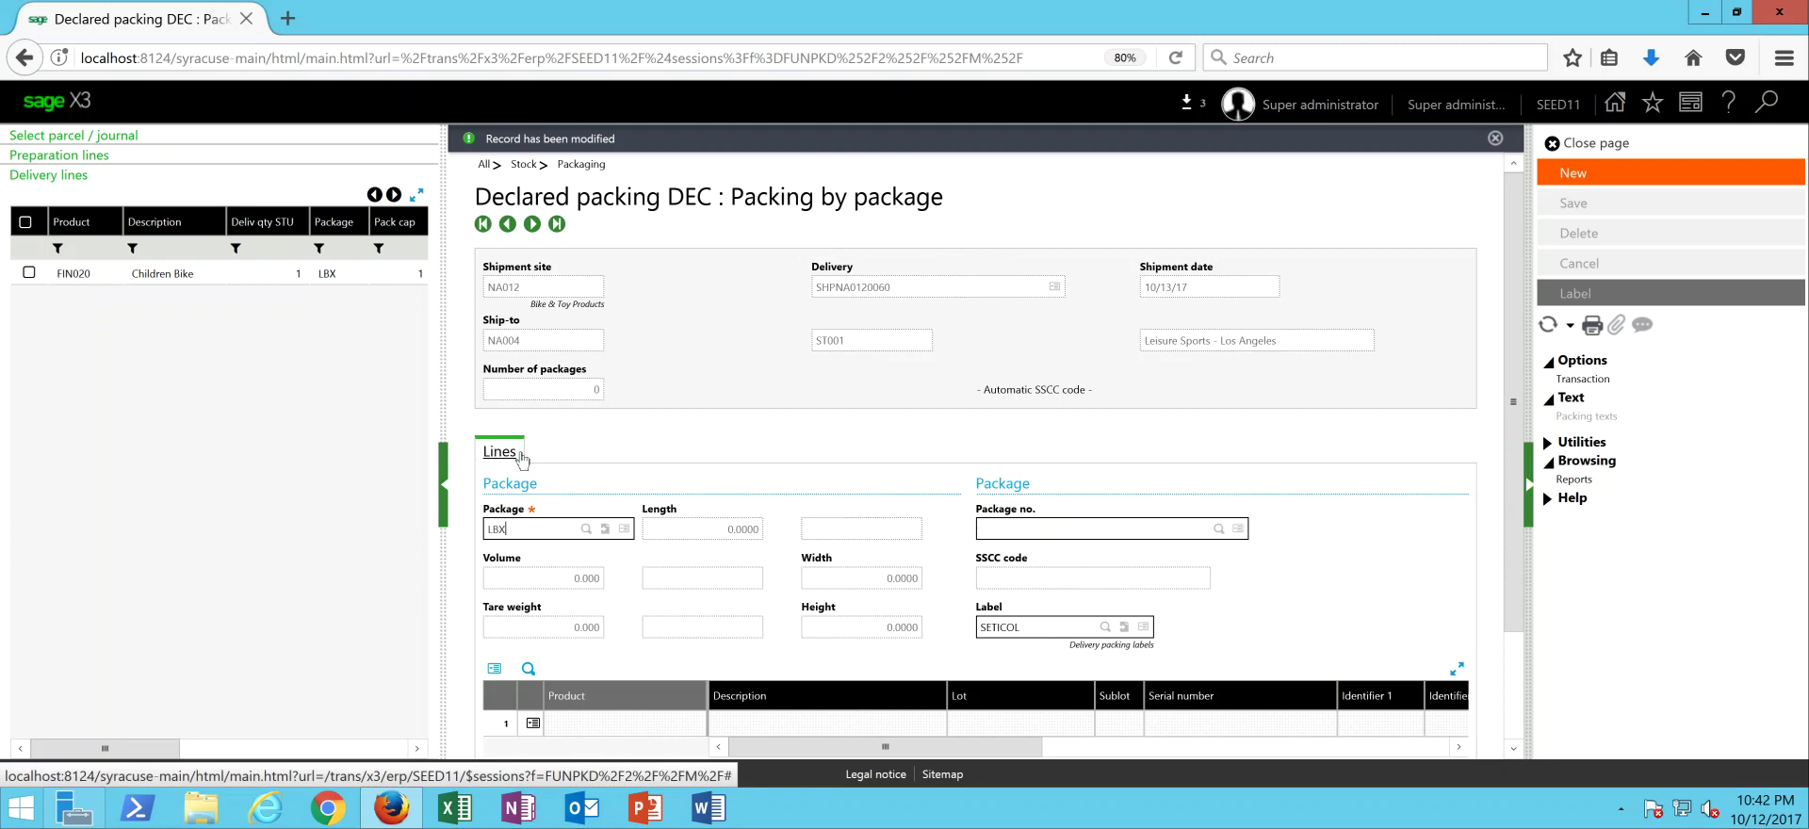
pyautogui.click(519, 459)
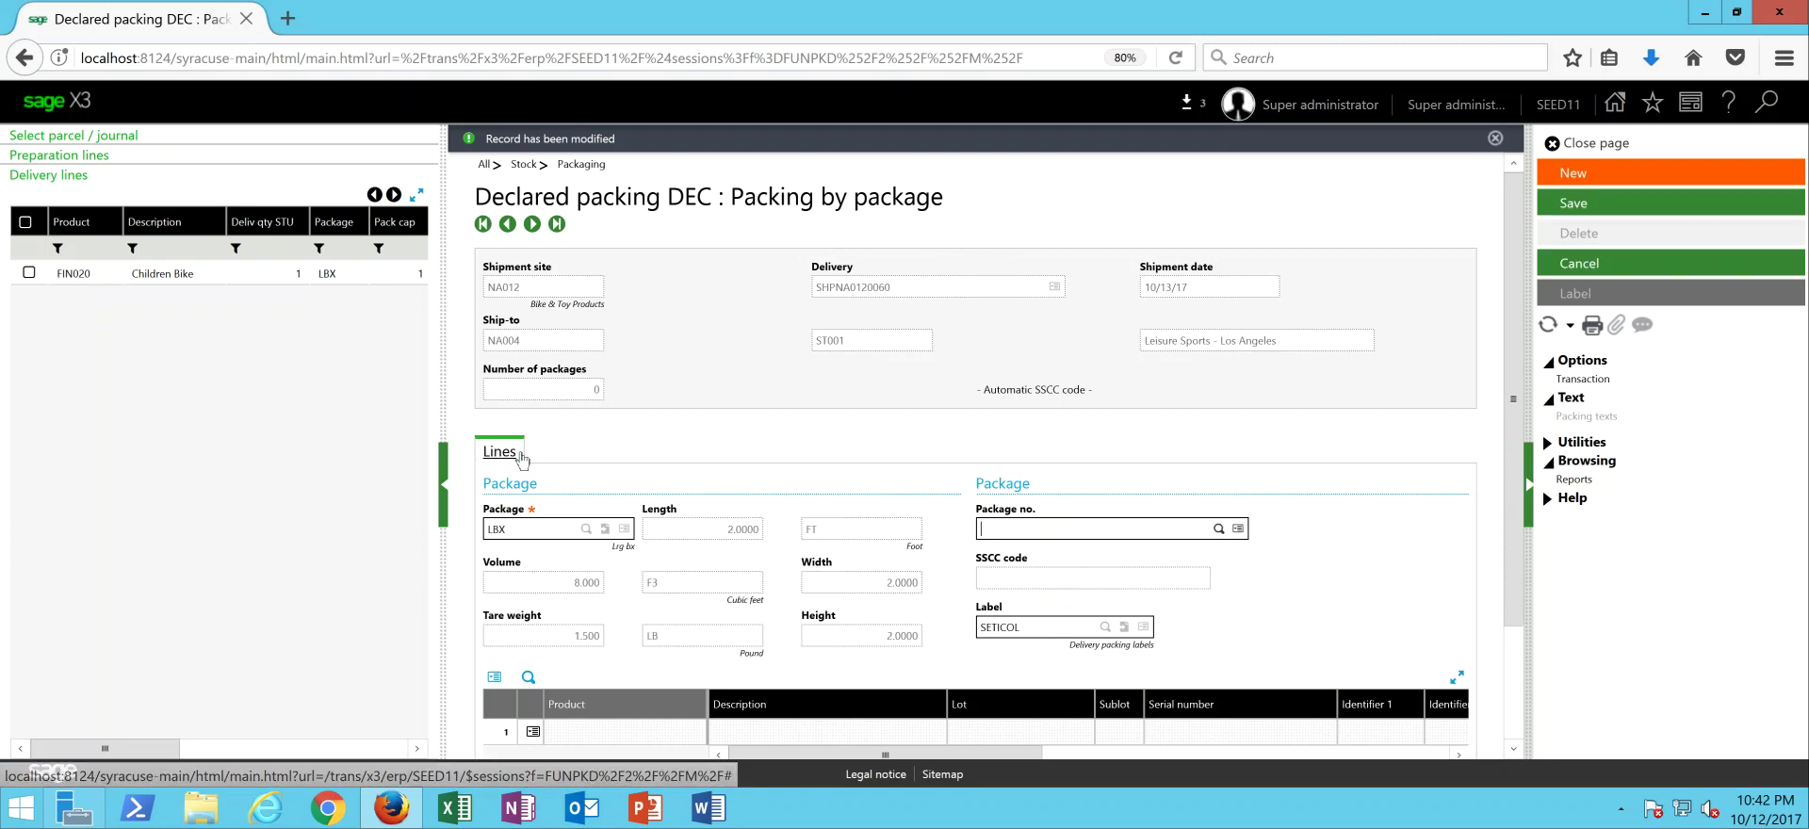
pyautogui.click(29, 273)
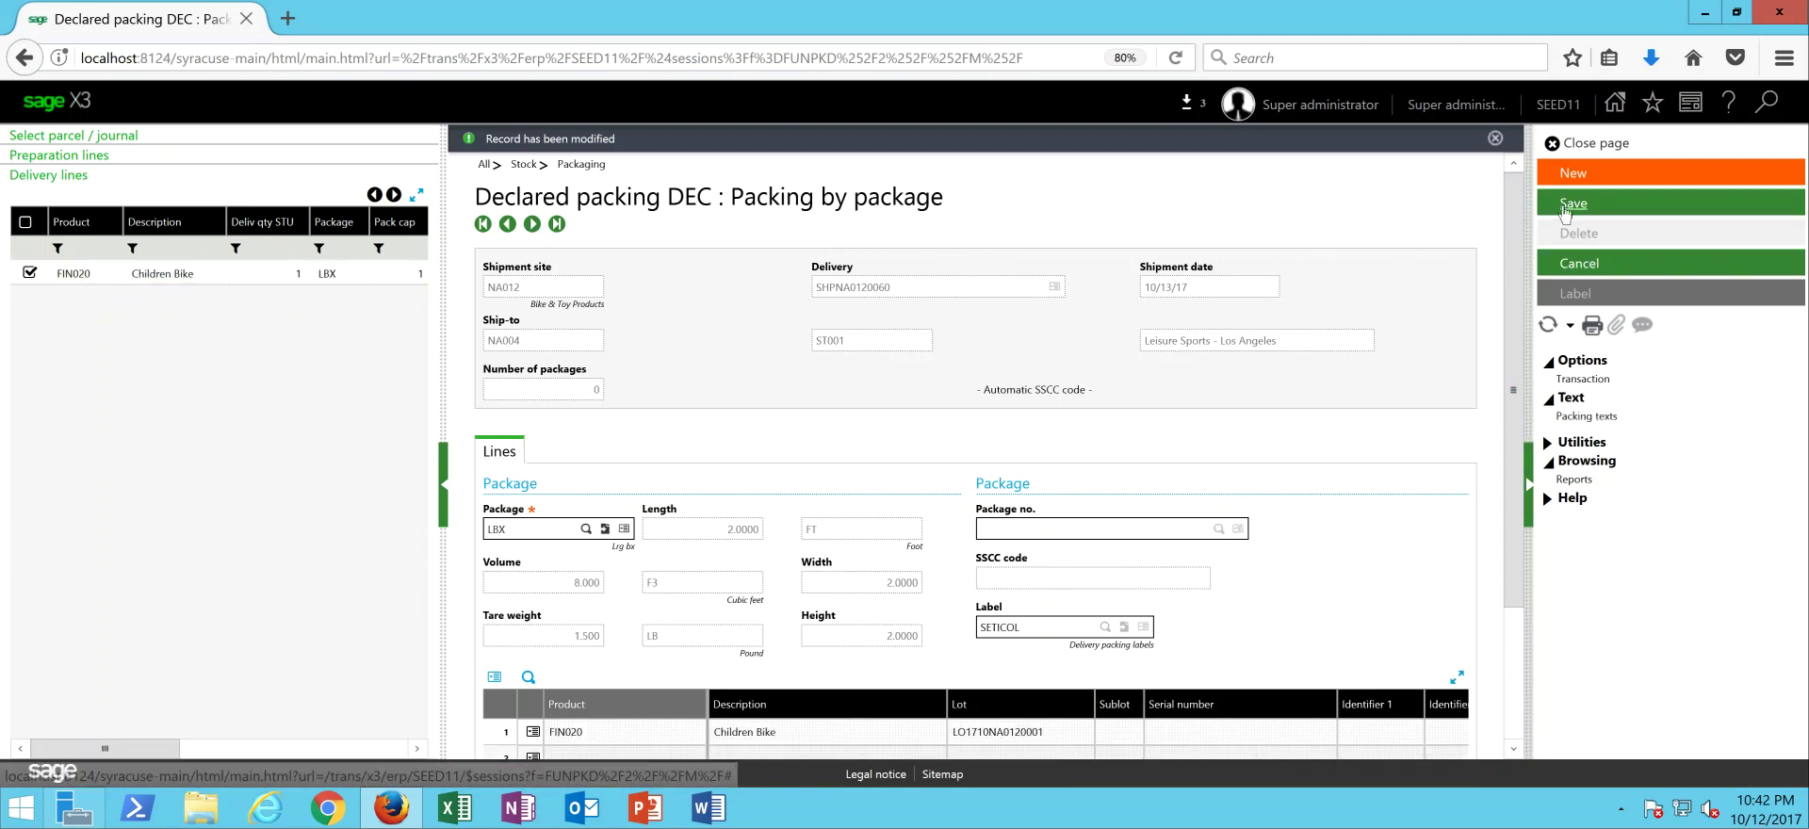
pyautogui.click(1565, 204)
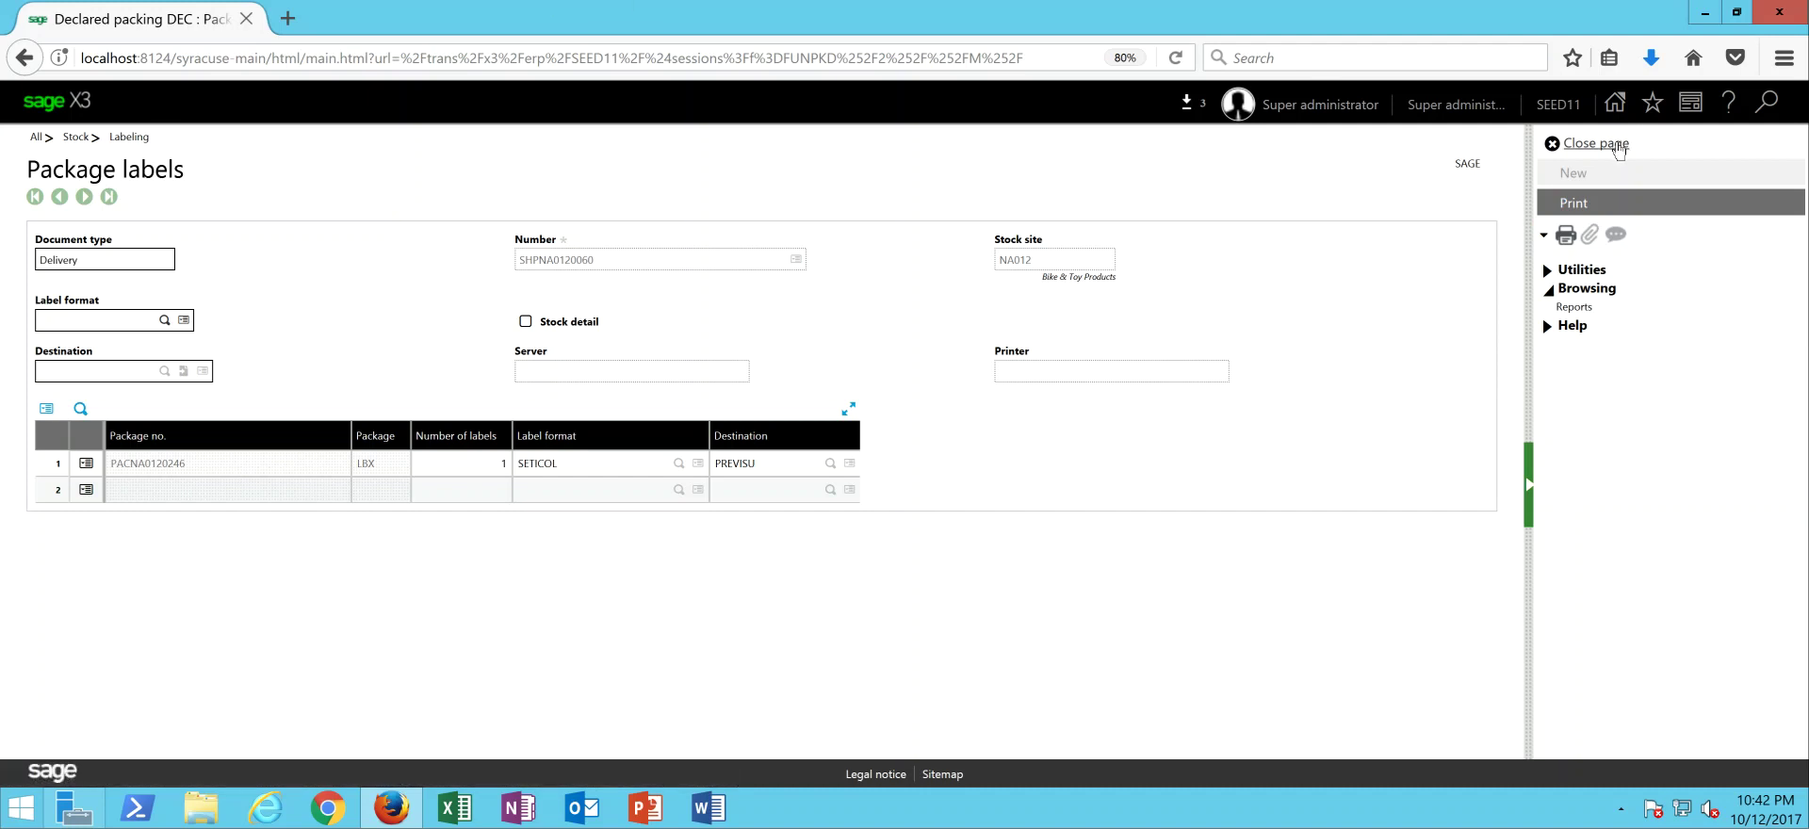
pyautogui.click(1616, 146)
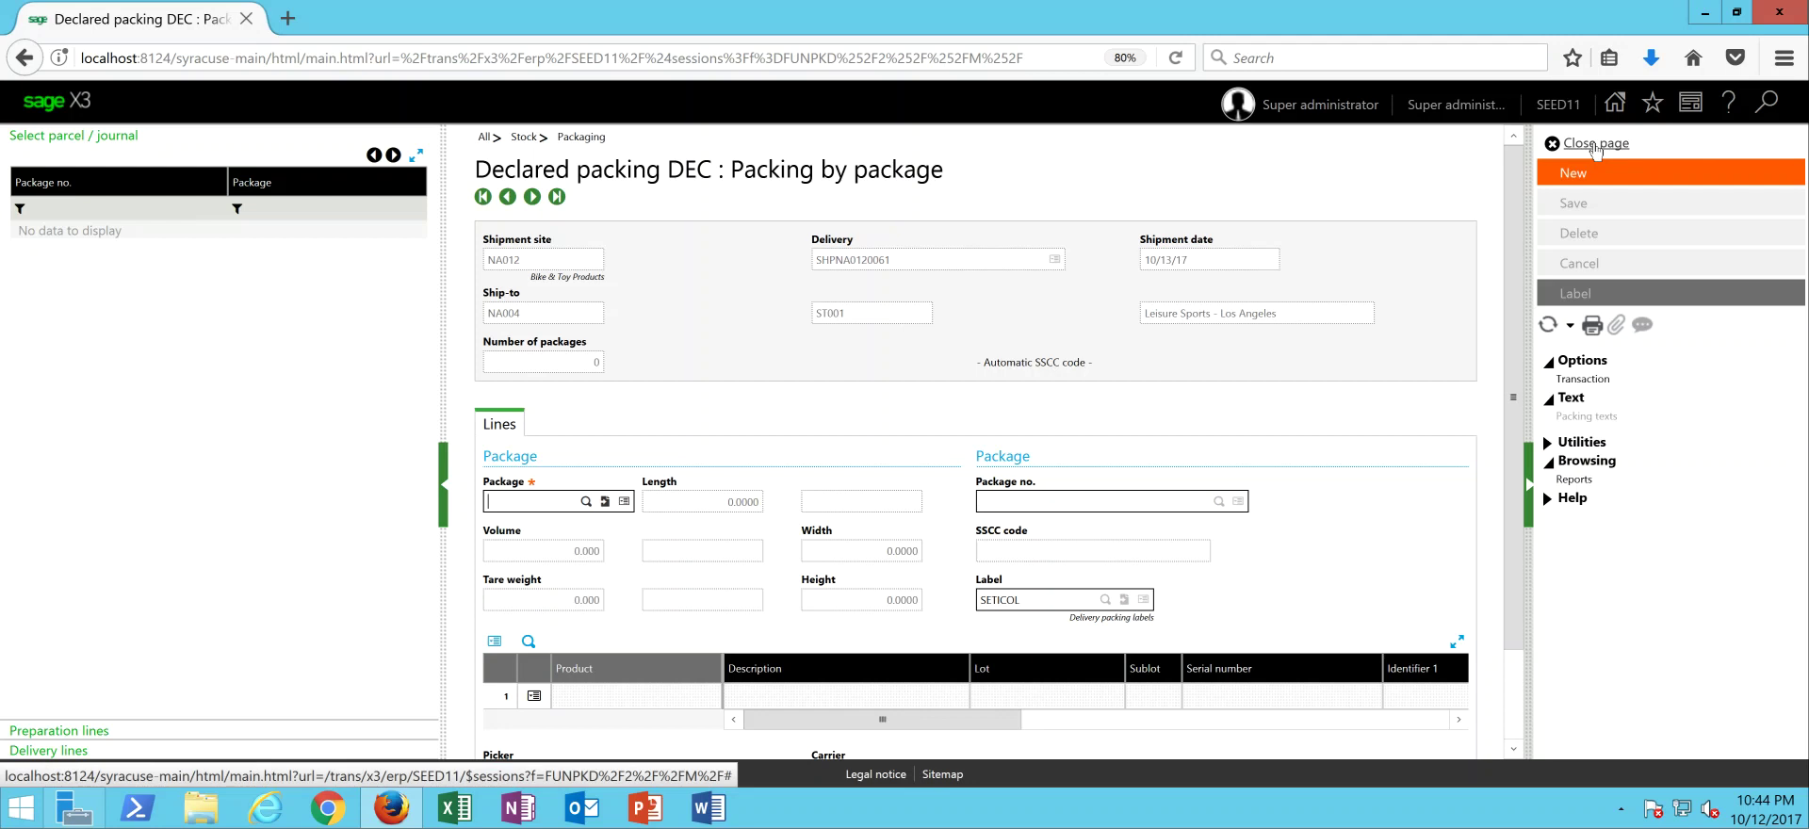
pyautogui.click(1595, 144)
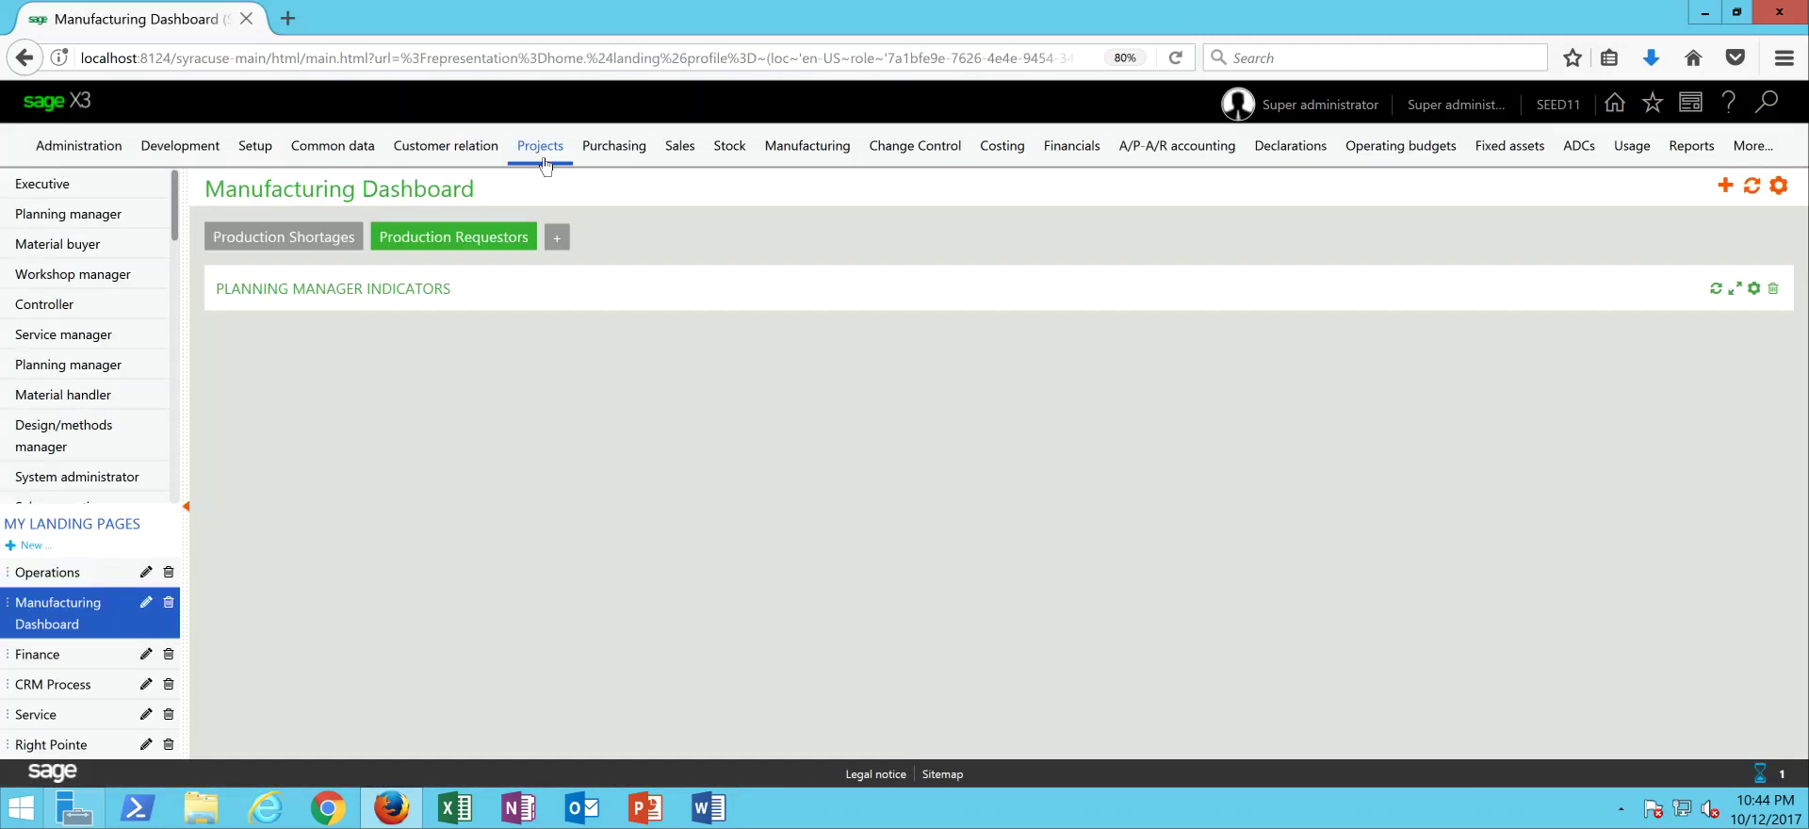
# Open the stock packaging function Print packing labels and set the document type to Delivery
pyautogui.click(540, 145)
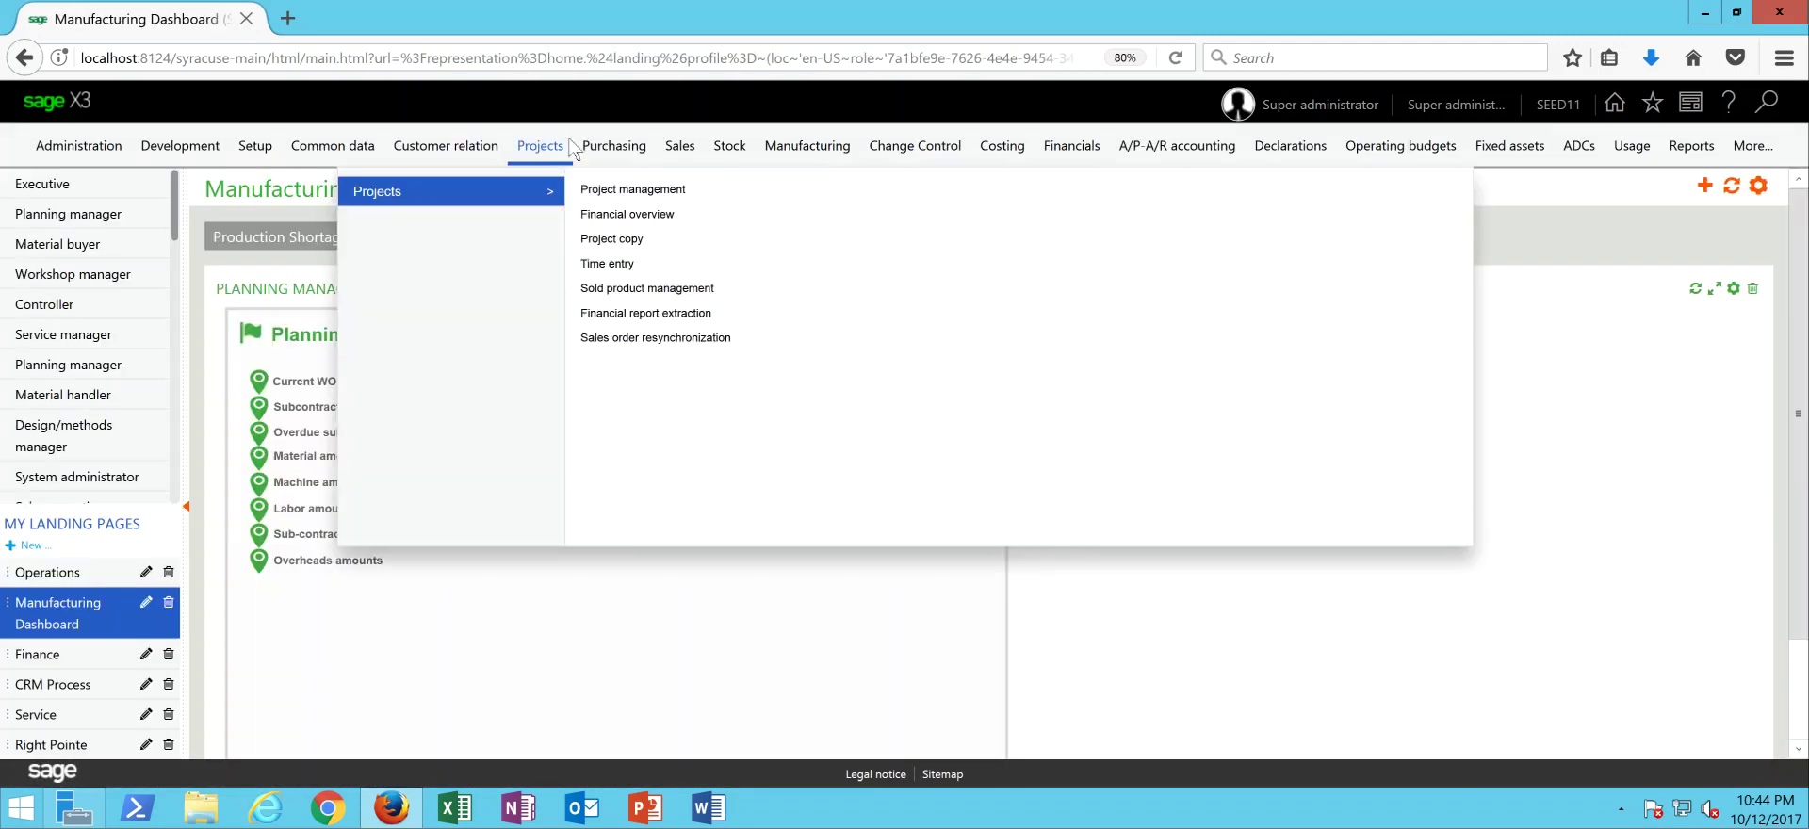
pyautogui.click(728, 149)
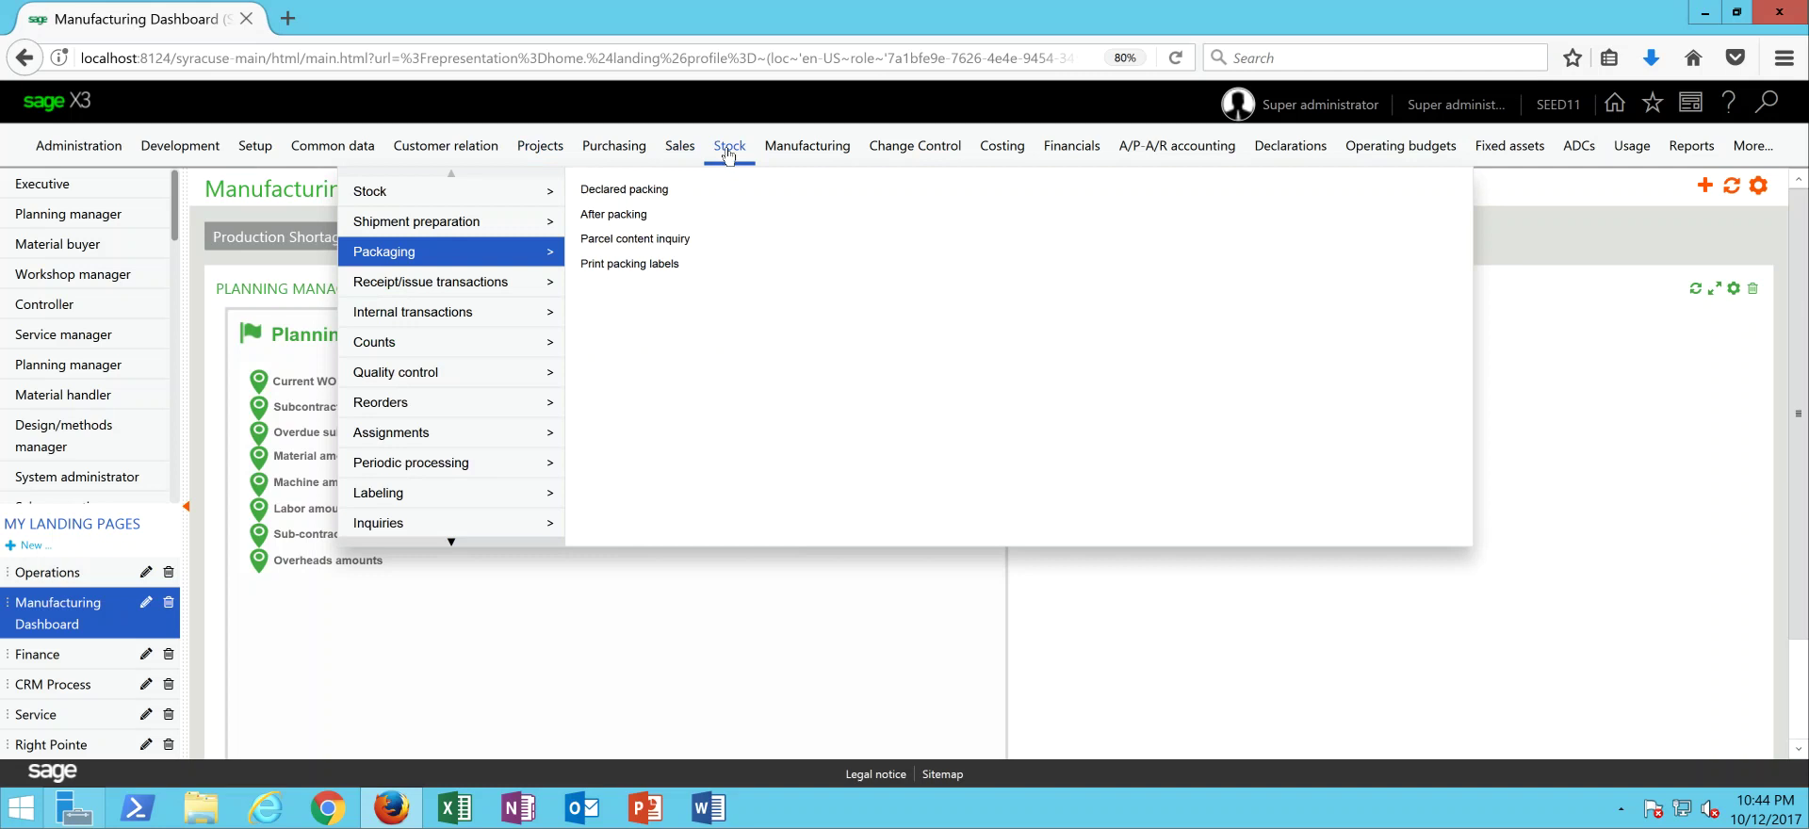
pyautogui.click(638, 269)
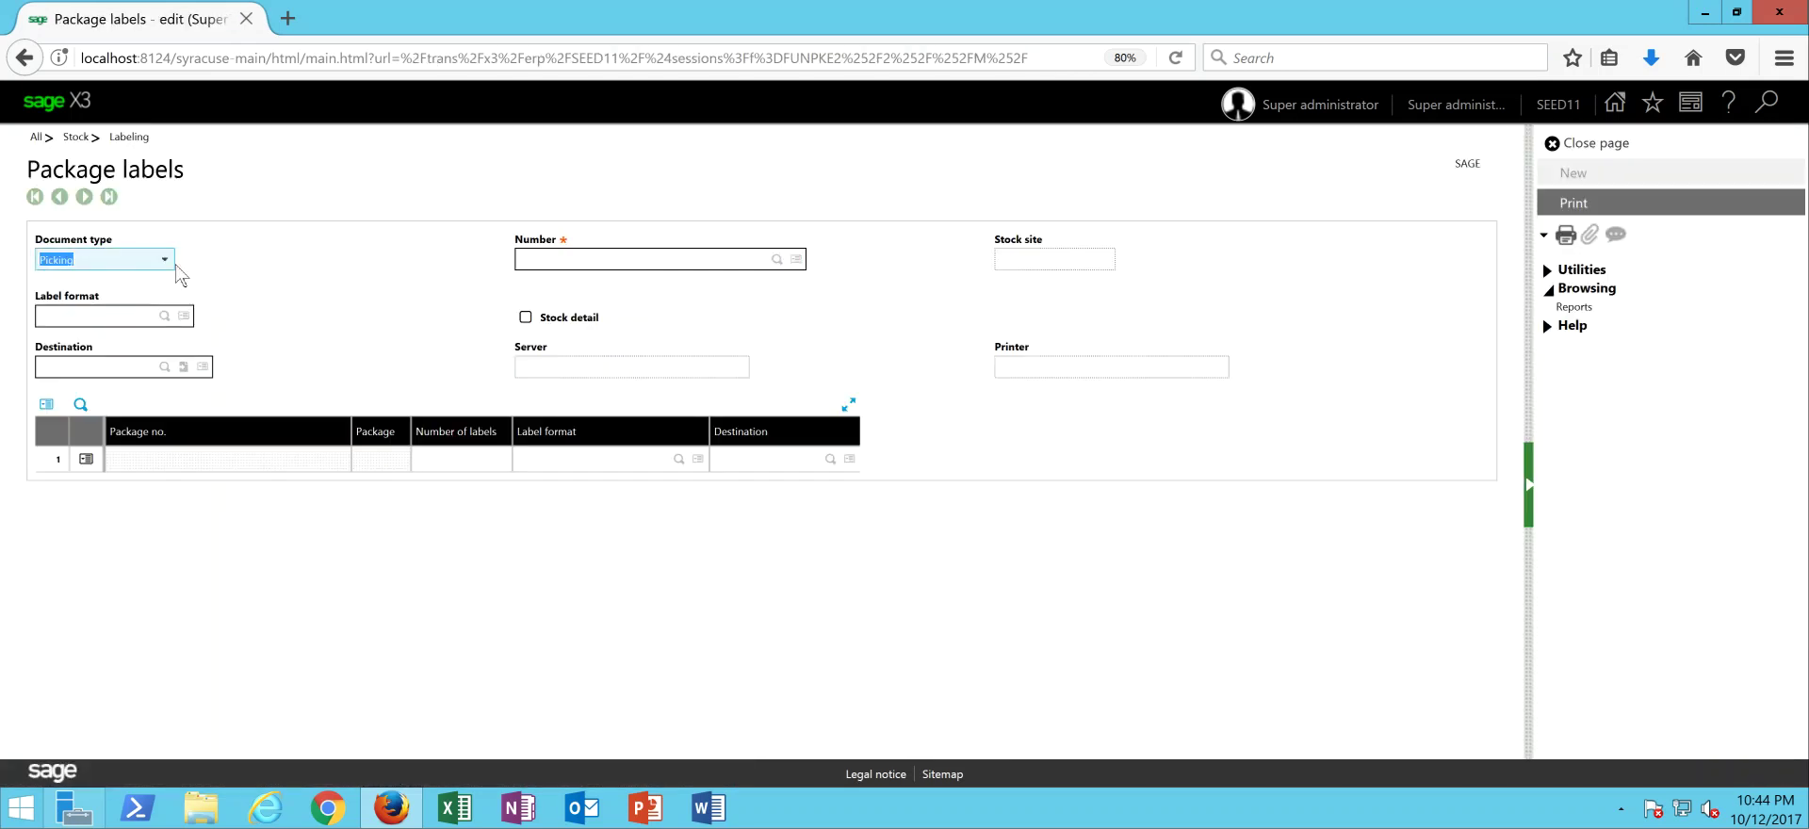
pyautogui.click(158, 260)
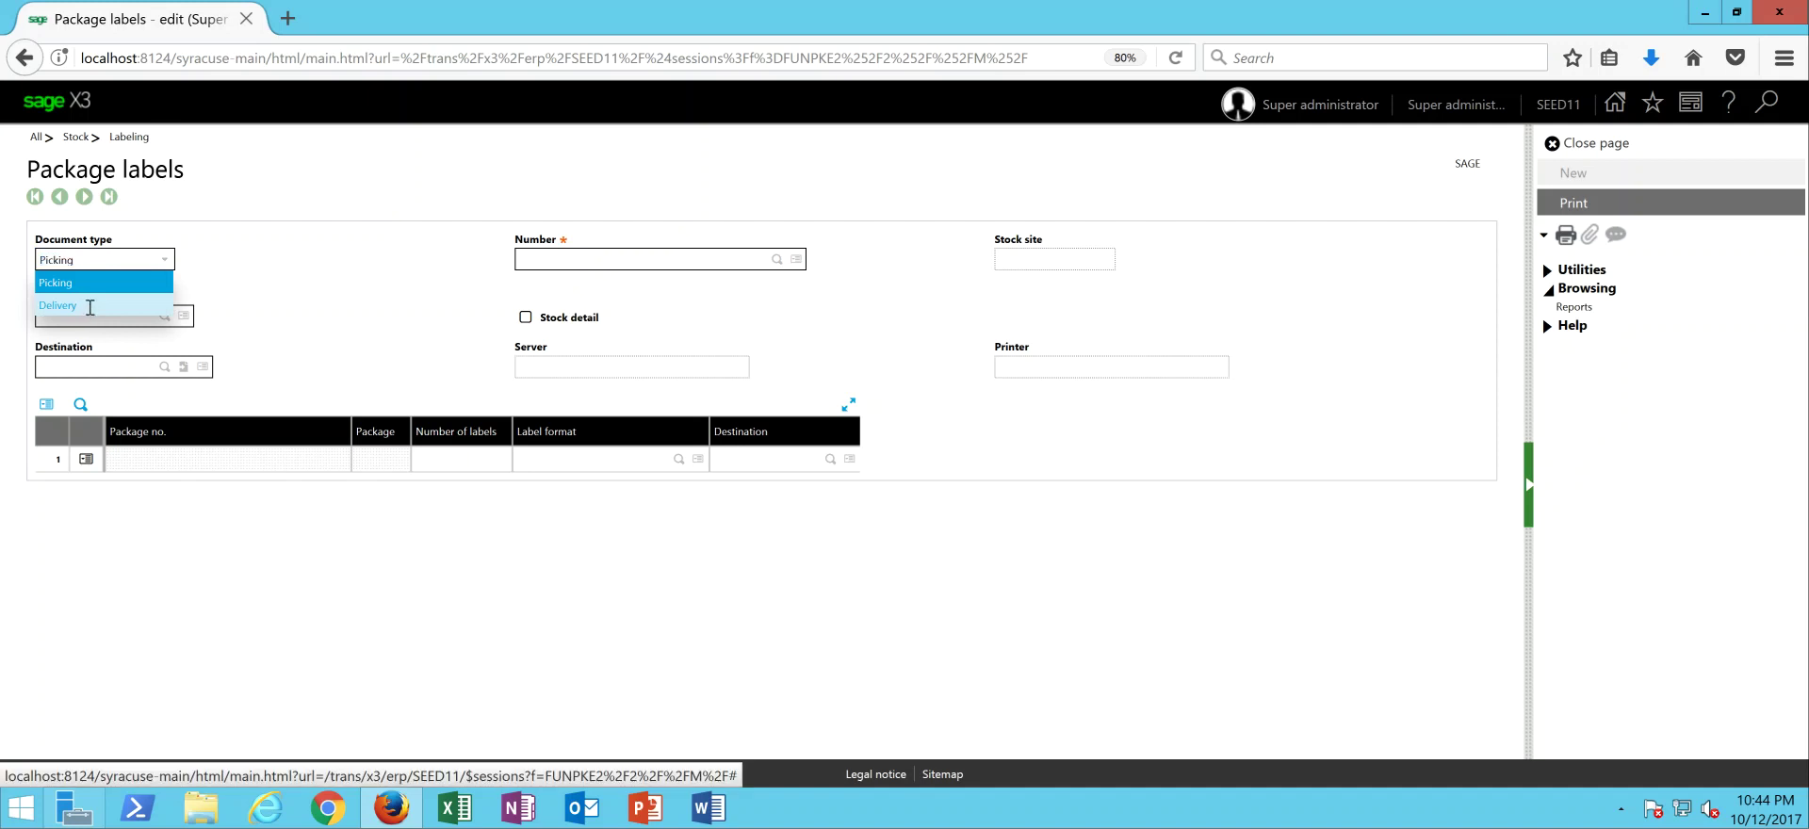
pyautogui.click(90, 309)
pyautogui.click(593, 259)
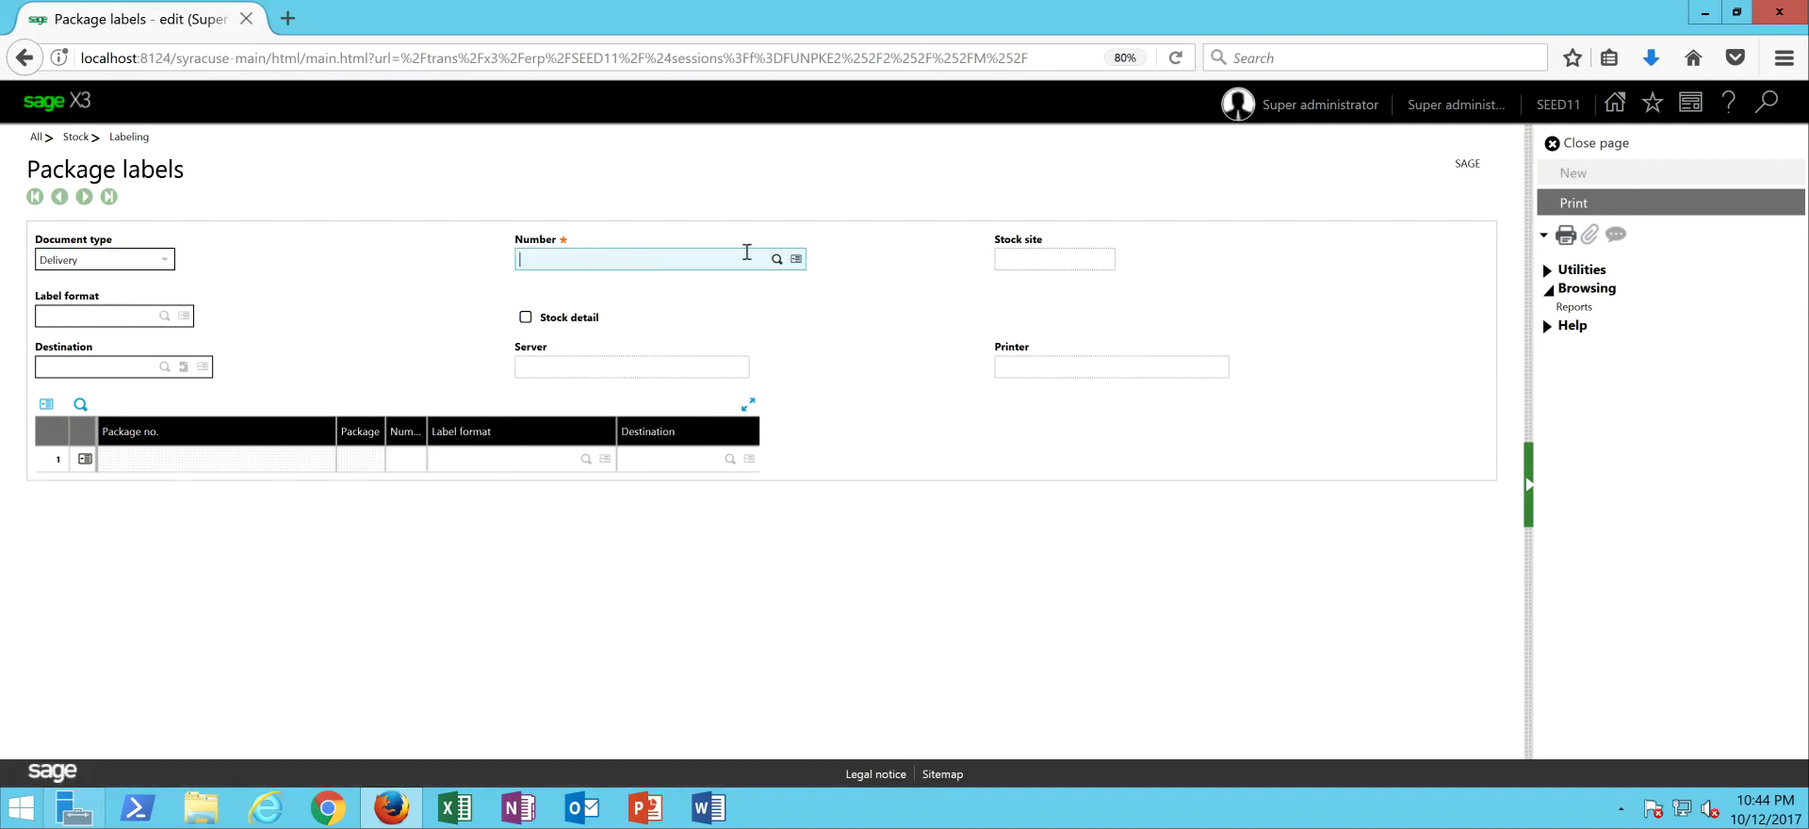
# Filter the delivery selection by shipment date 10/12/17 and choose delivery SHPNA0120059
pyautogui.click(777, 260)
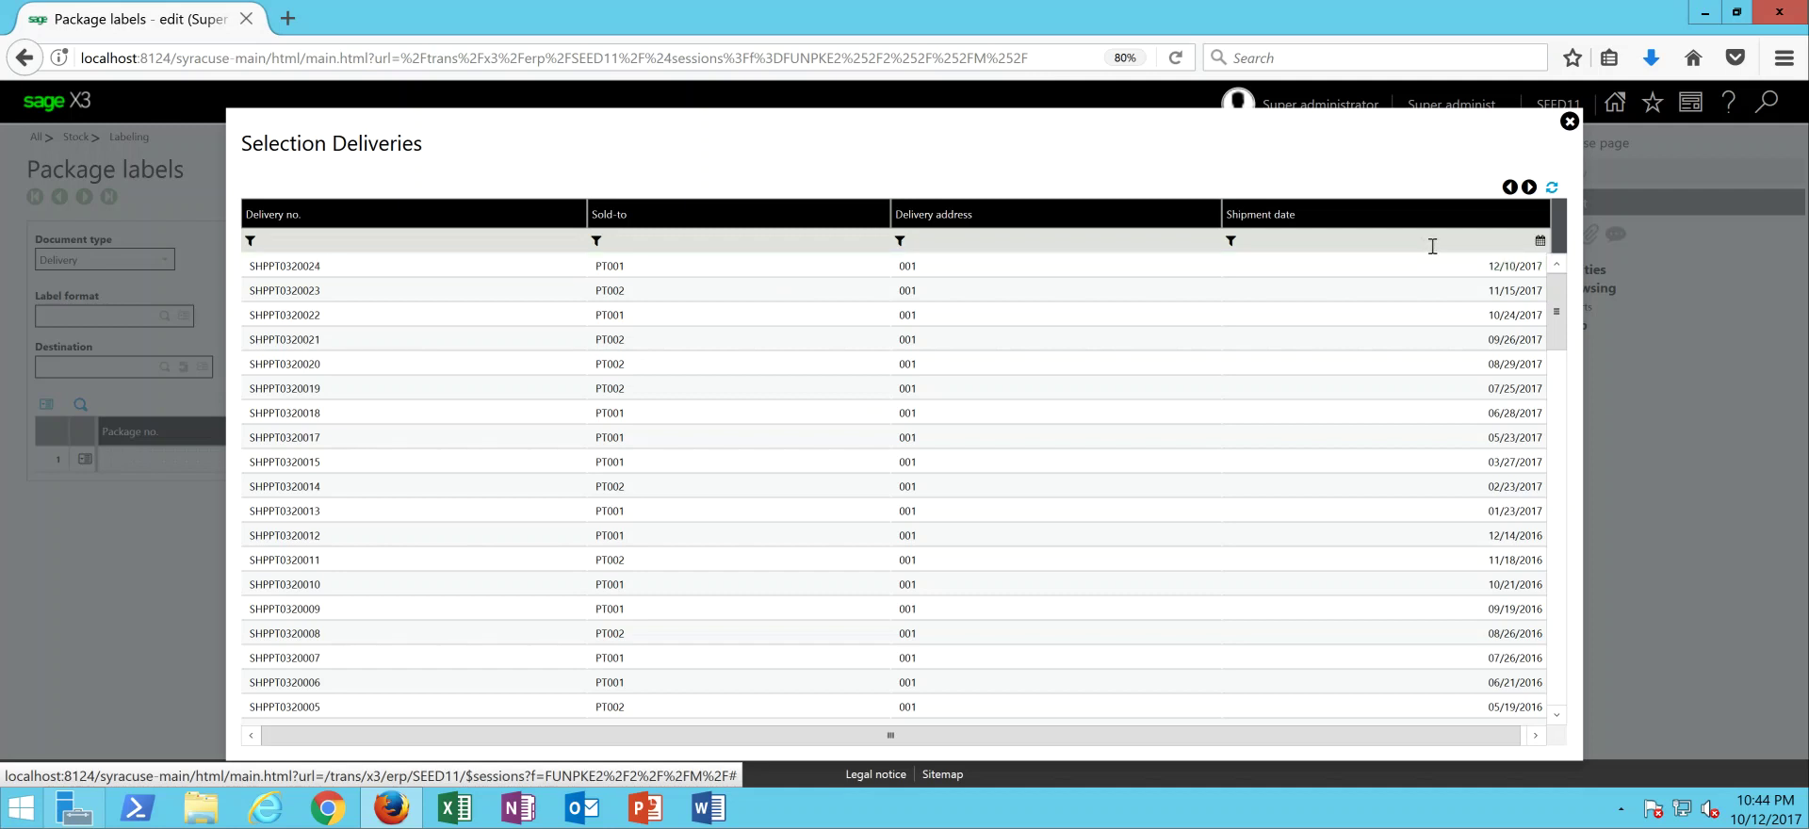
pyautogui.click(1437, 240)
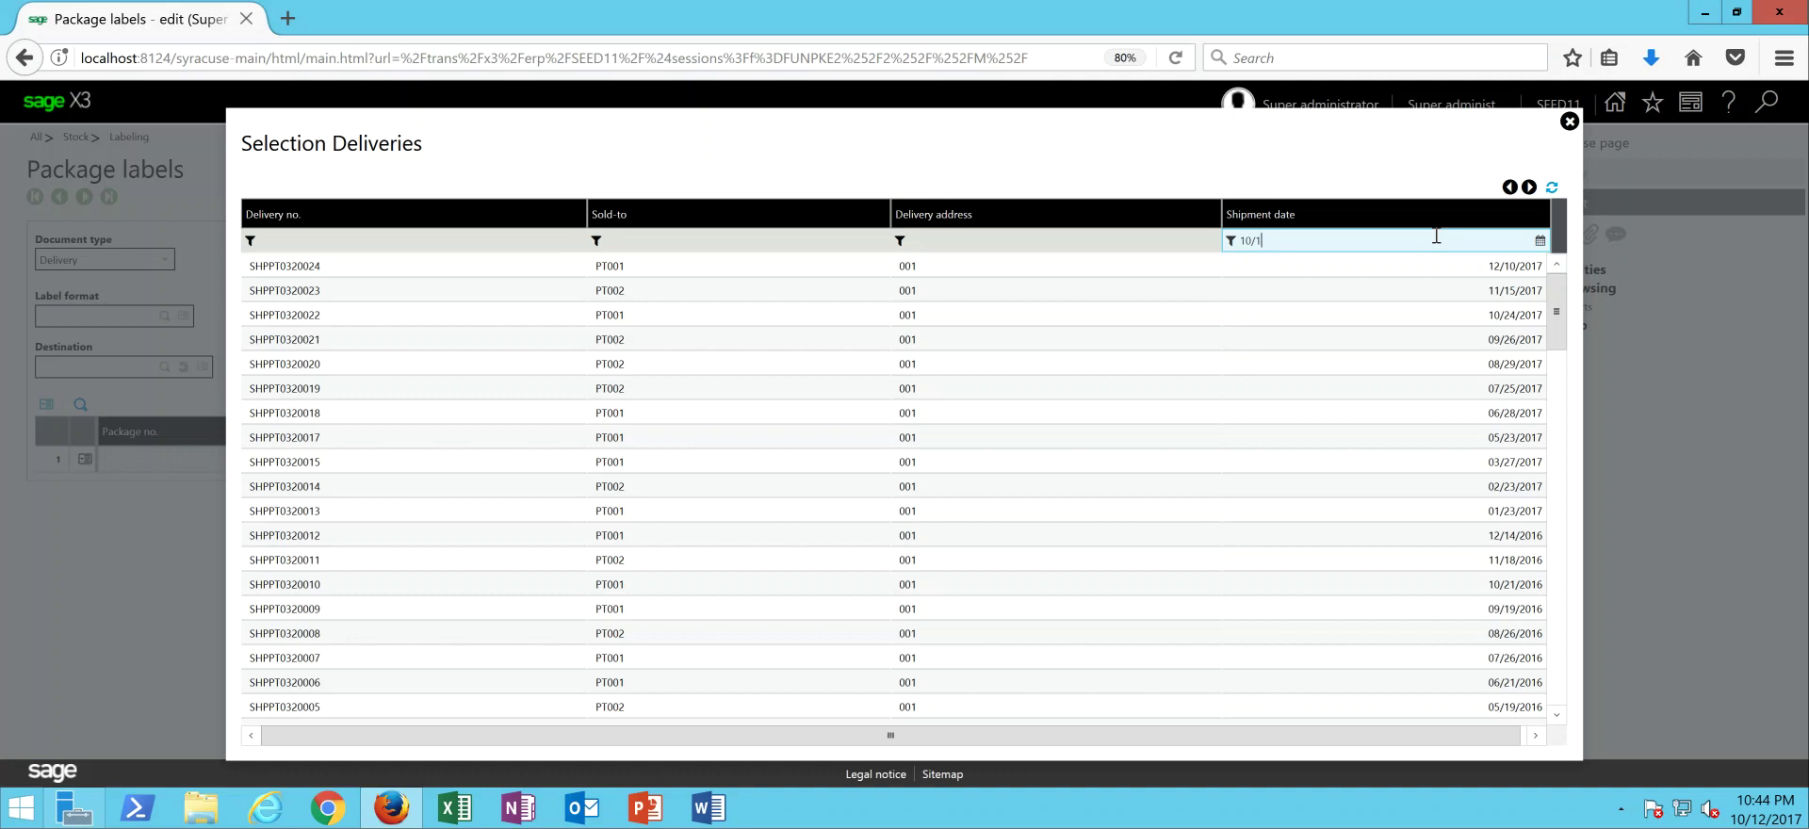
pyautogui.write('10/12/17')
pyautogui.press('Return')
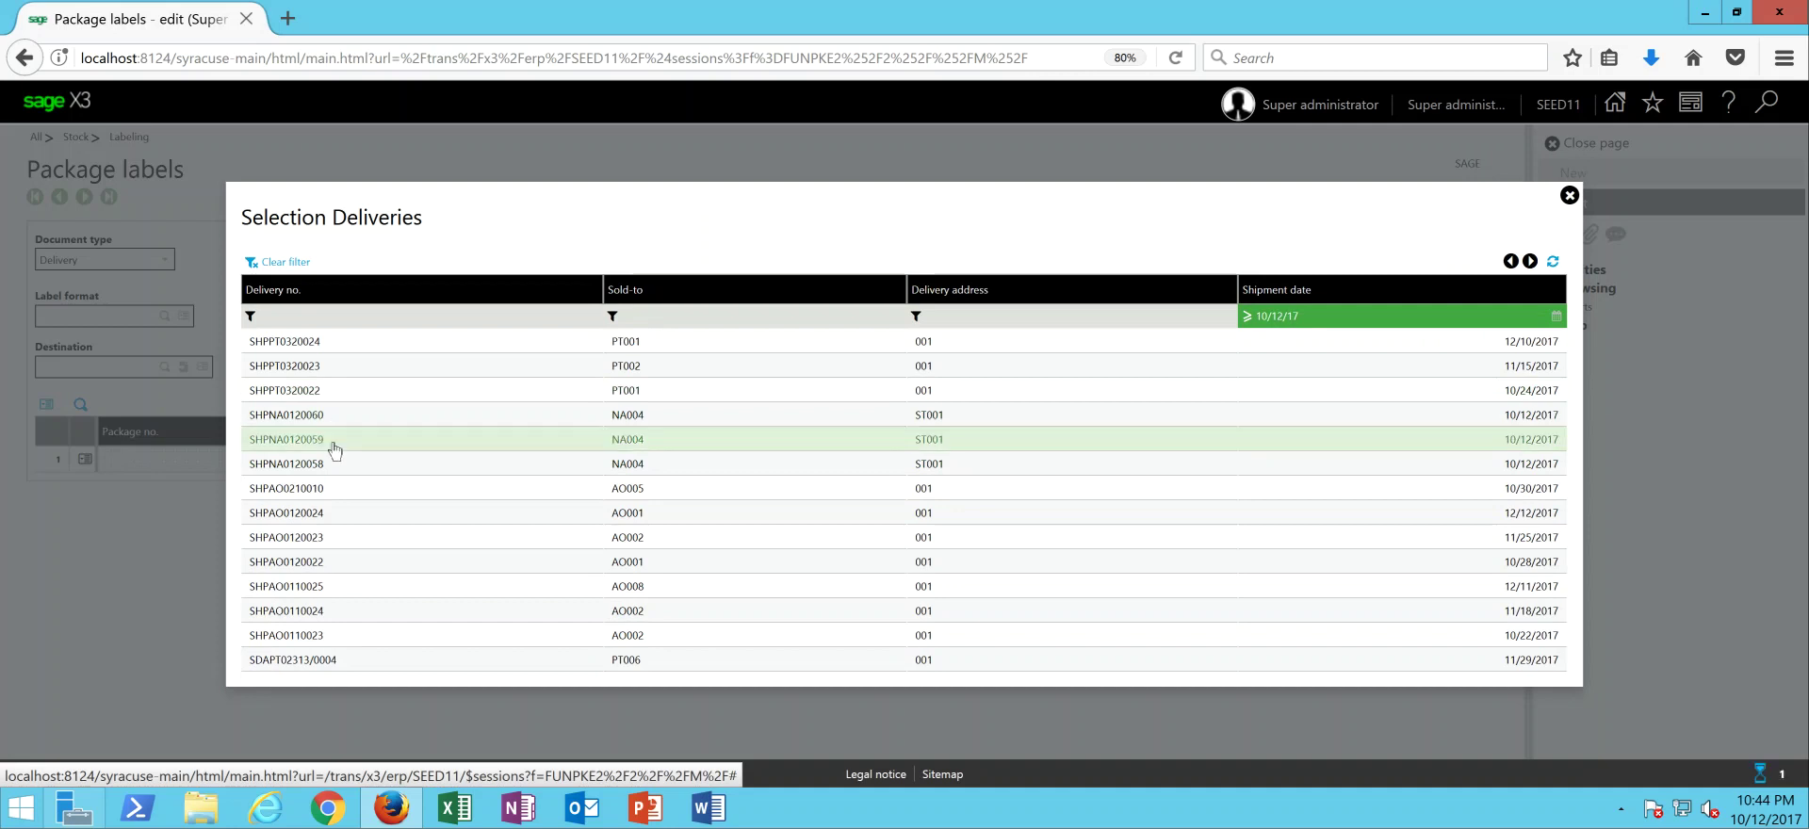
pyautogui.click(286, 439)
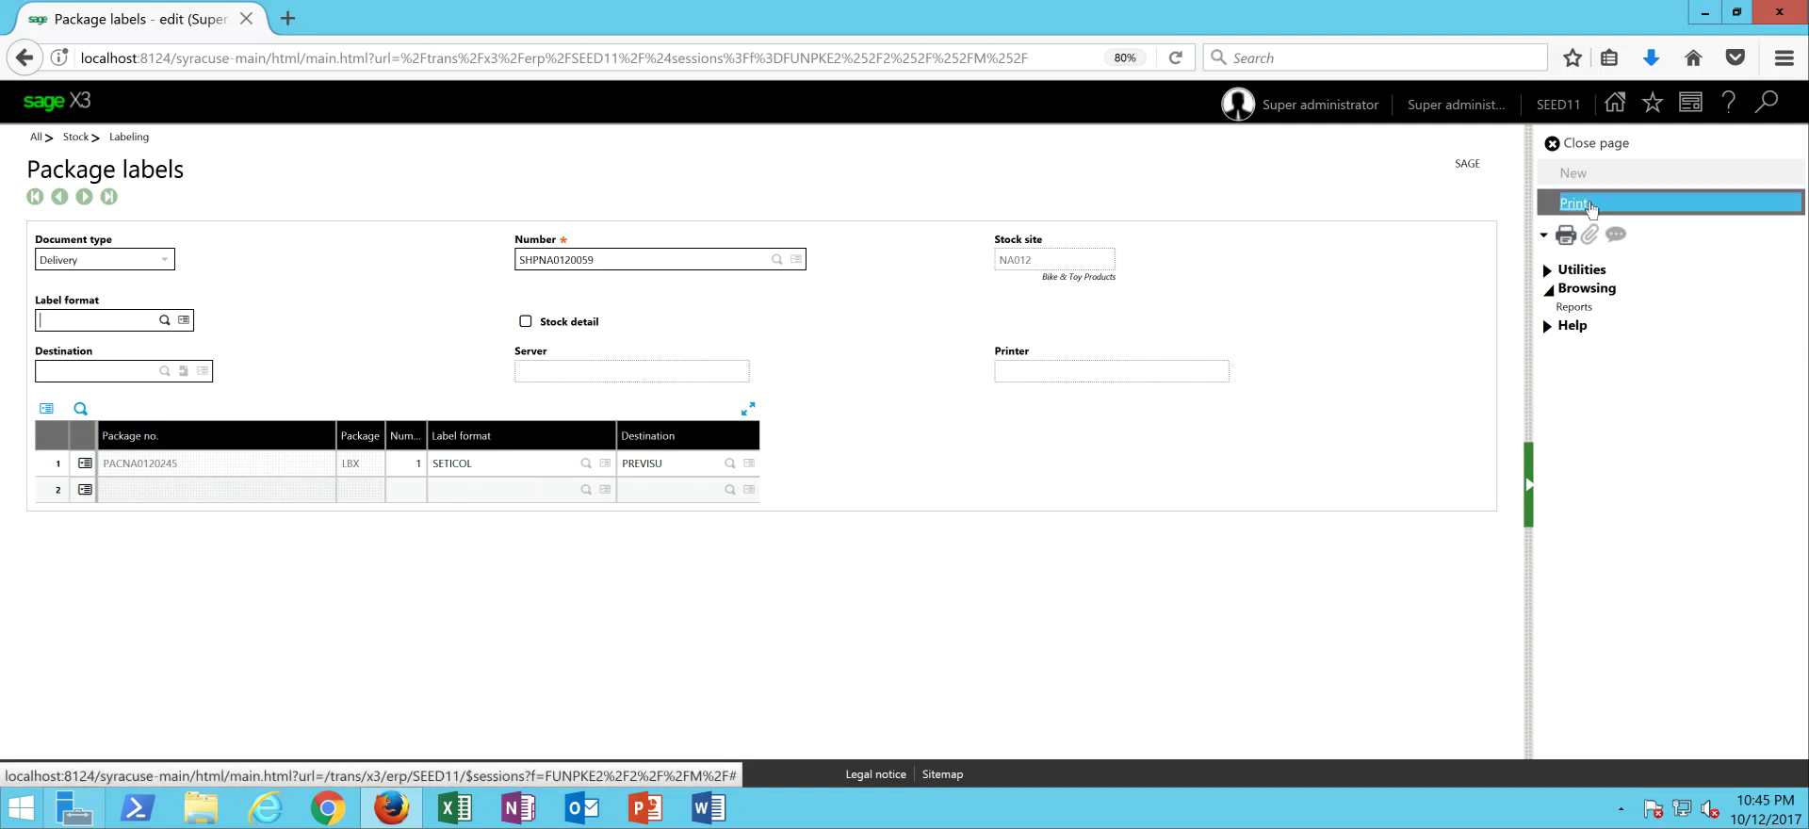
# Reprint the delivery's package label and open SETICOL.pdf with Adobe Acrobat Reader DC
pyautogui.click(1591, 205)
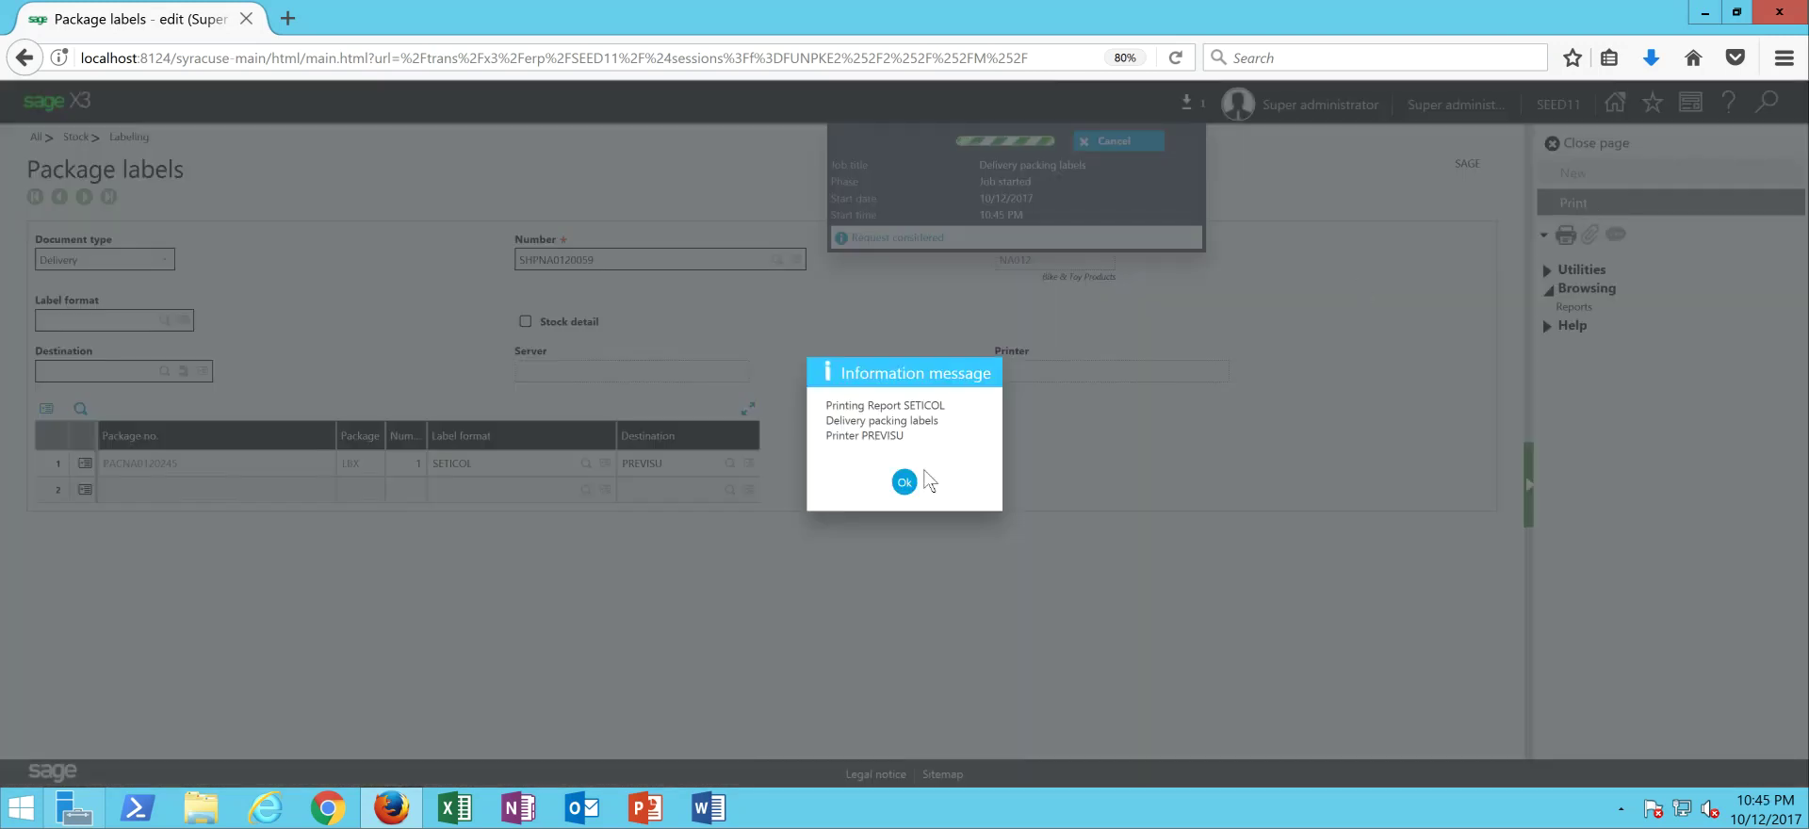
pyautogui.click(904, 482)
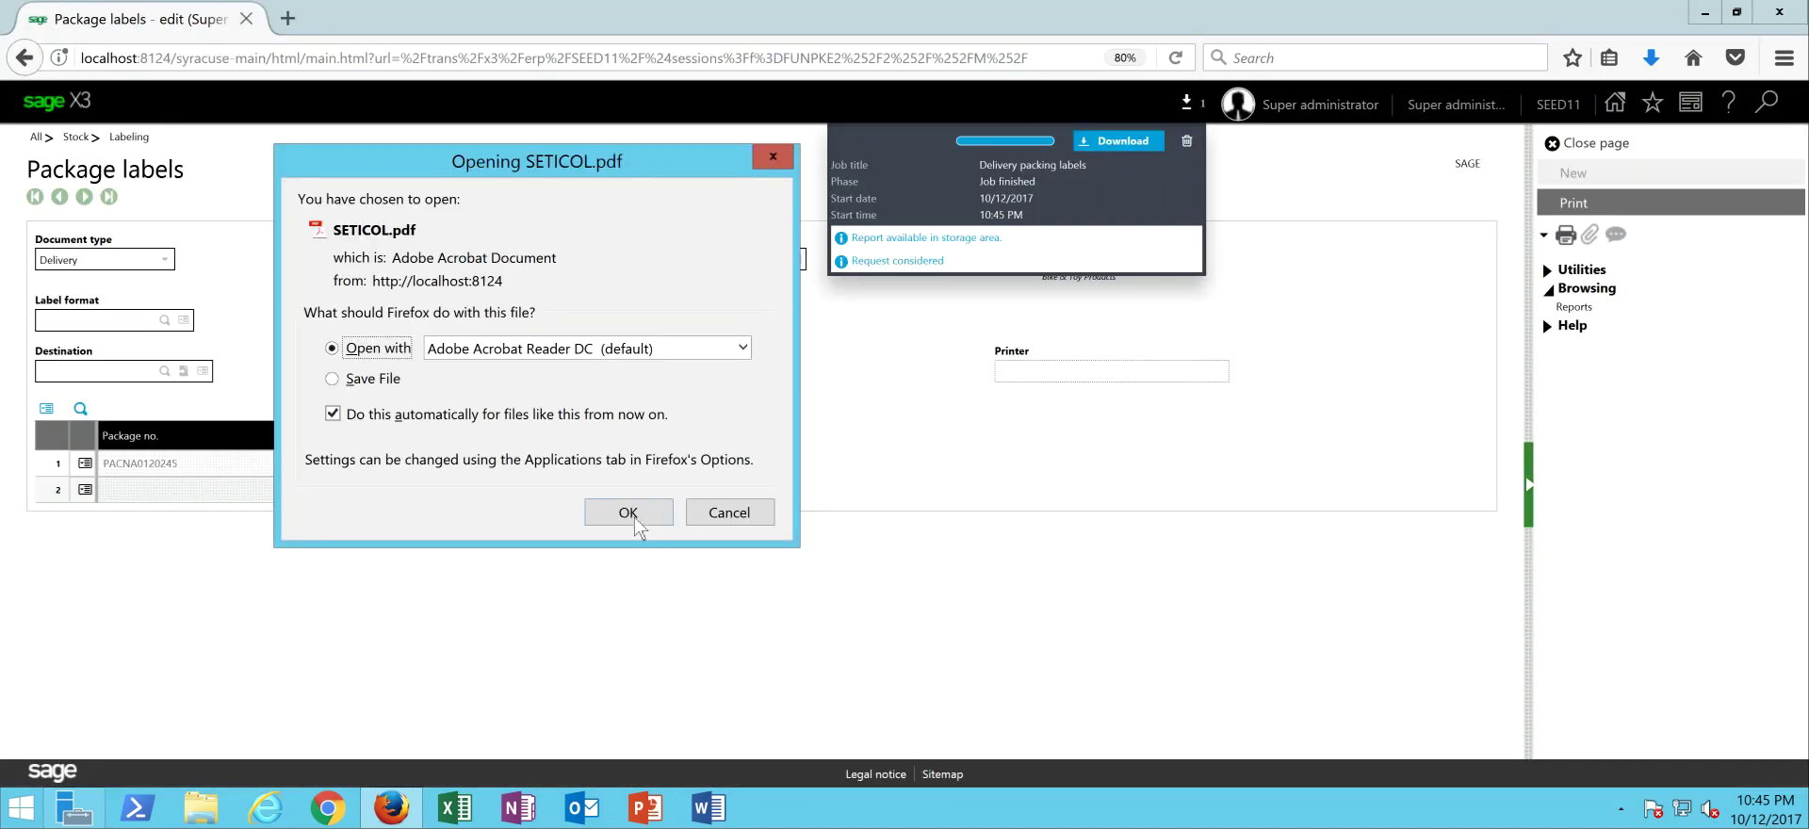
pyautogui.click(637, 518)
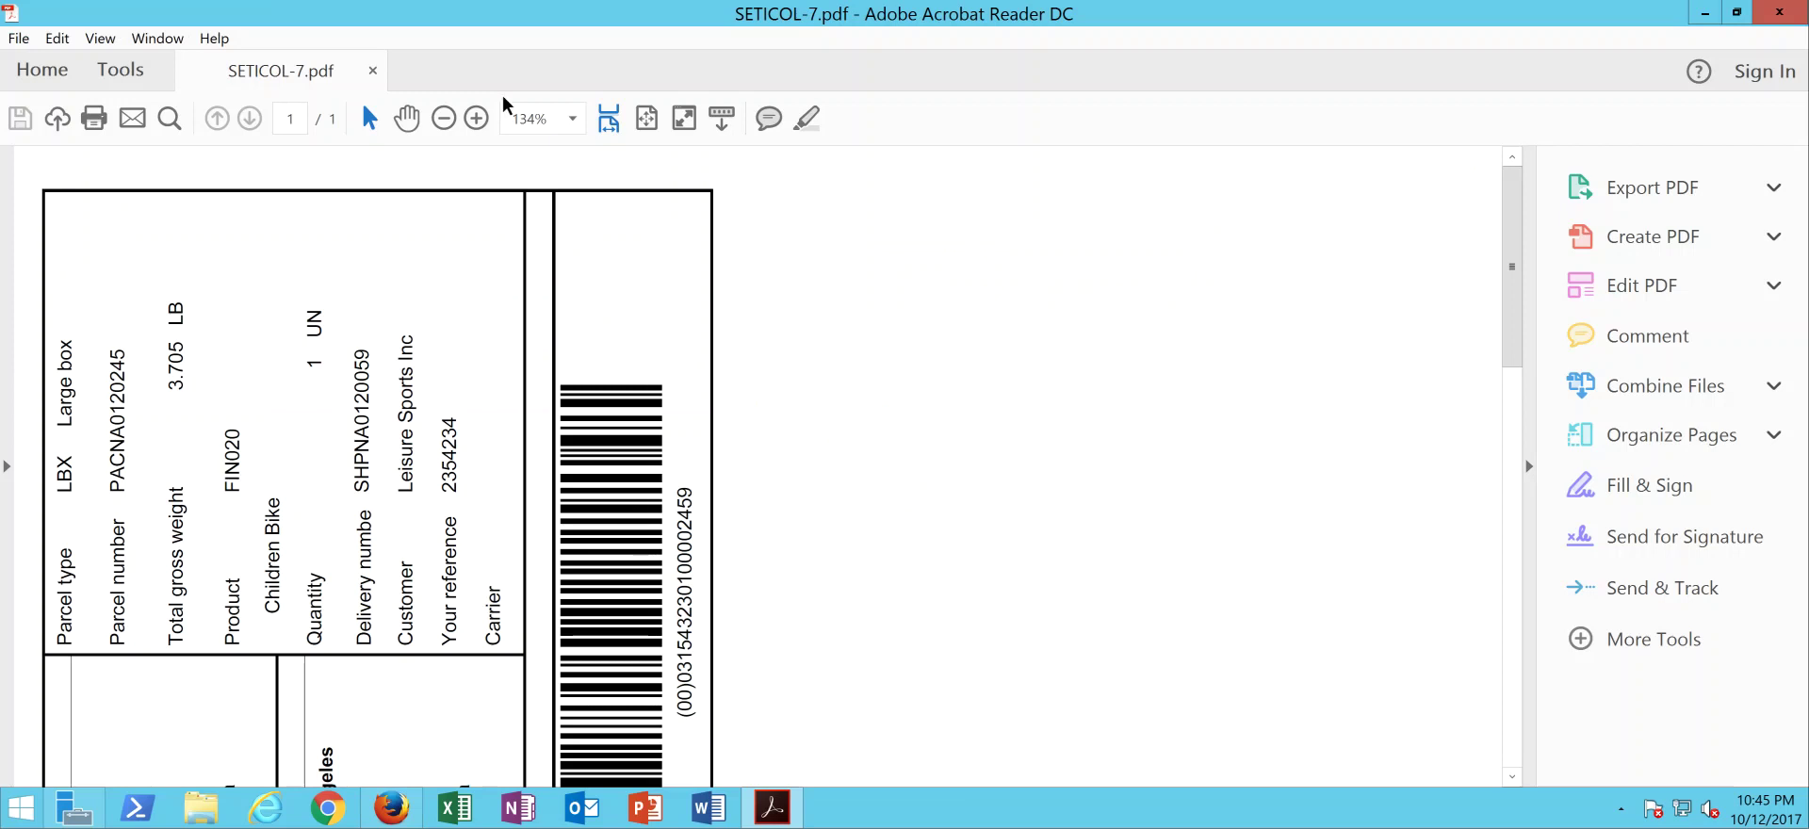
# Rotate the reprinted label clockwise, hide the tools pane, and examine the full label with its sender, recipient, parcel and barcode sections
pyautogui.click(100, 38)
pyautogui.moveTo(347, 77)
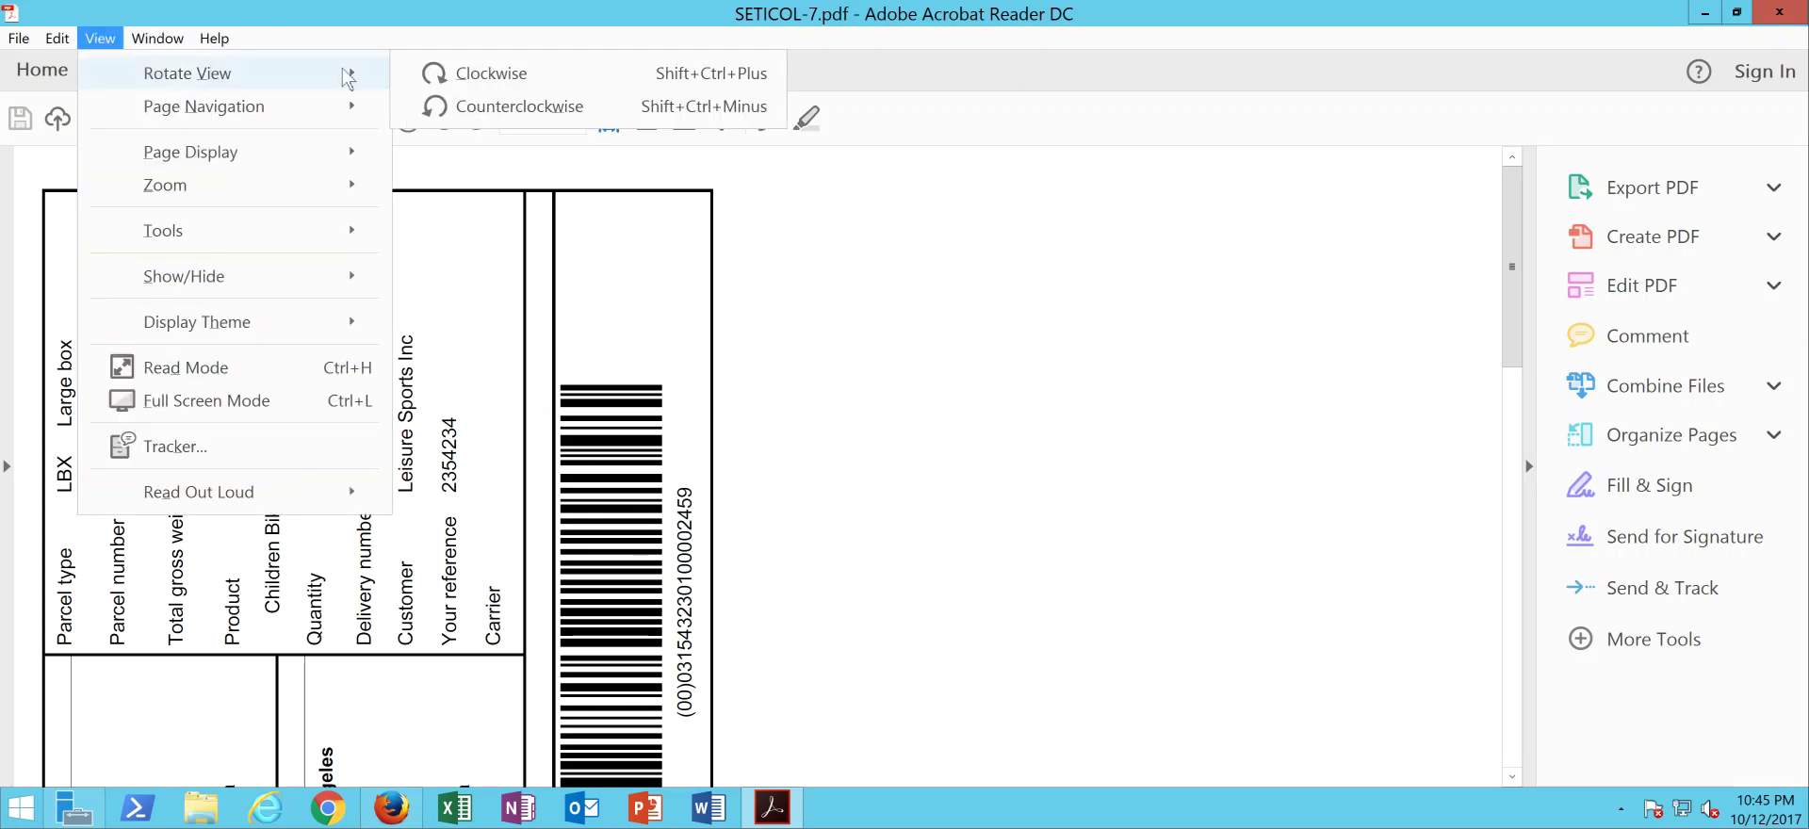
pyautogui.click(476, 76)
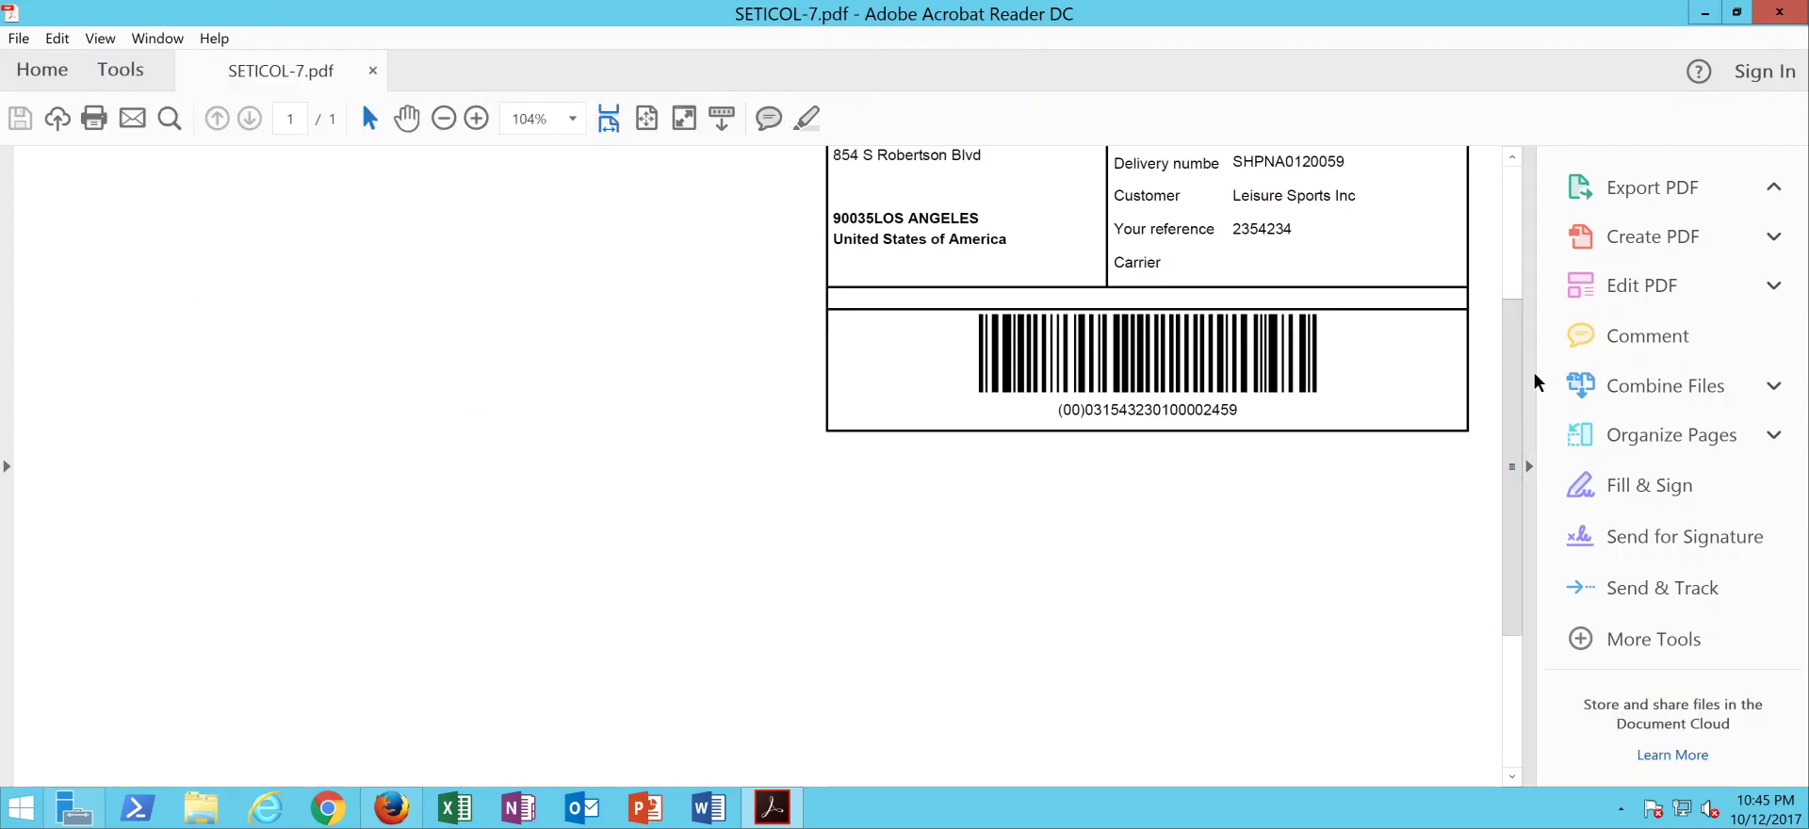
pyautogui.click(1530, 465)
pyautogui.moveTo(1798, 320); pyautogui.dragTo(1800, 196)
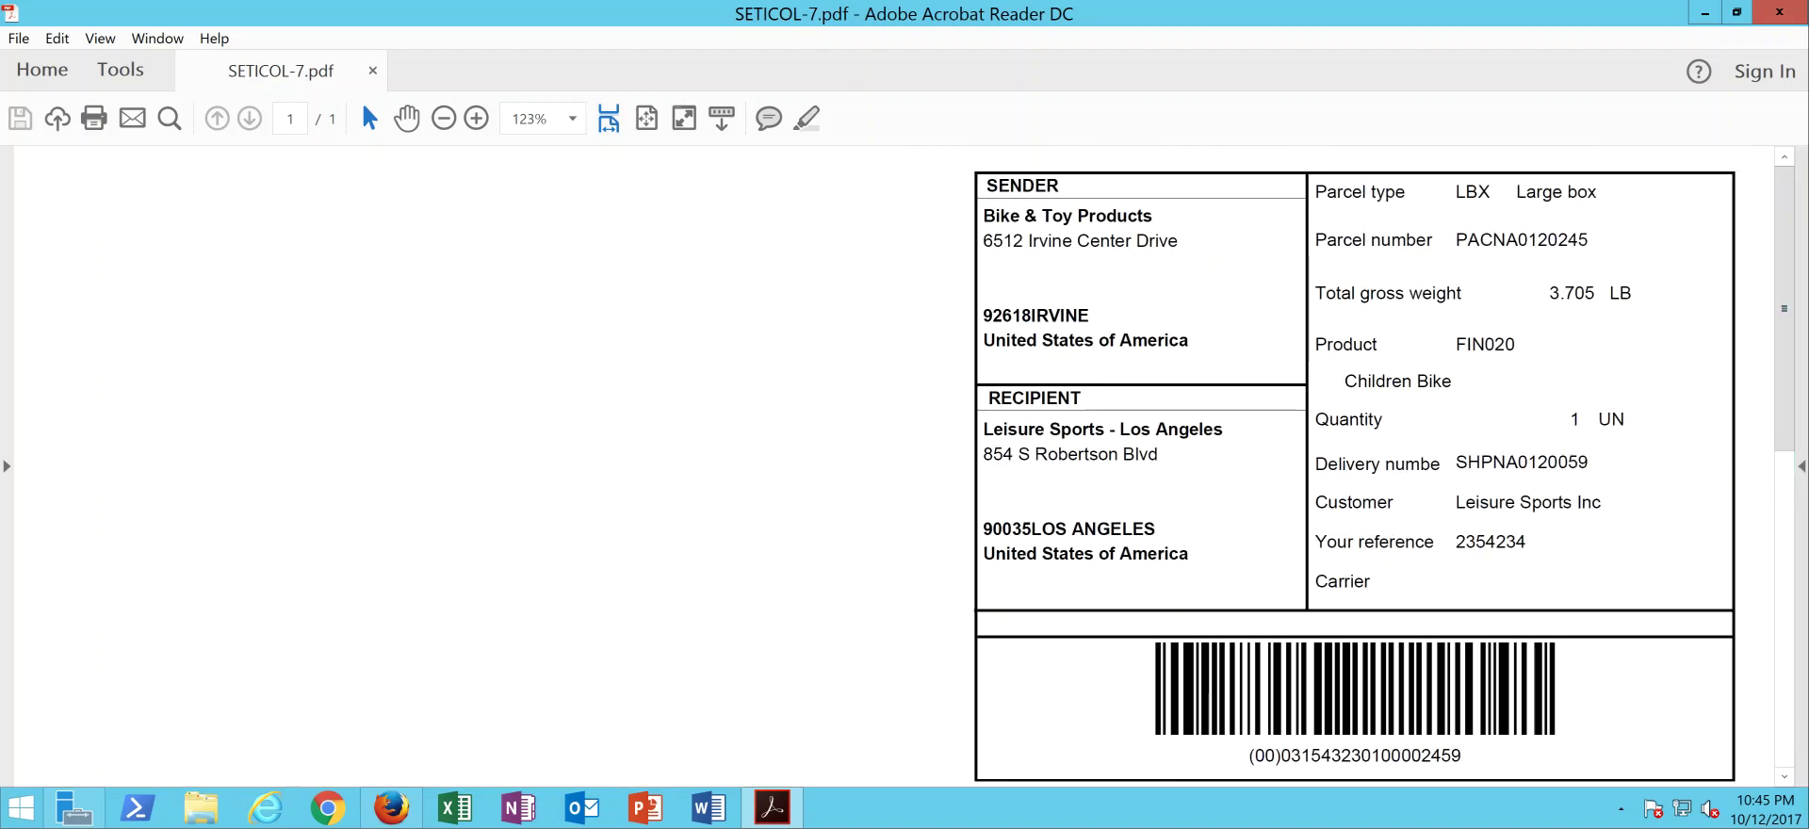